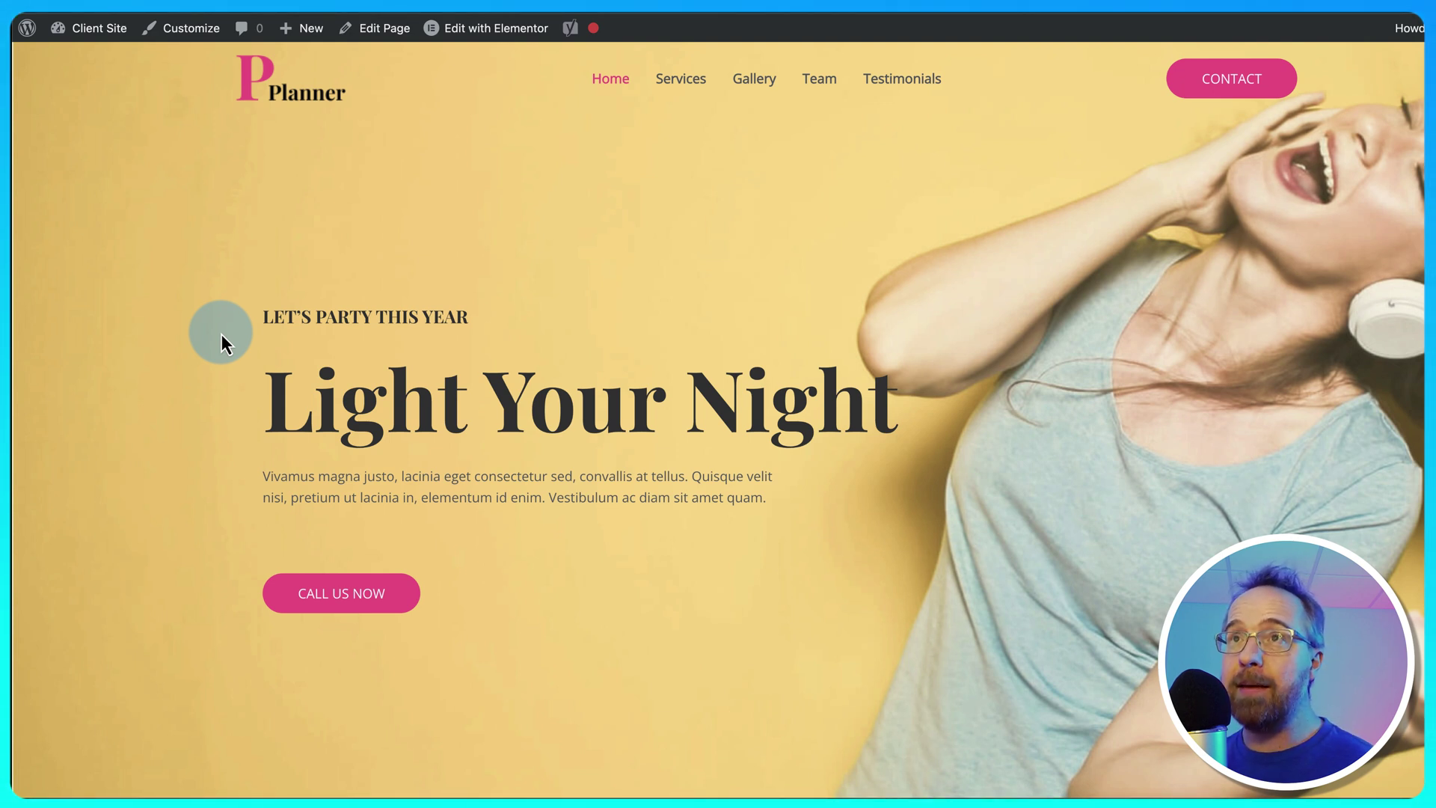
# Search the plugin directory for 'wp reset', then install and activate WP Reset 1.98
pyautogui.click(88, 34)
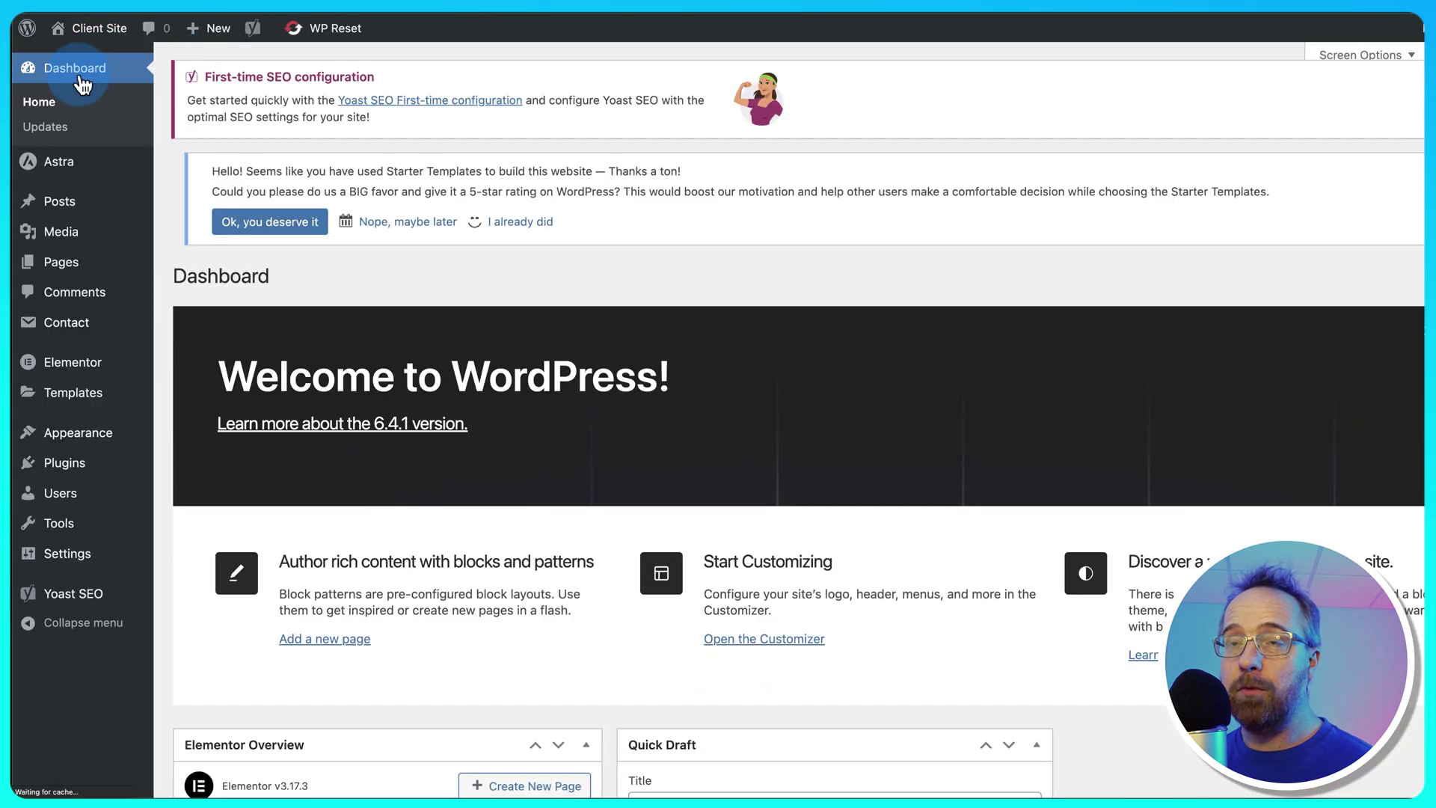
pyautogui.click(65, 463)
pyautogui.click(187, 492)
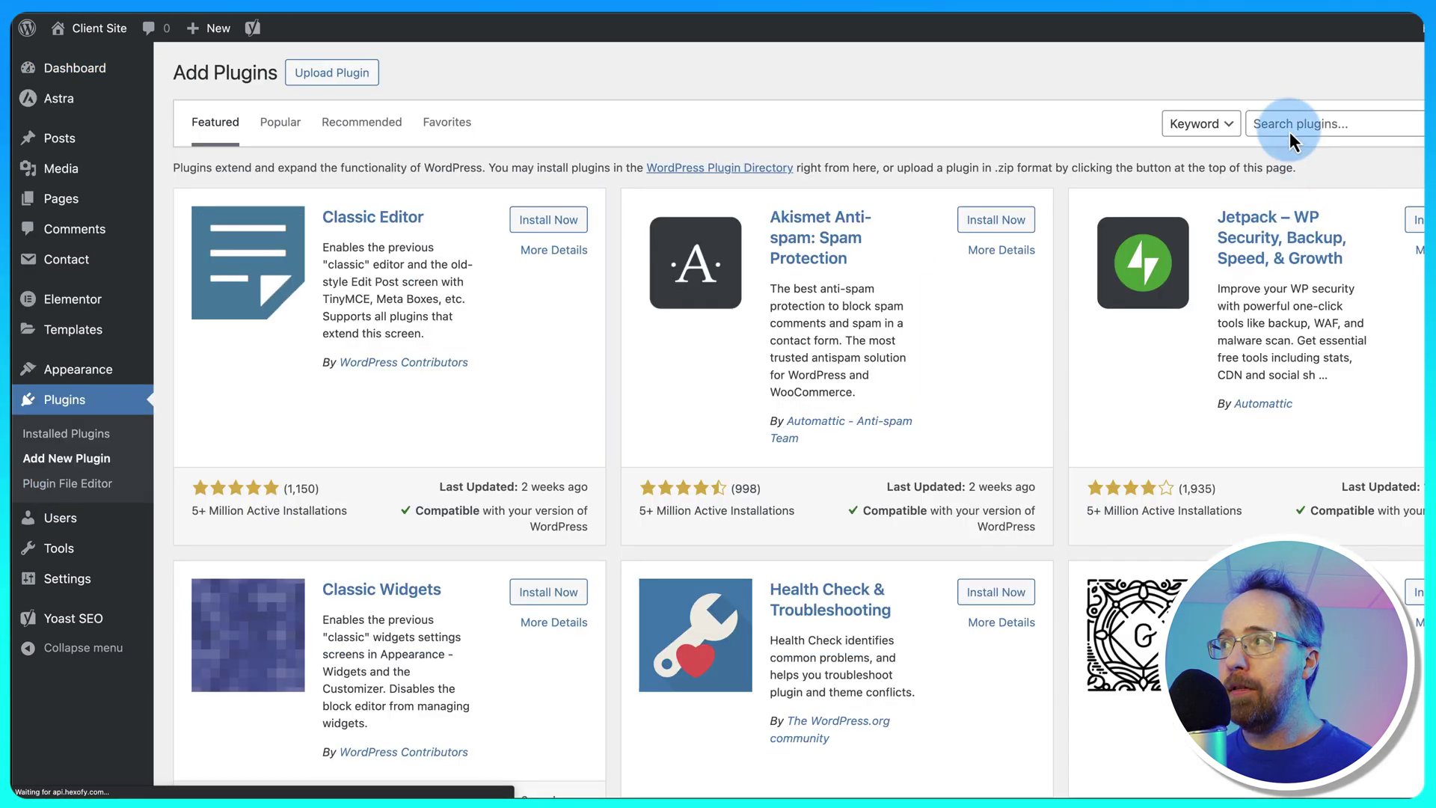
pyautogui.click(1286, 124)
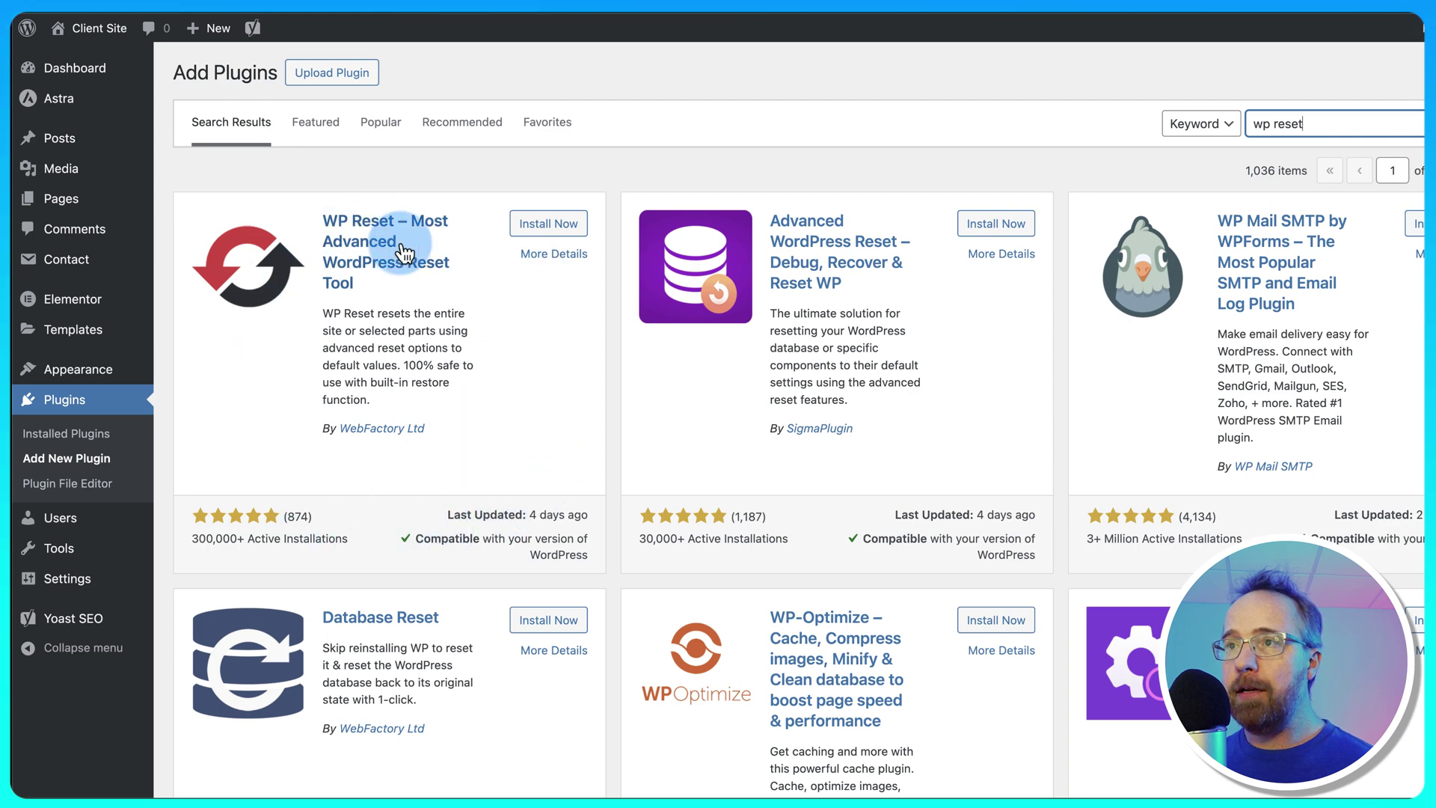
pyautogui.click(535, 226)
pyautogui.click(548, 224)
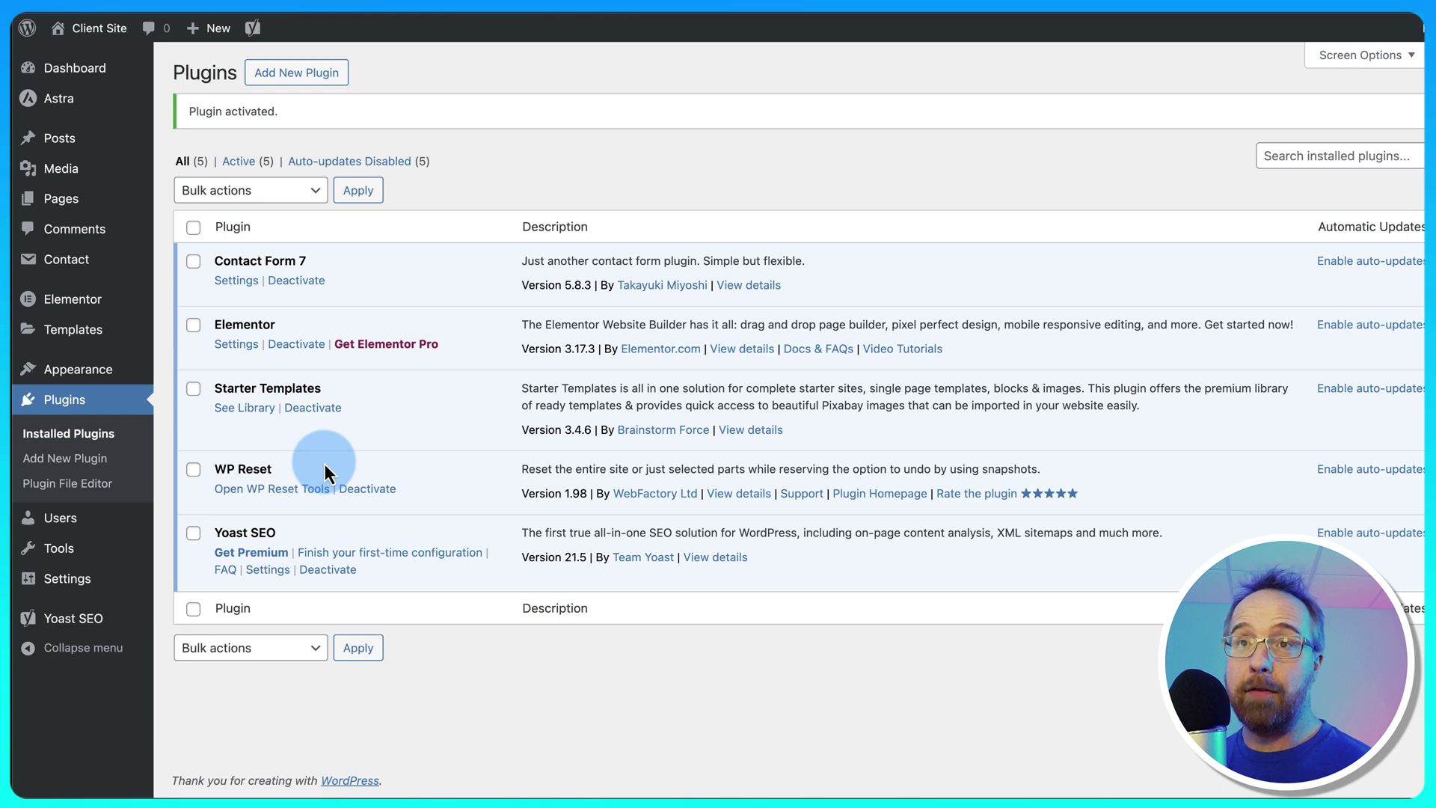
# Browse the Pages list, the 23-item media library and Plugins, ending on Themes with Astra active
pyautogui.moveTo(152, 178)
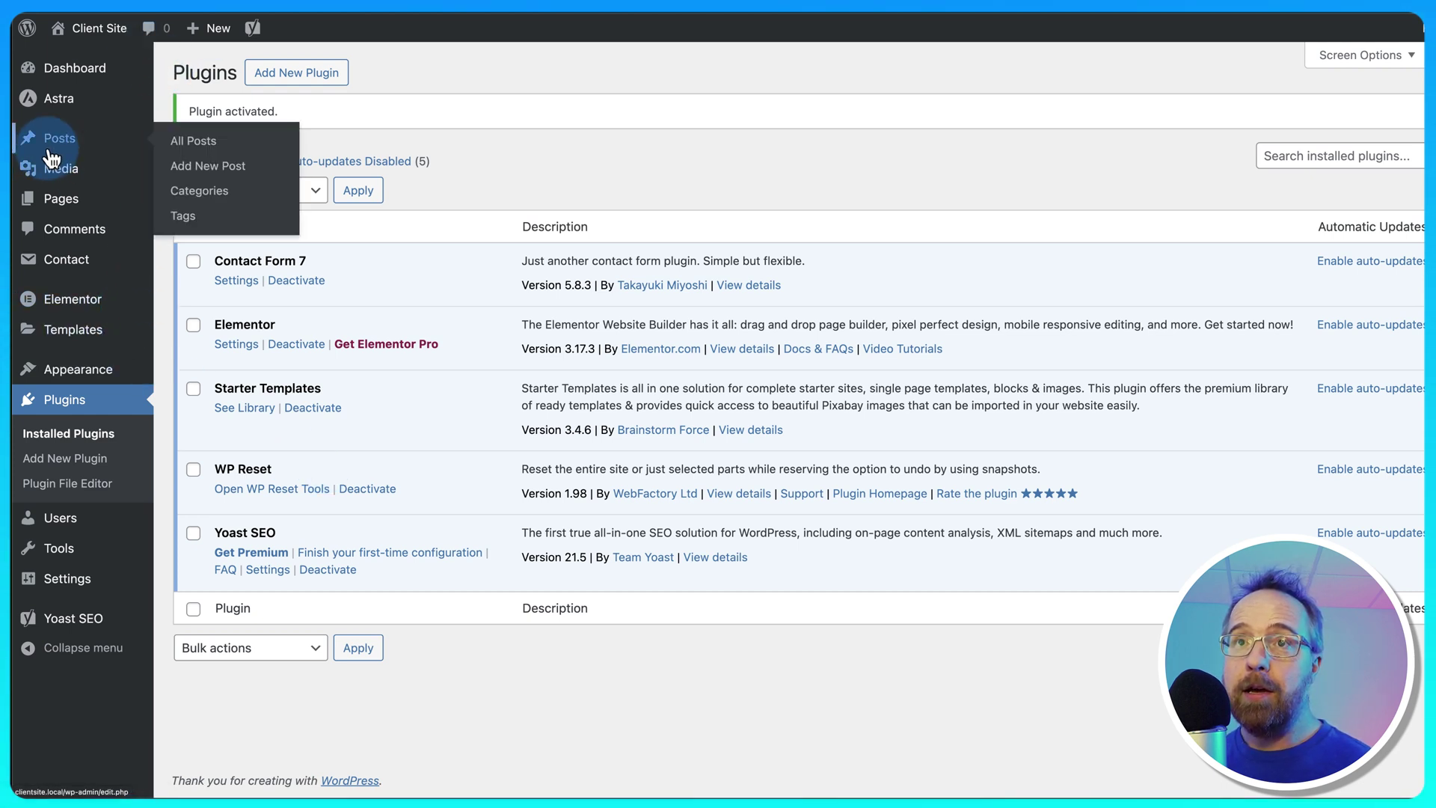
pyautogui.click(64, 199)
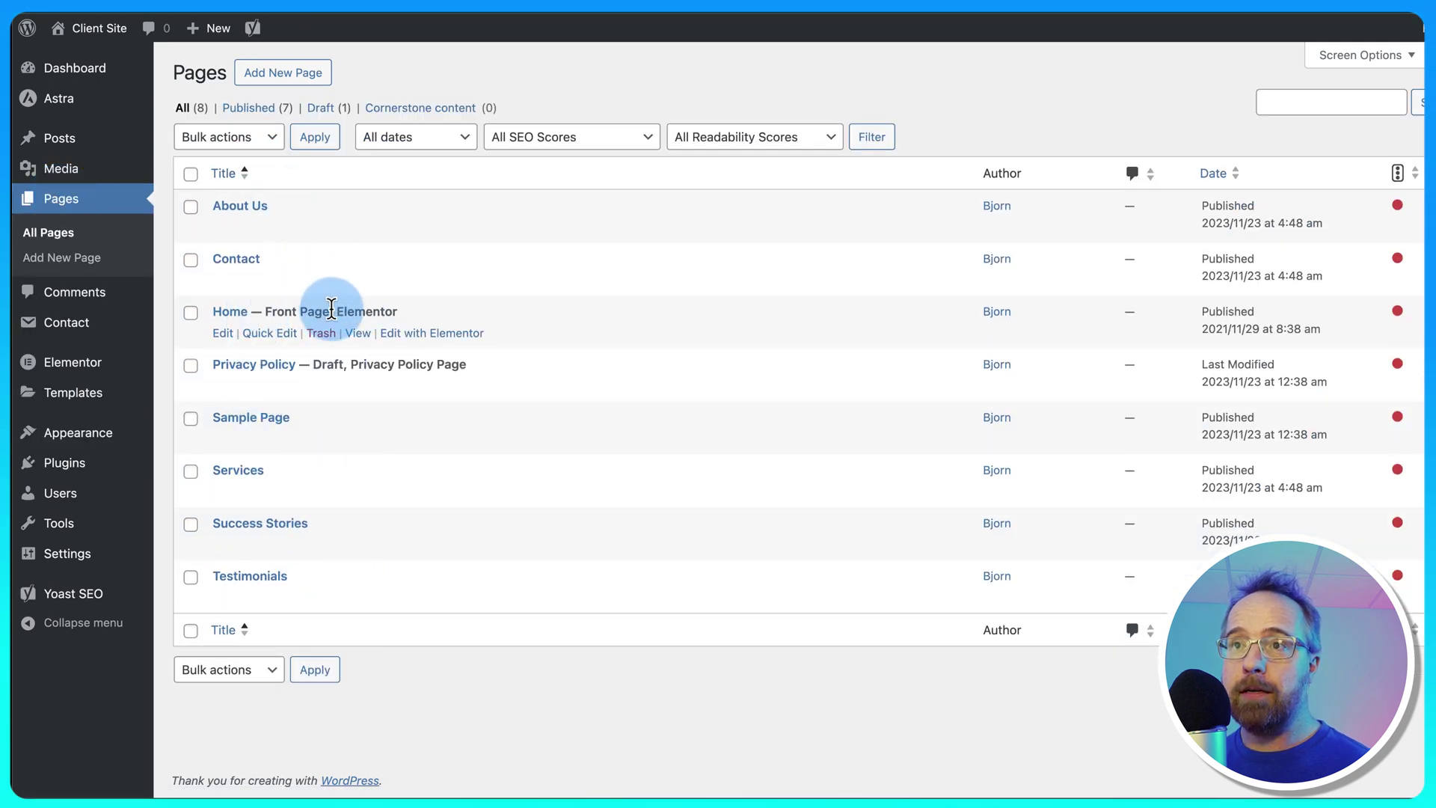
pyautogui.click(75, 178)
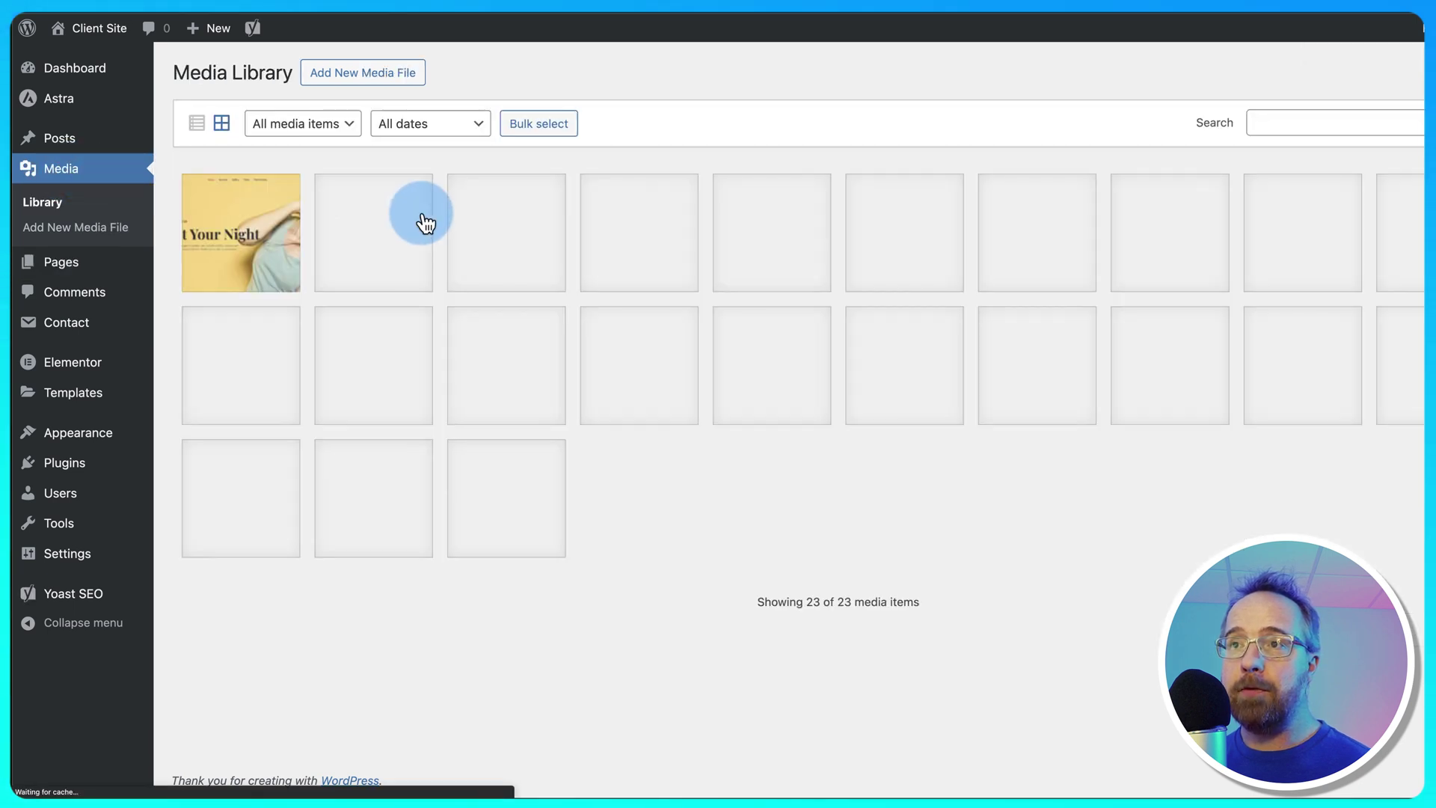
pyautogui.moveTo(75, 381)
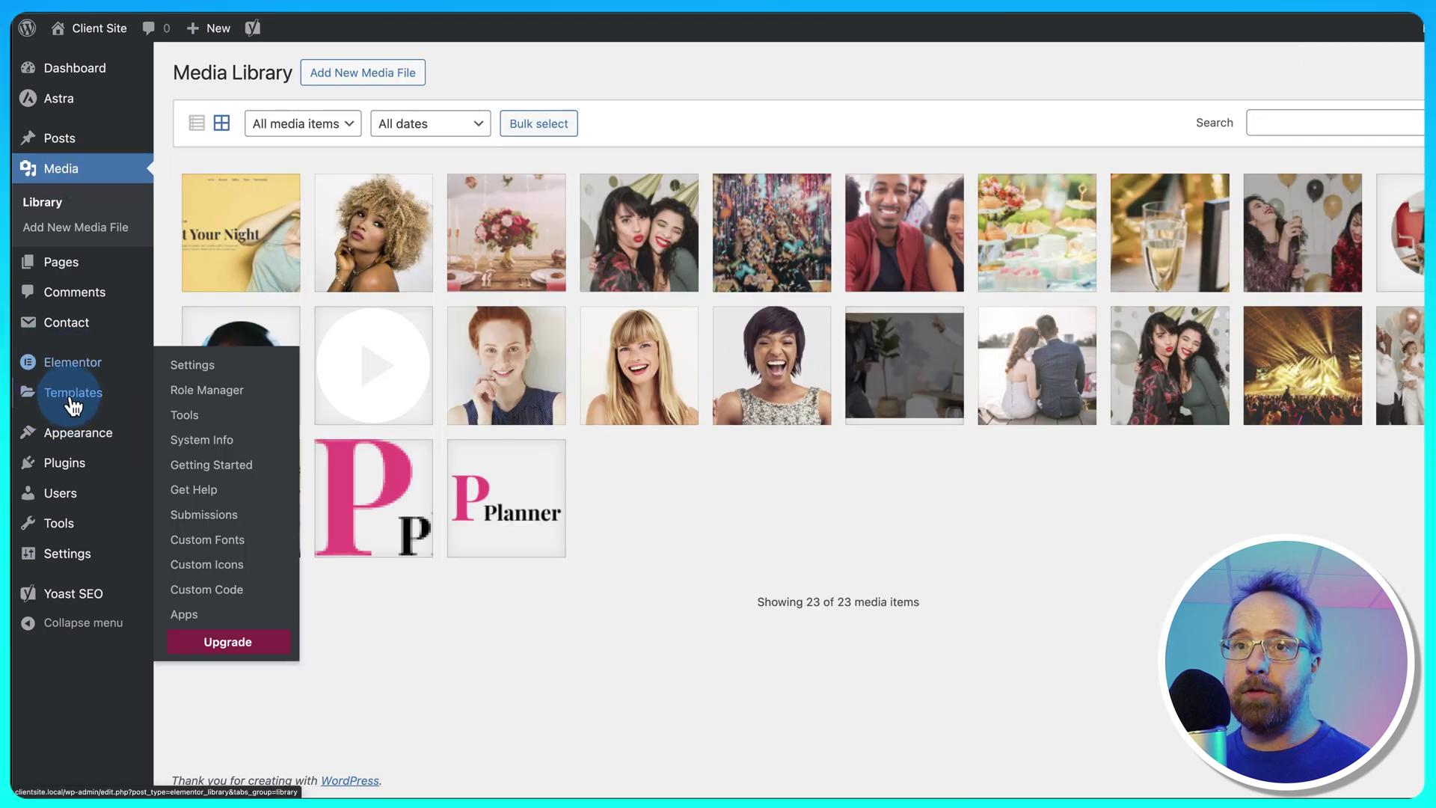
pyautogui.click(80, 468)
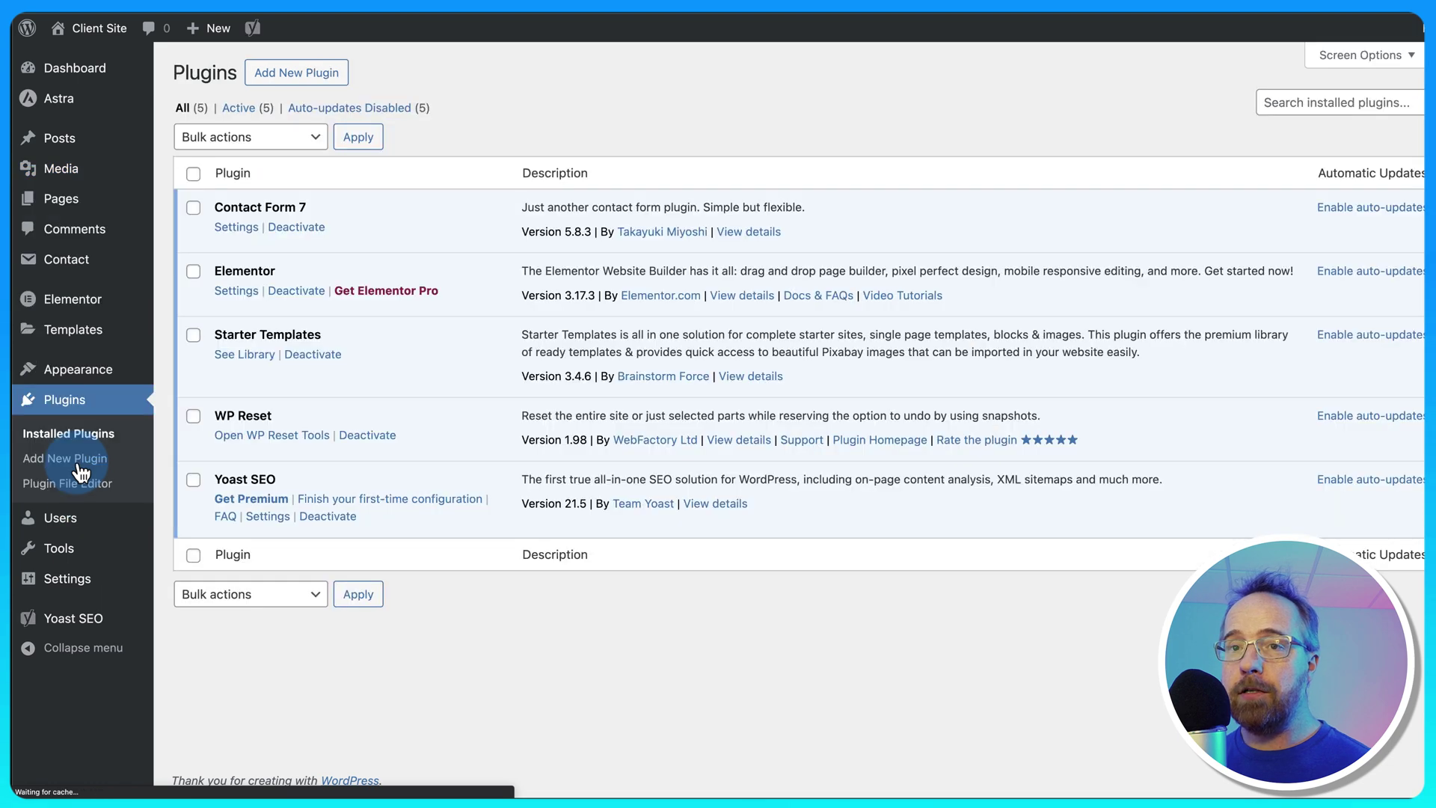
pyautogui.click(90, 369)
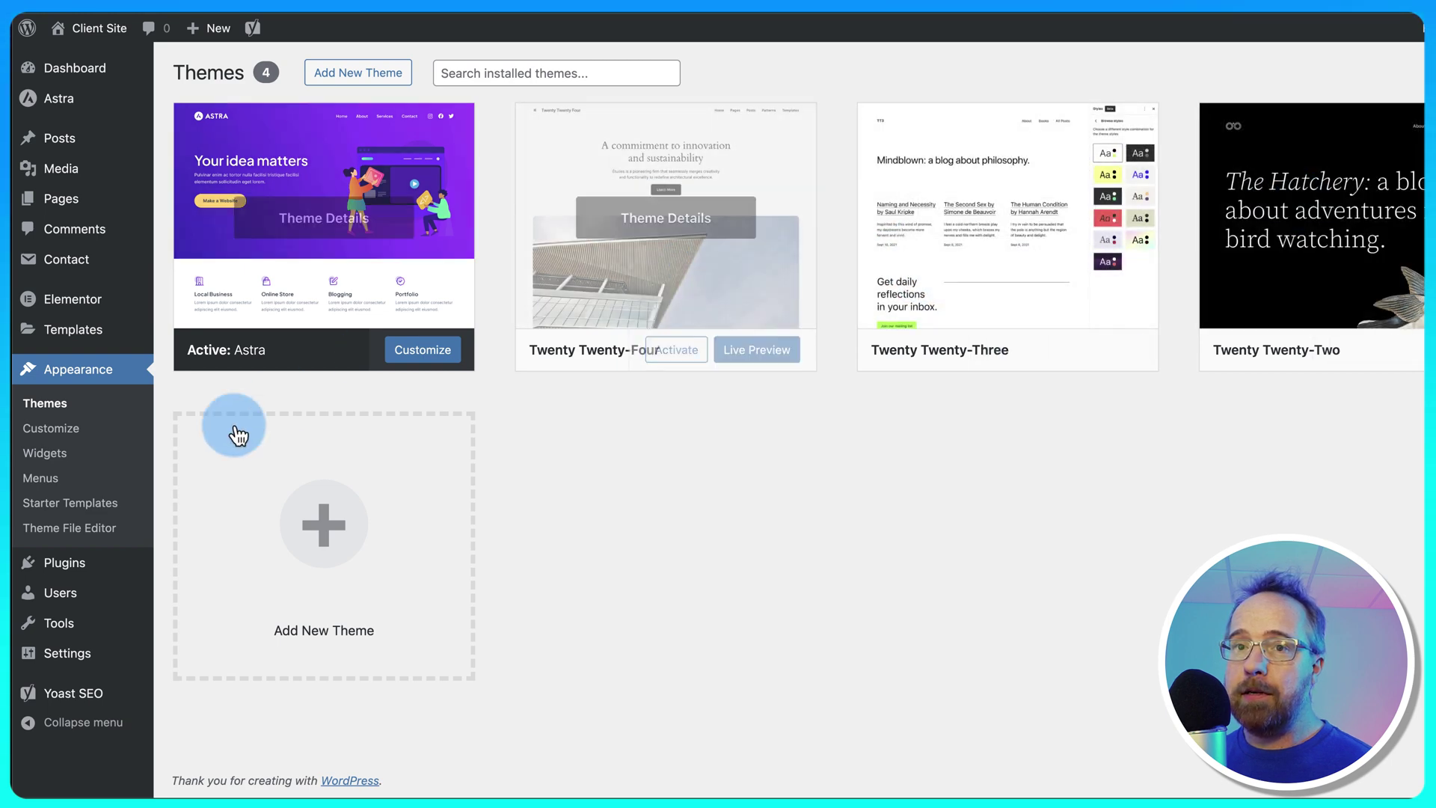
# Open Tools > WP Reset and scroll through the Options, Site and Nuclear Reset comparison table
pyautogui.moveTo(67, 627)
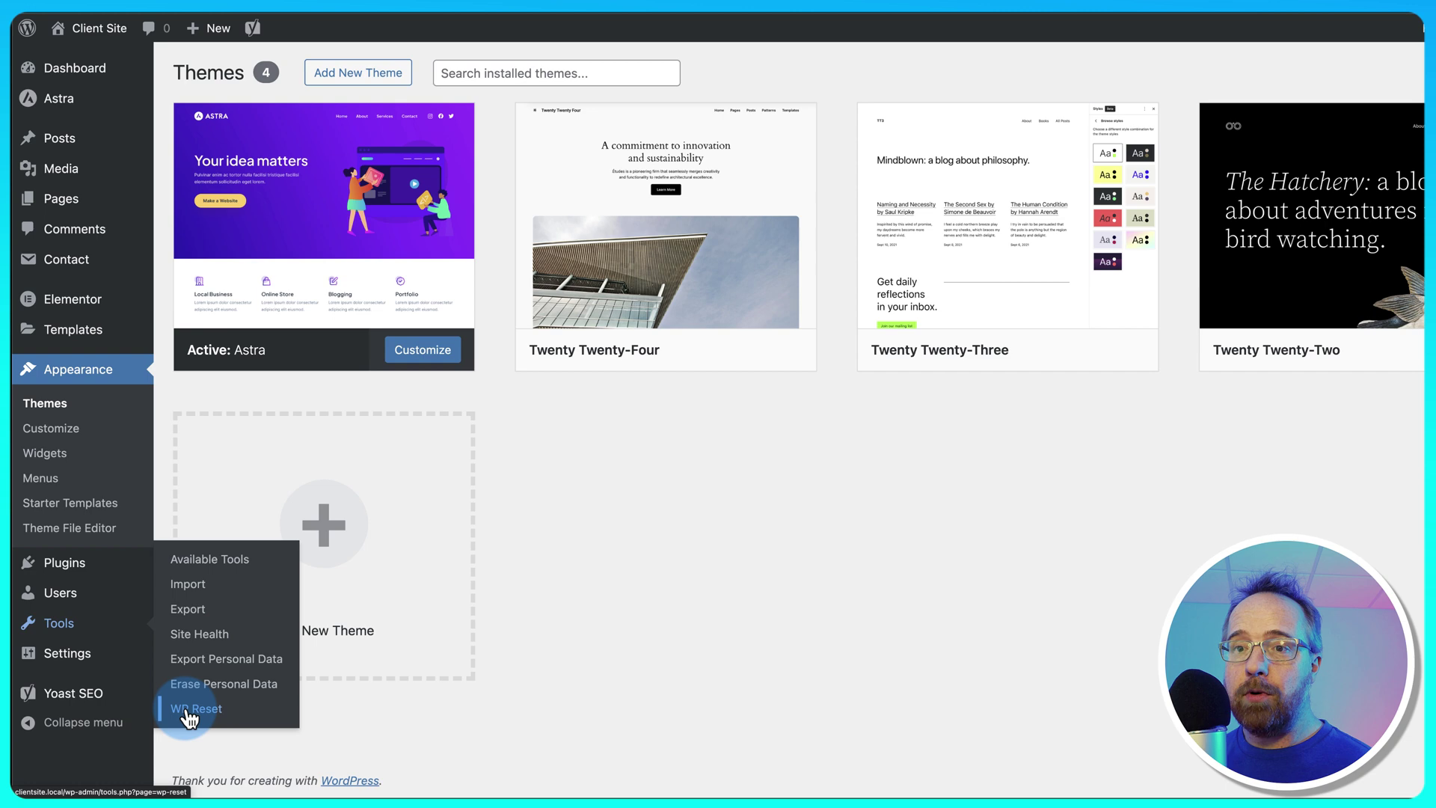
pyautogui.click(212, 712)
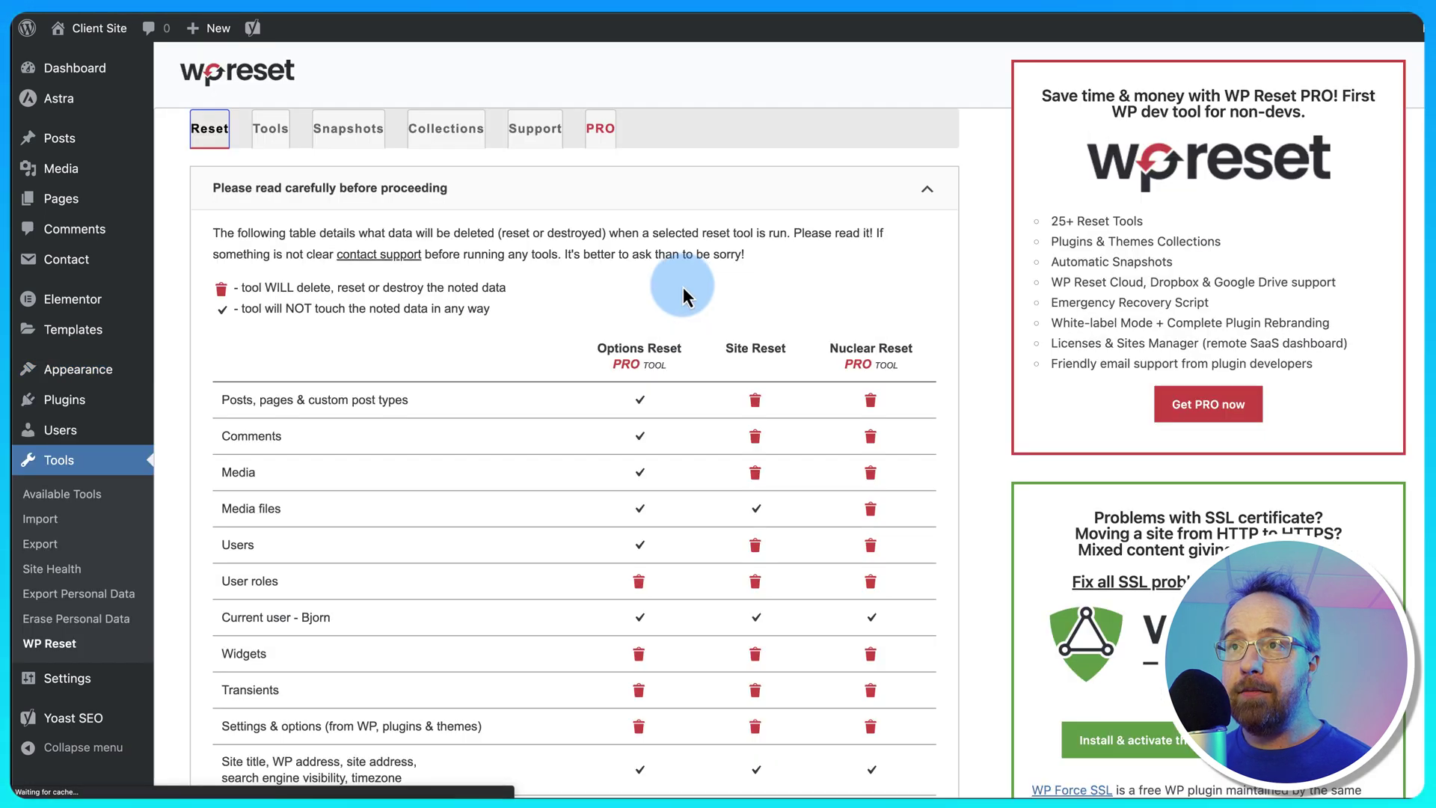
pyautogui.scroll(-1, 654, 285)
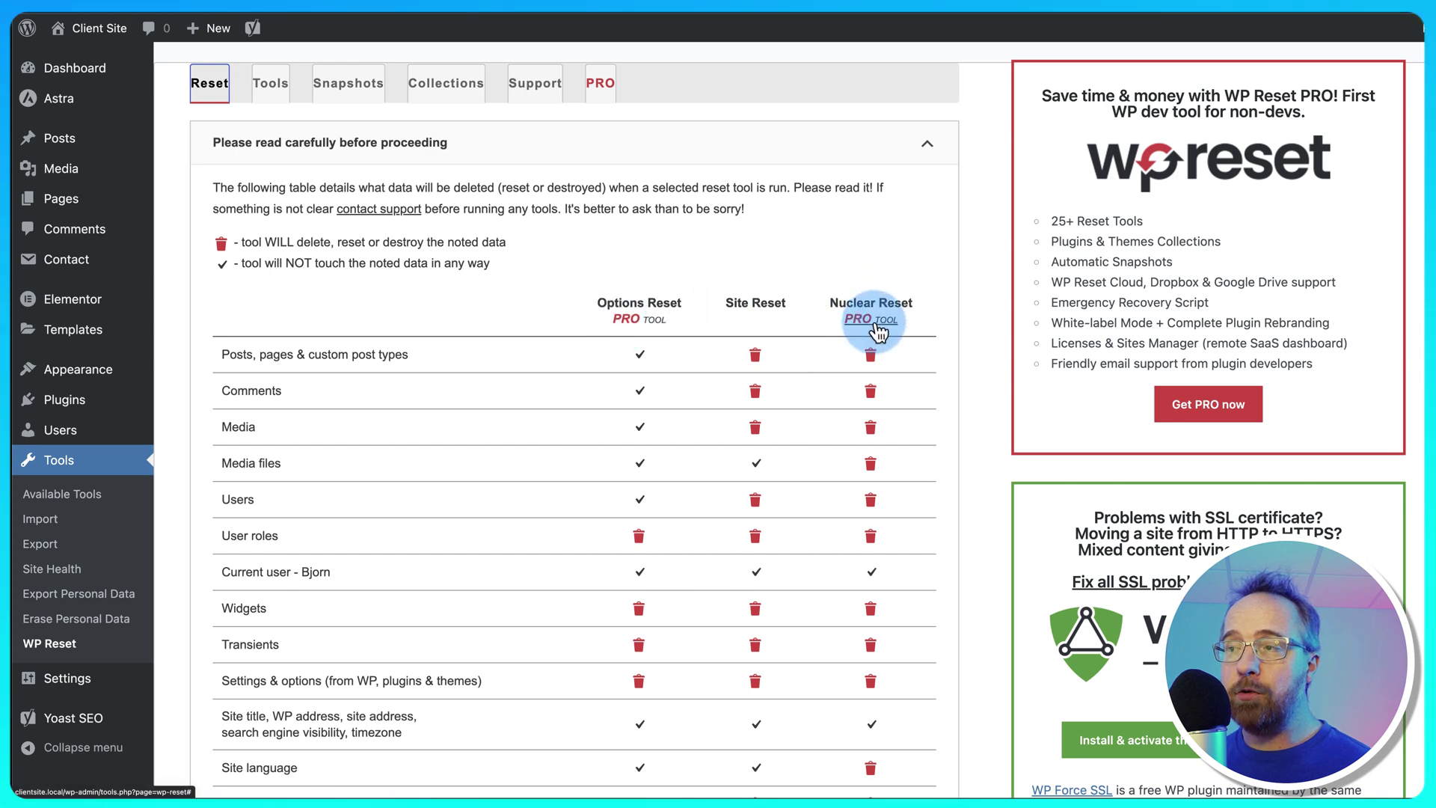
pyautogui.scroll(-1, 816, 315)
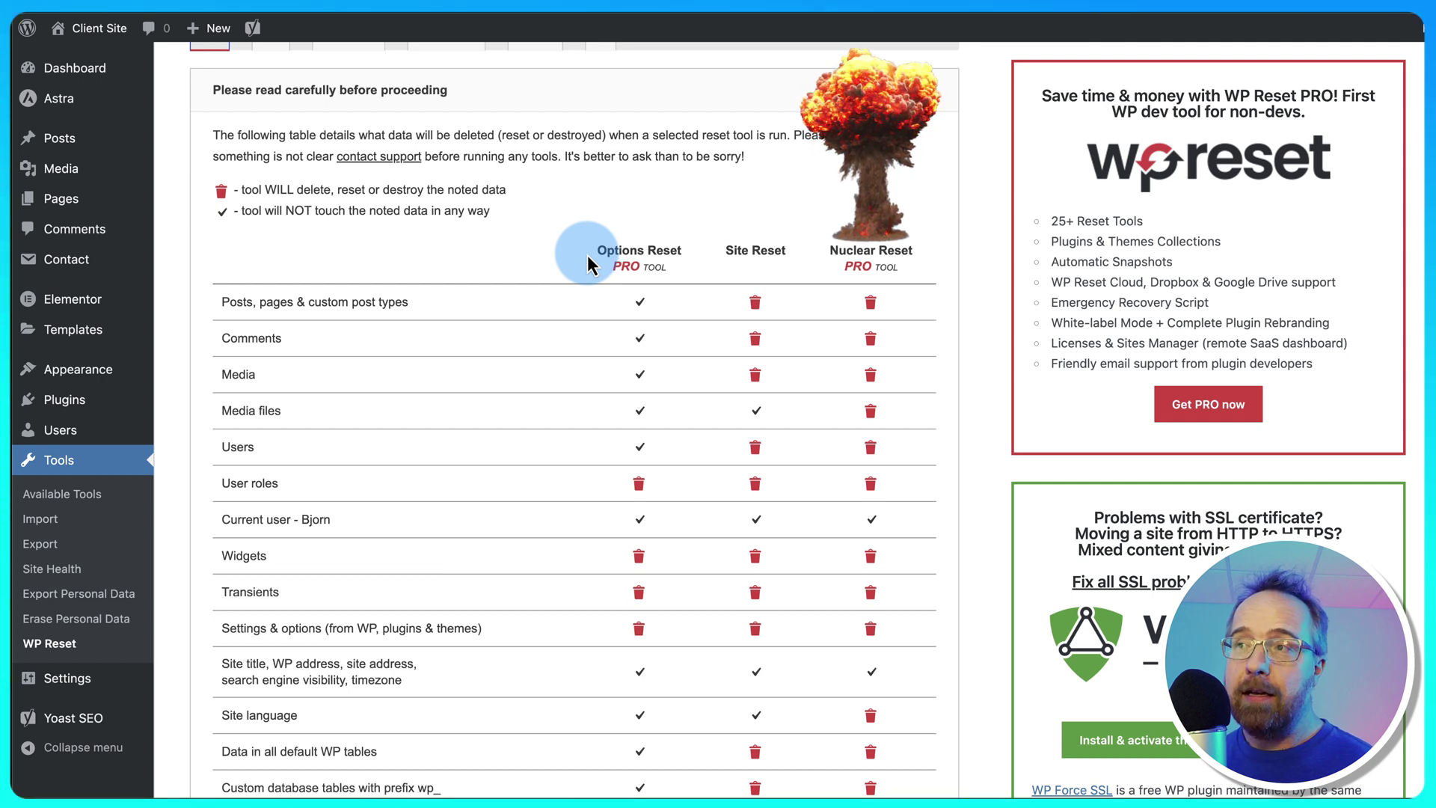
pyautogui.scroll(-1, 750, 247)
pyautogui.scroll(-1, 750, 247)
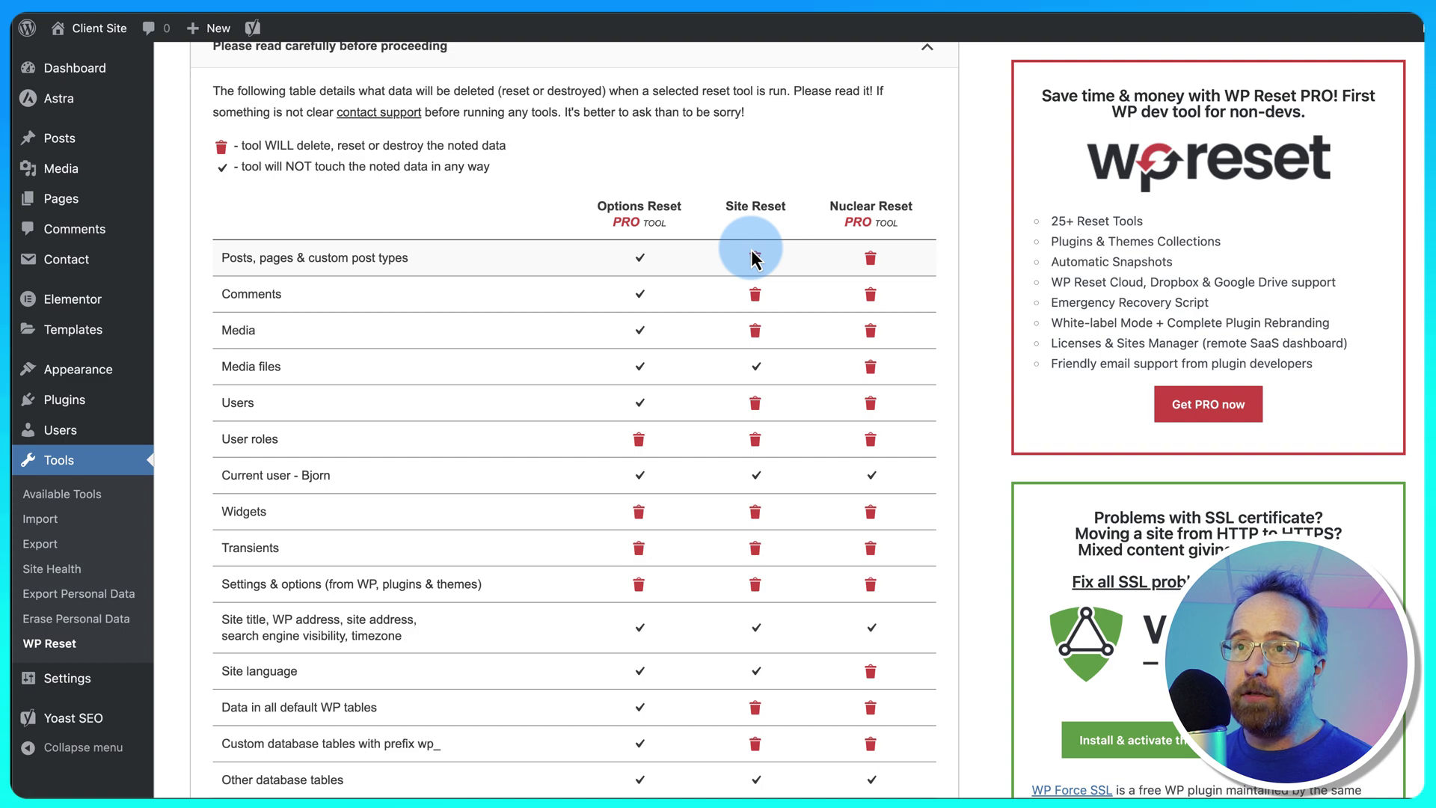
# Read the comparison table's icon tooltips on what Site Reset deletes versus keeps
pyautogui.moveTo(757, 299)
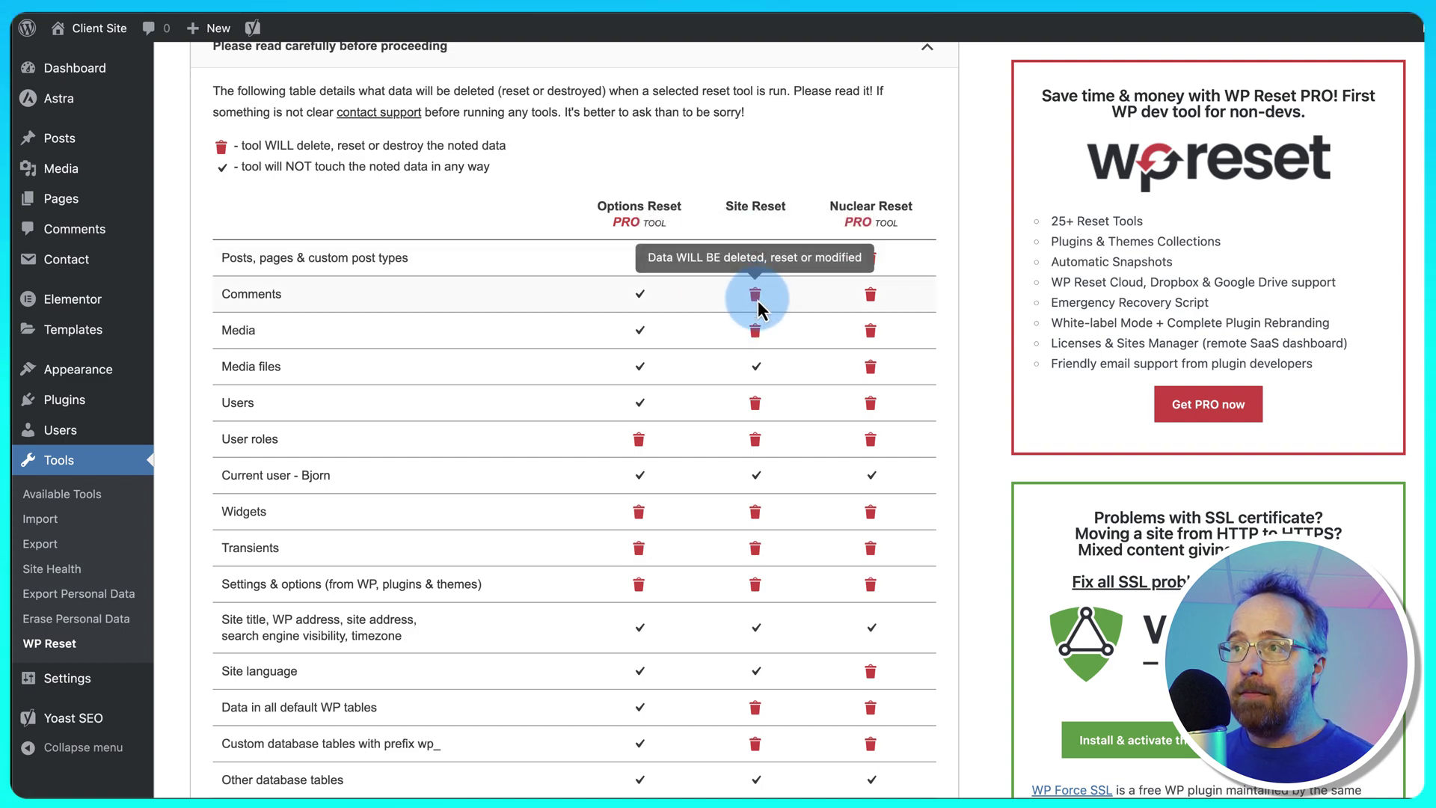
pyautogui.moveTo(757, 368)
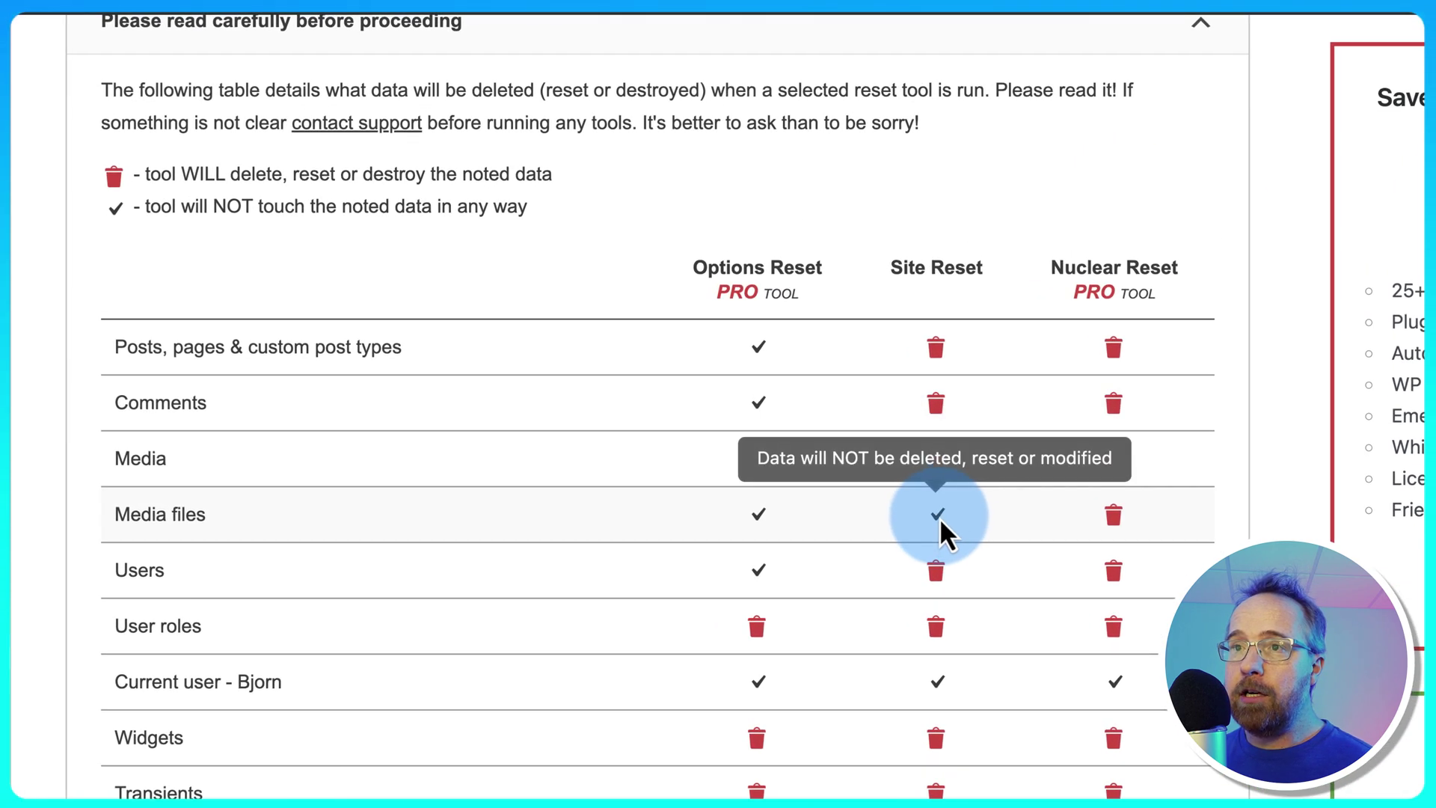
pyautogui.scroll(-3, 940, 423)
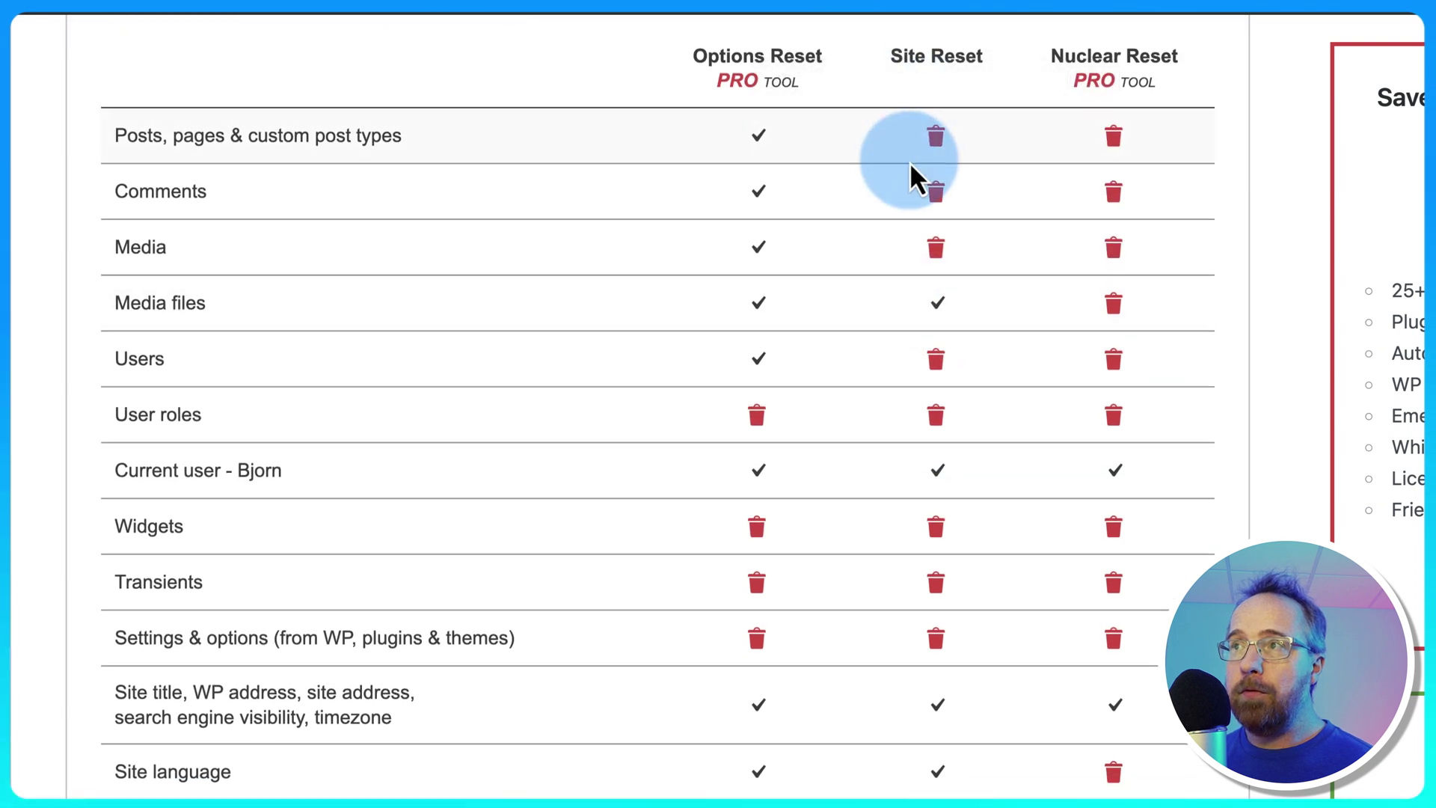
pyautogui.scroll(1, 910, 177)
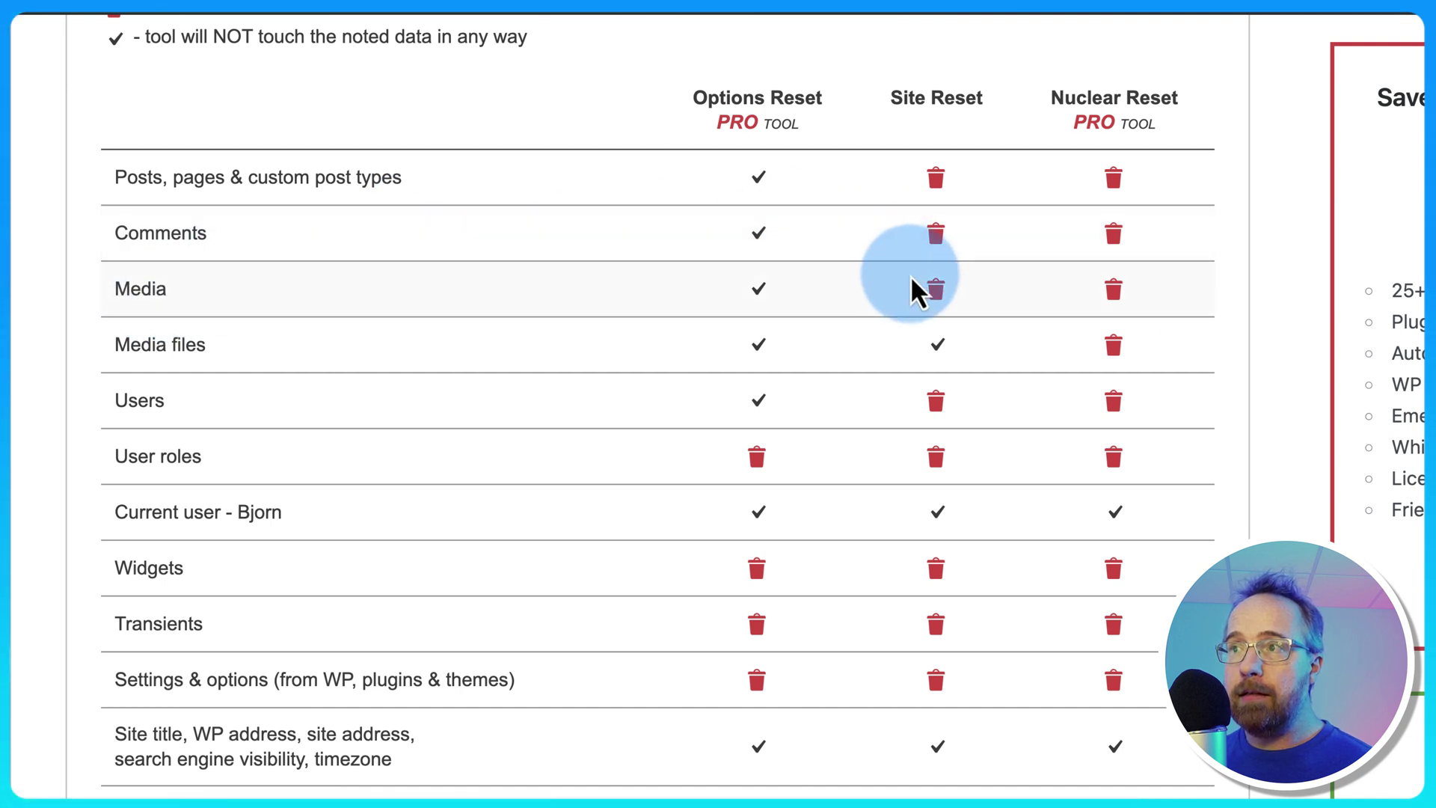
pyautogui.scroll(-1, 313, 292)
pyautogui.moveTo(946, 269)
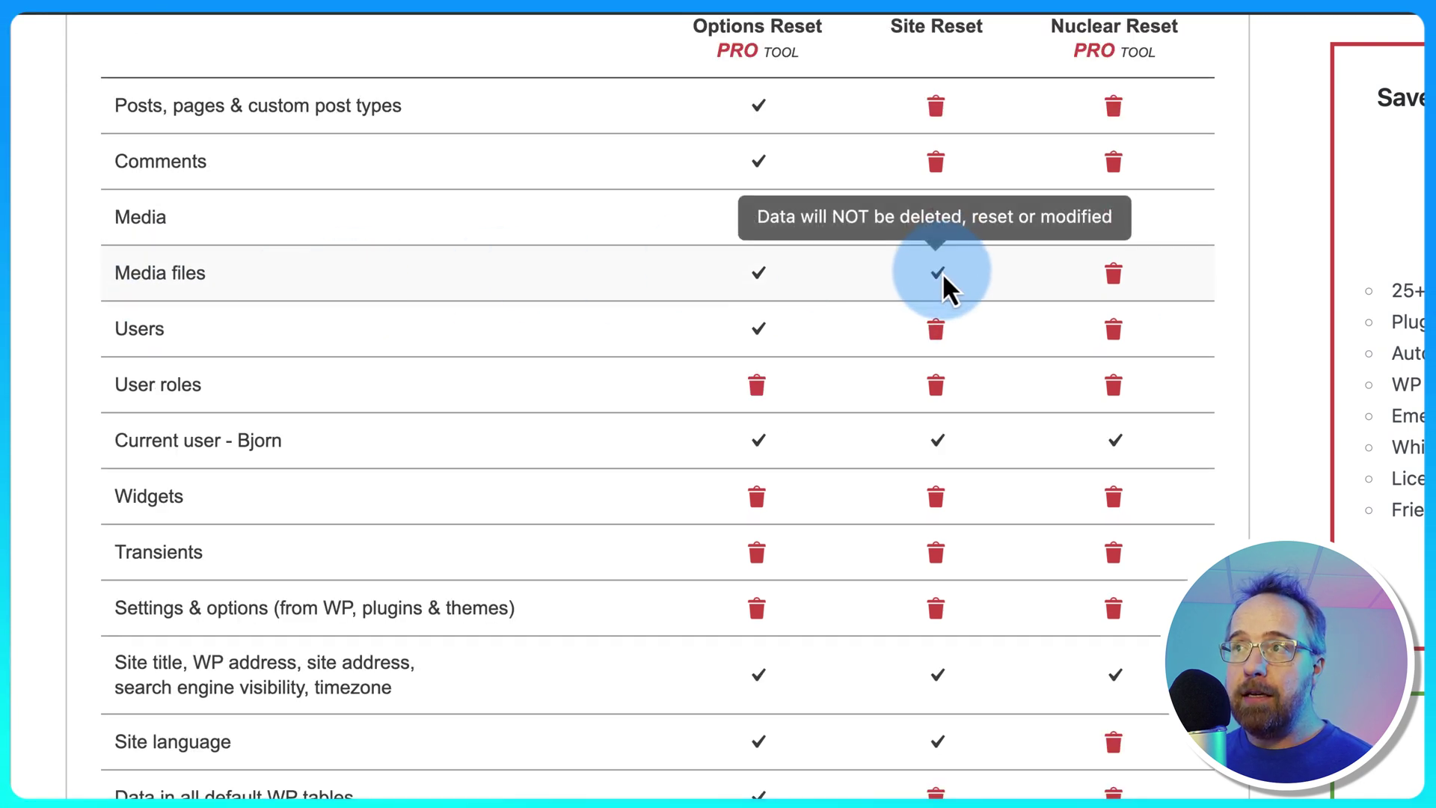
pyautogui.moveTo(936, 211)
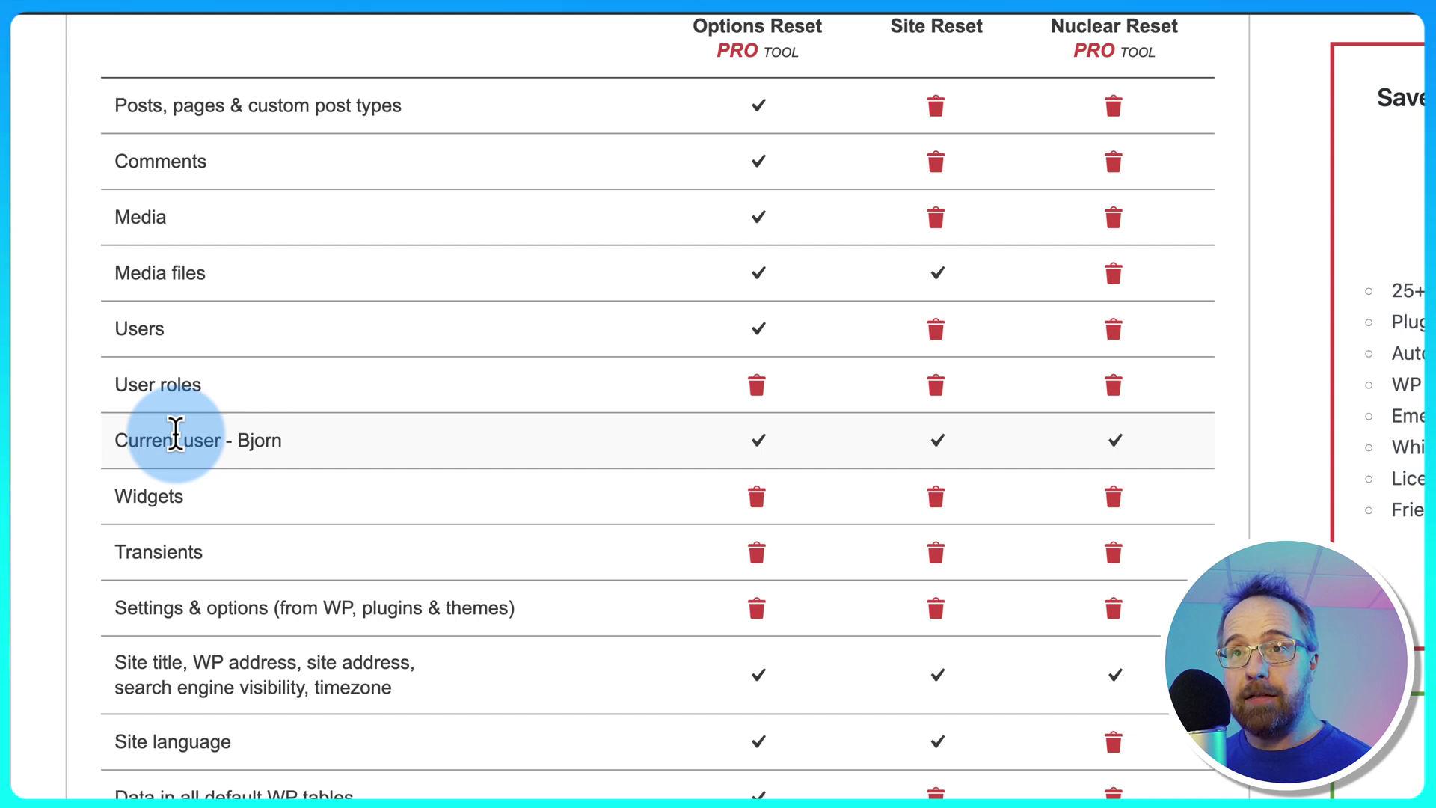
pyautogui.scroll(-2, 650, 404)
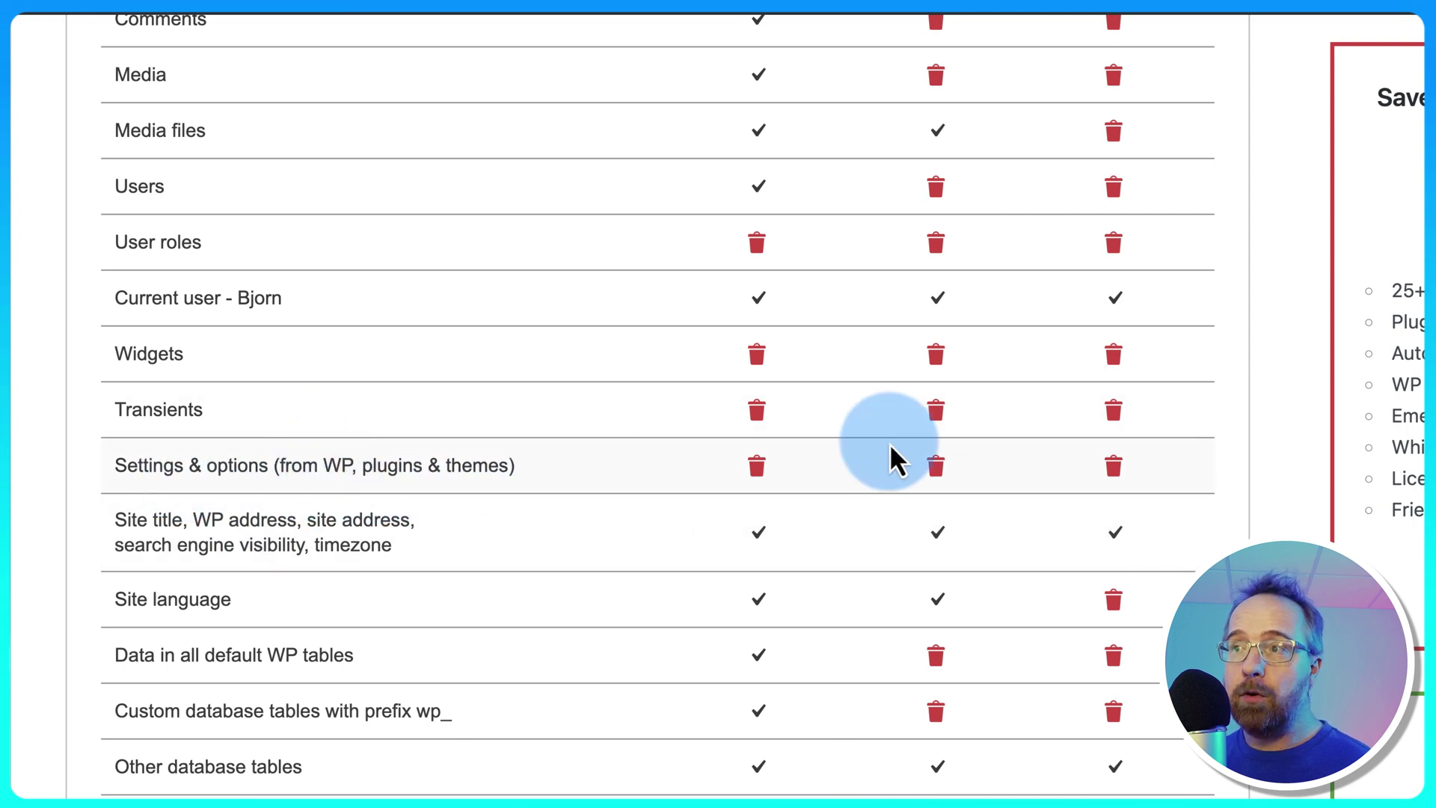
pyautogui.scroll(-2, 724, 531)
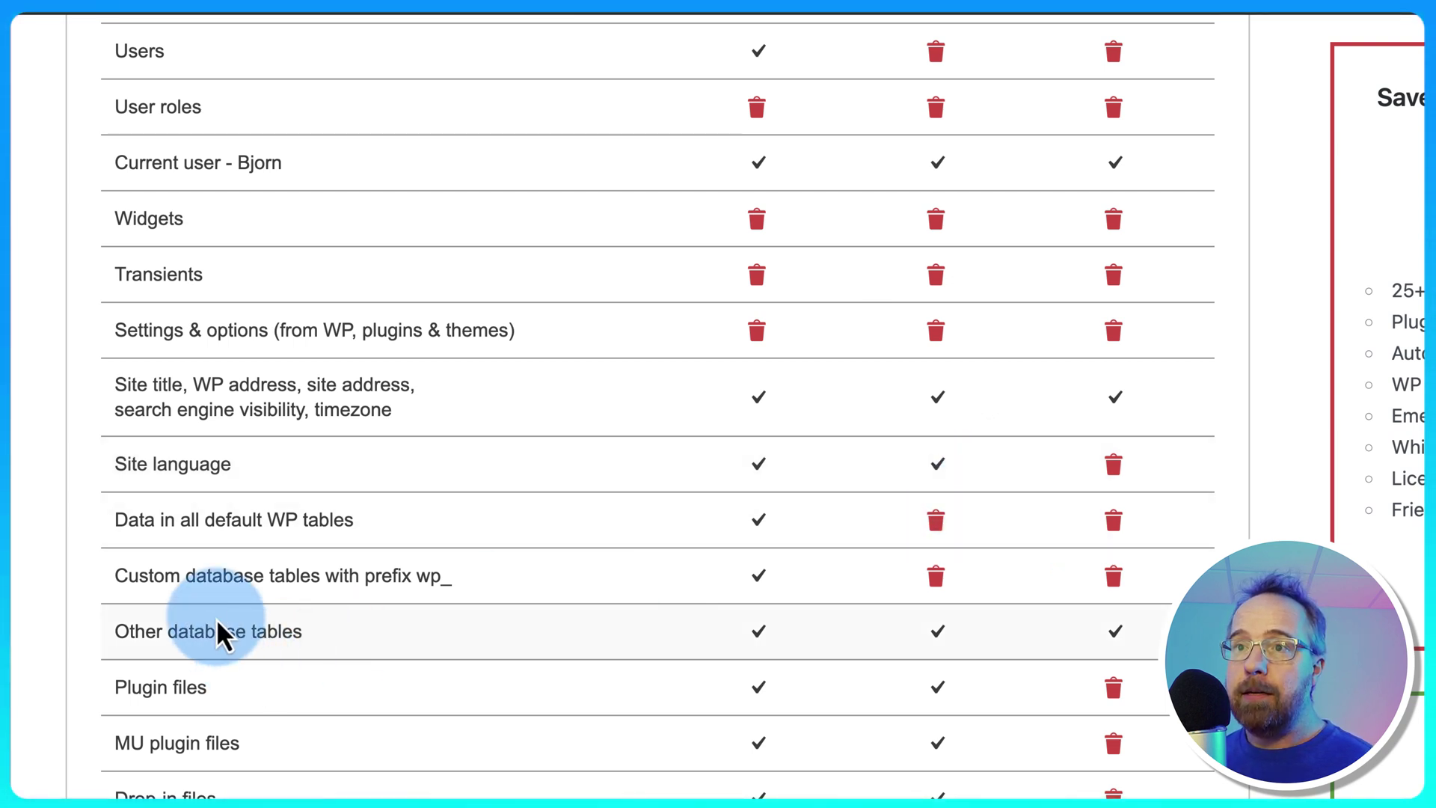
# Highlight the wp_ custom tables prefix and scroll down to the Site Reset options box
pyautogui.moveTo(464, 581); pyautogui.dragTo(500, 596)
pyautogui.scroll(-1, 498, 596)
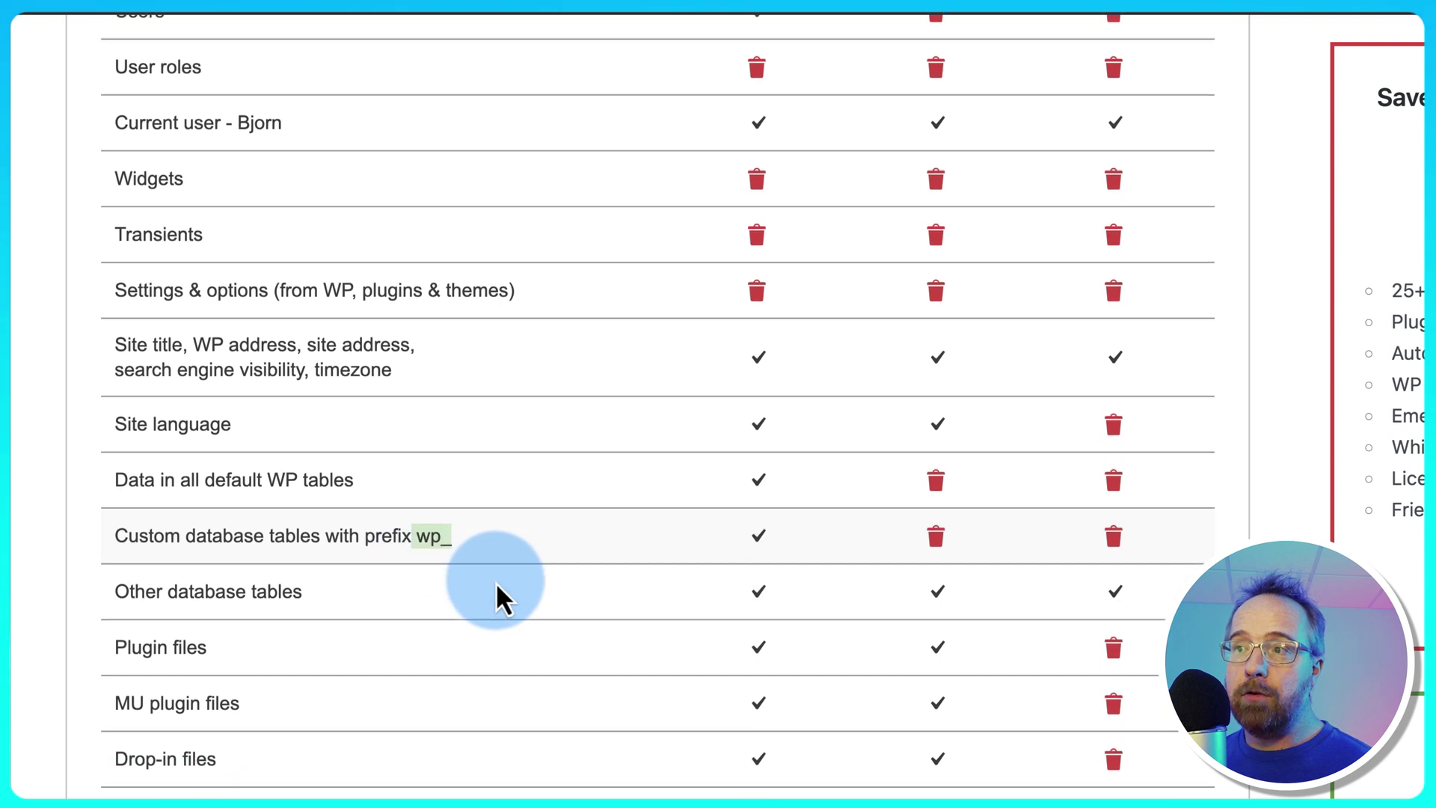
pyautogui.scroll(-3, 496, 582)
pyautogui.moveTo(115, 471); pyautogui.dragTo(366, 791)
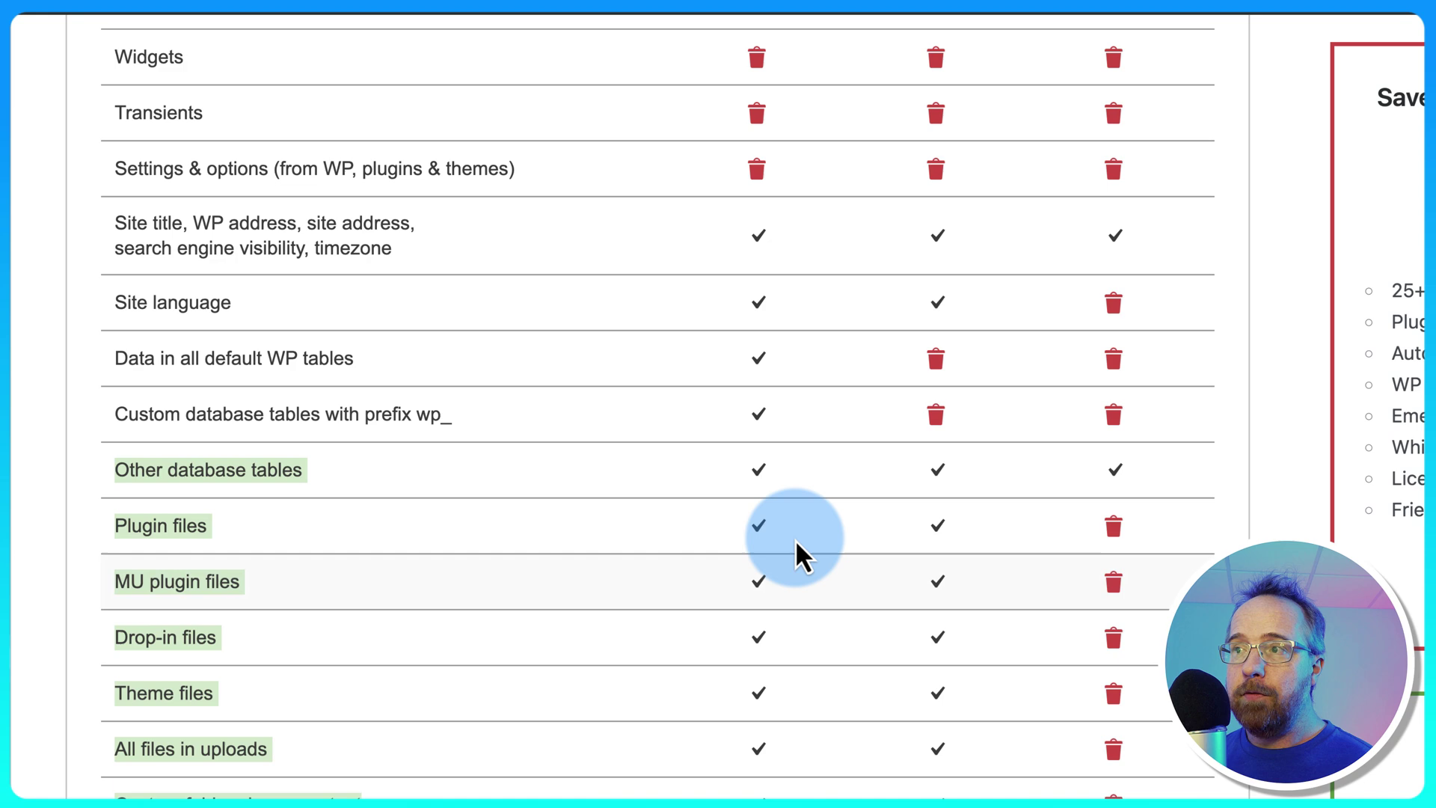
pyautogui.scroll(-1, 687, 664)
pyautogui.scroll(-10, 687, 664)
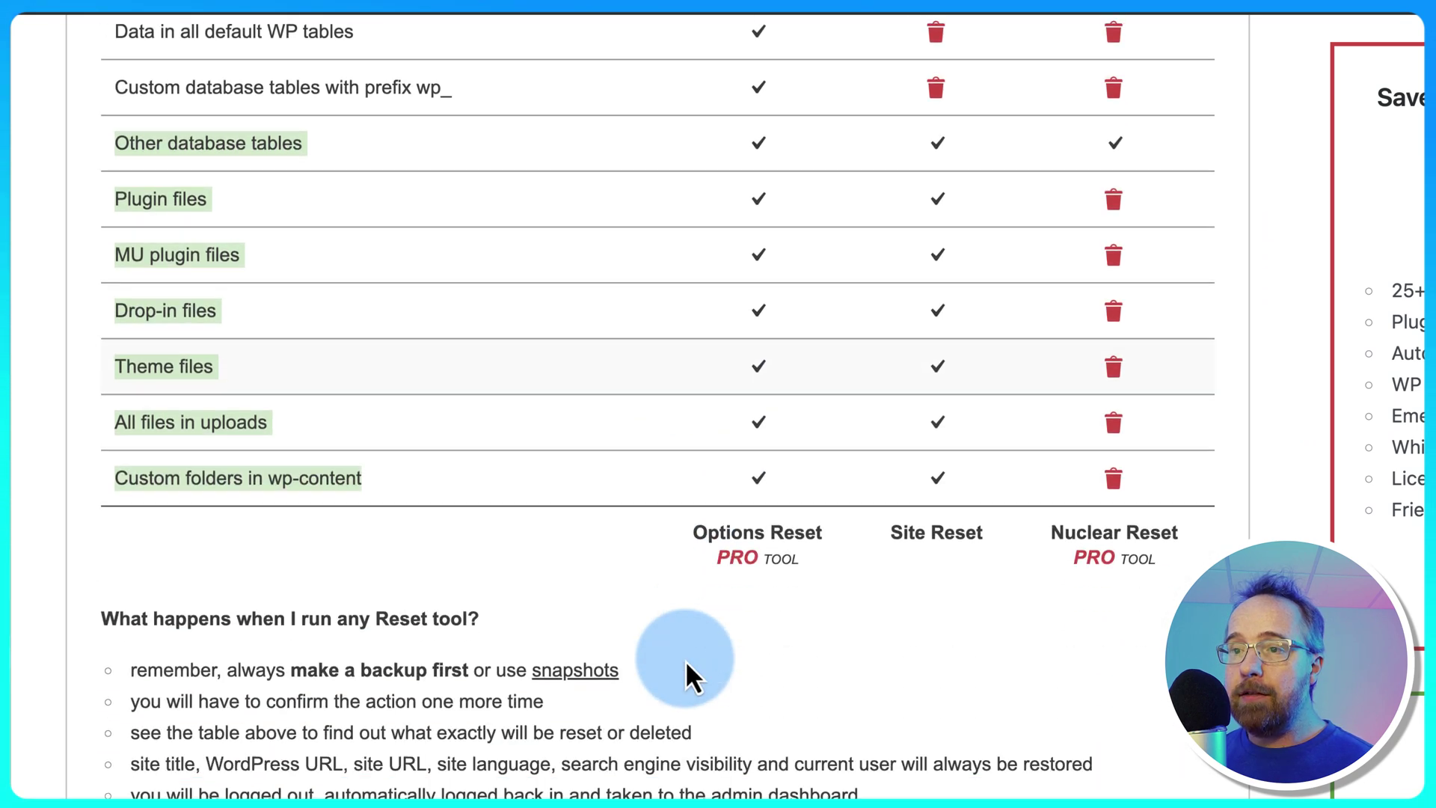
pyautogui.scroll(-20, 685, 660)
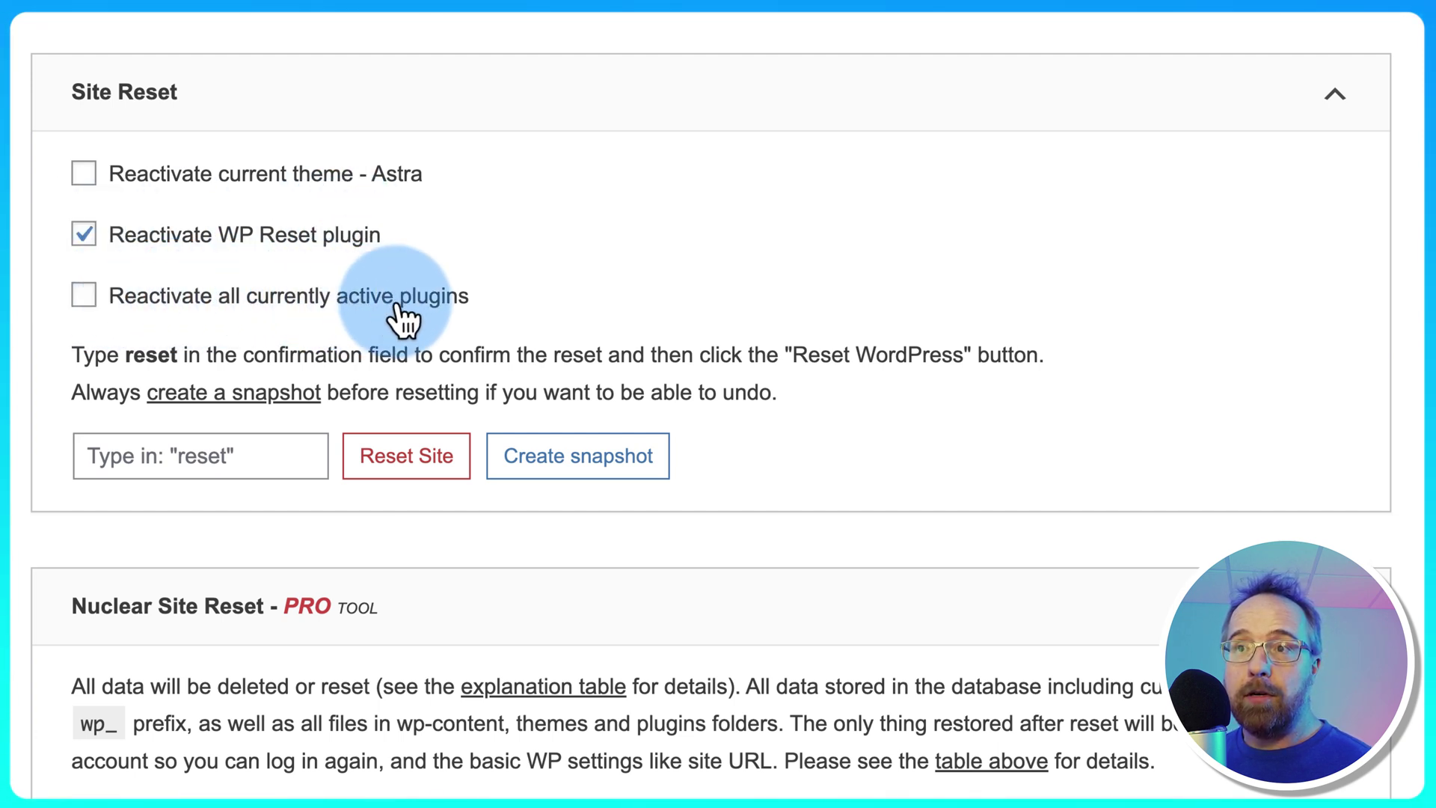
# Keep the reactivate-WP Reset option on and create a snapshot named 'Before resetting the site'
pyautogui.click(82, 241)
pyautogui.click(108, 241)
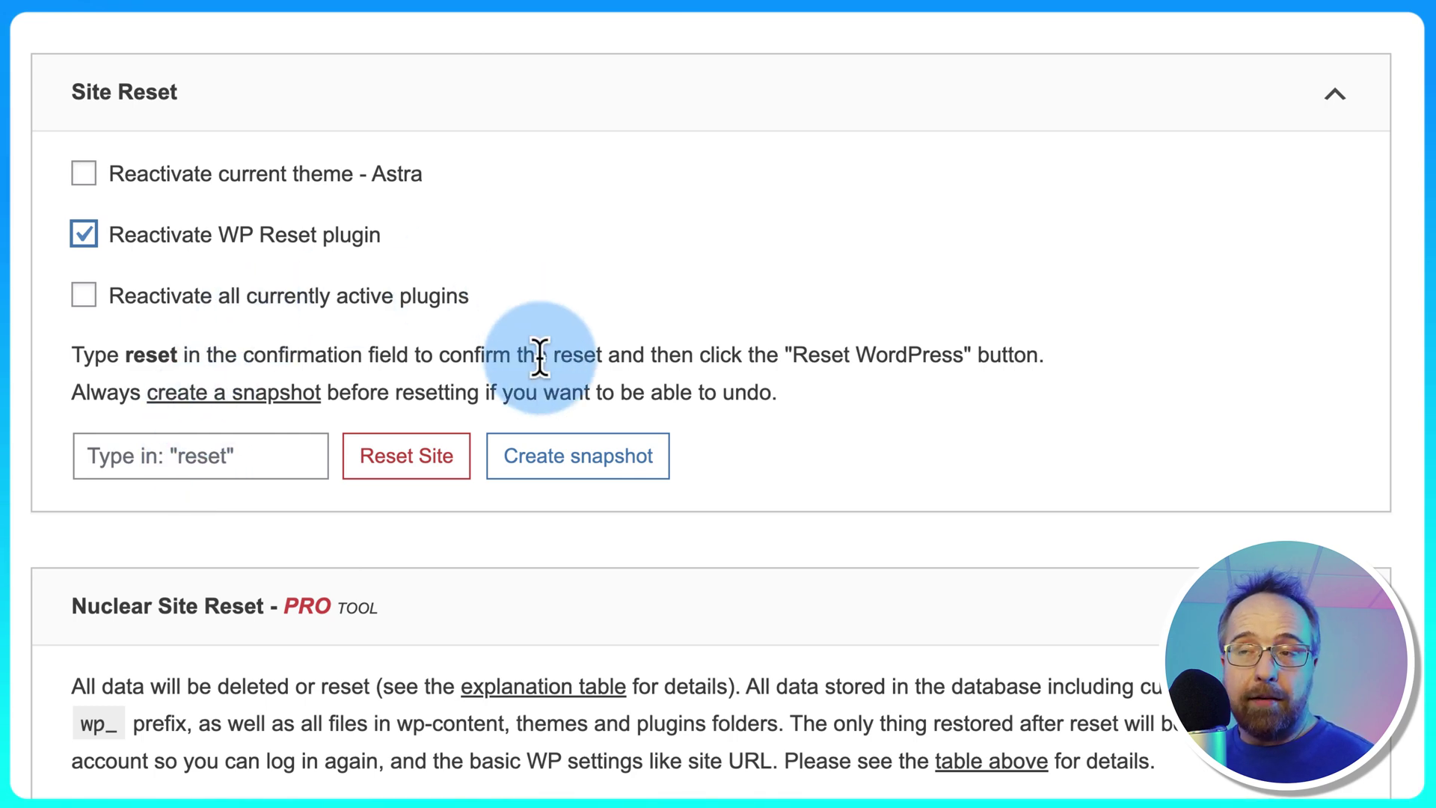
pyautogui.click(586, 471)
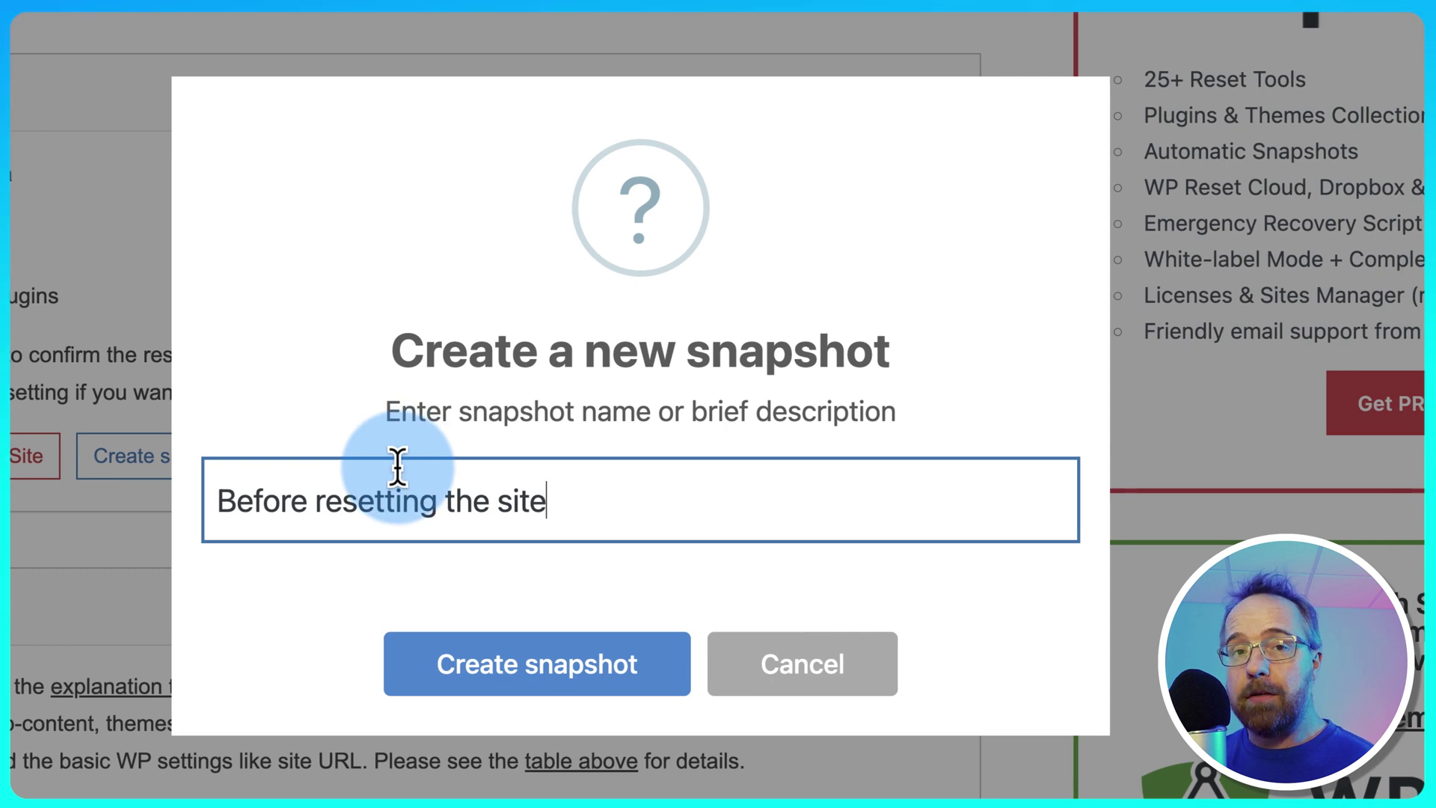
pyautogui.click(485, 658)
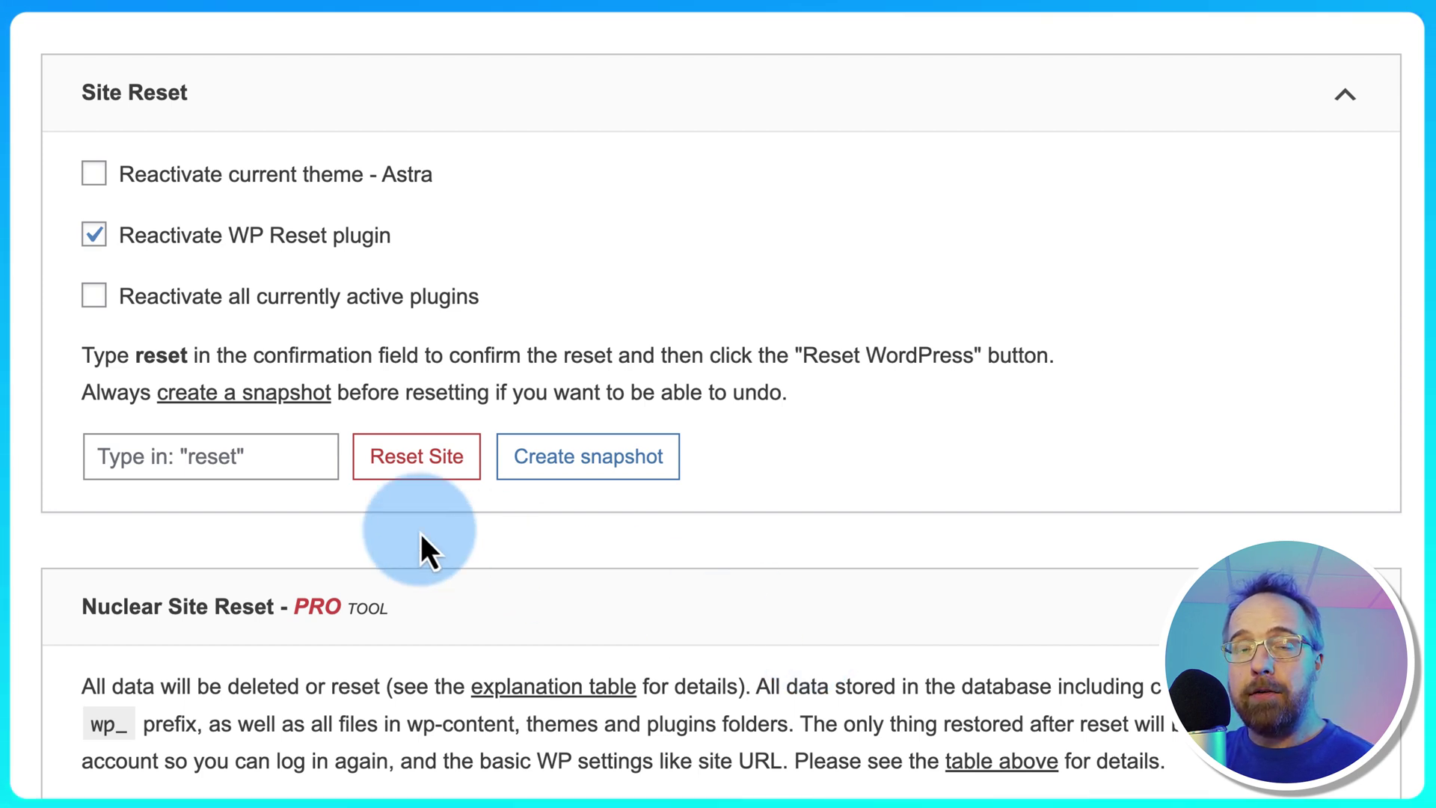
# Enter 'reset' as confirmation and reset WordPress to defaults, keeping WP Reset active
pyautogui.click(160, 458)
pyautogui.write('reset')
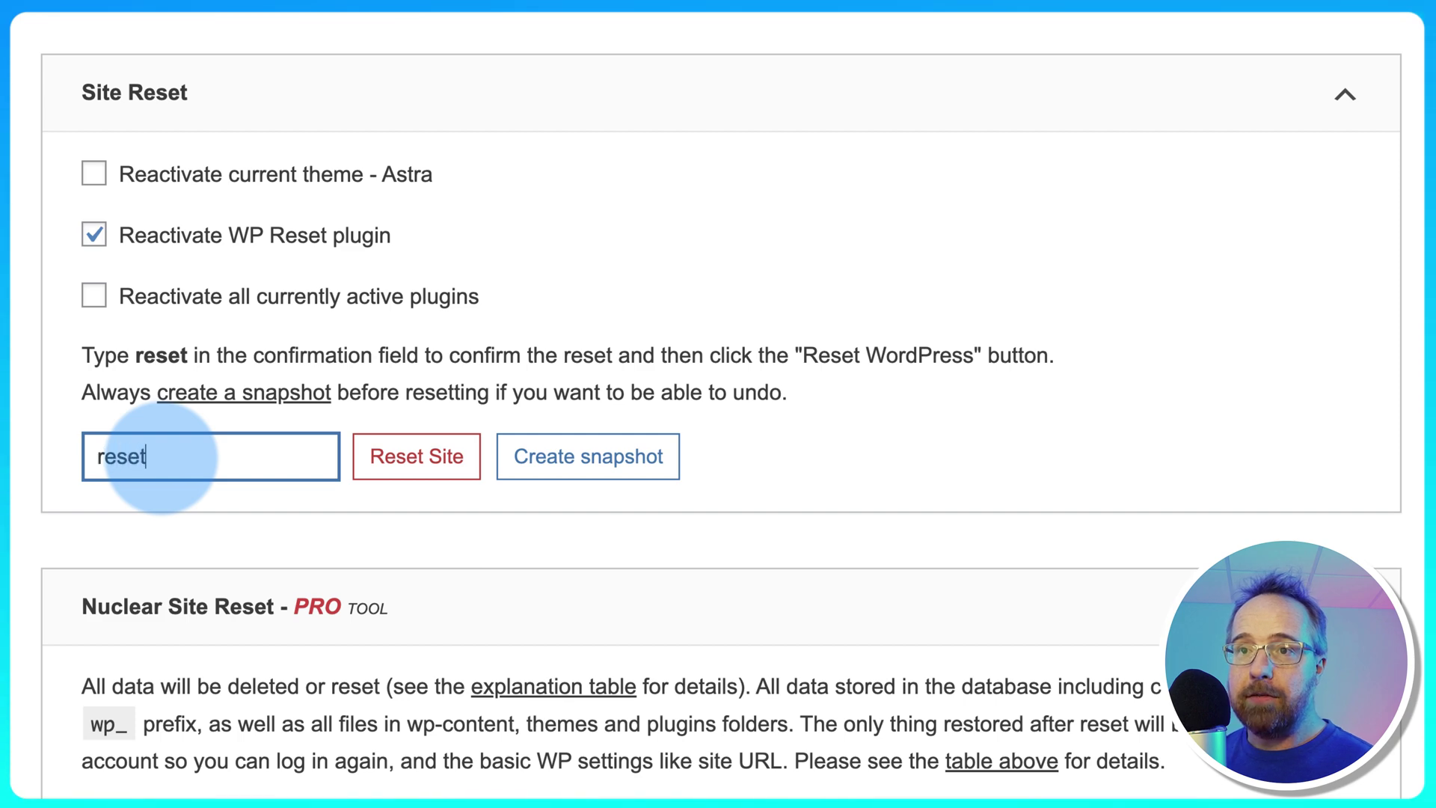
pyautogui.click(420, 473)
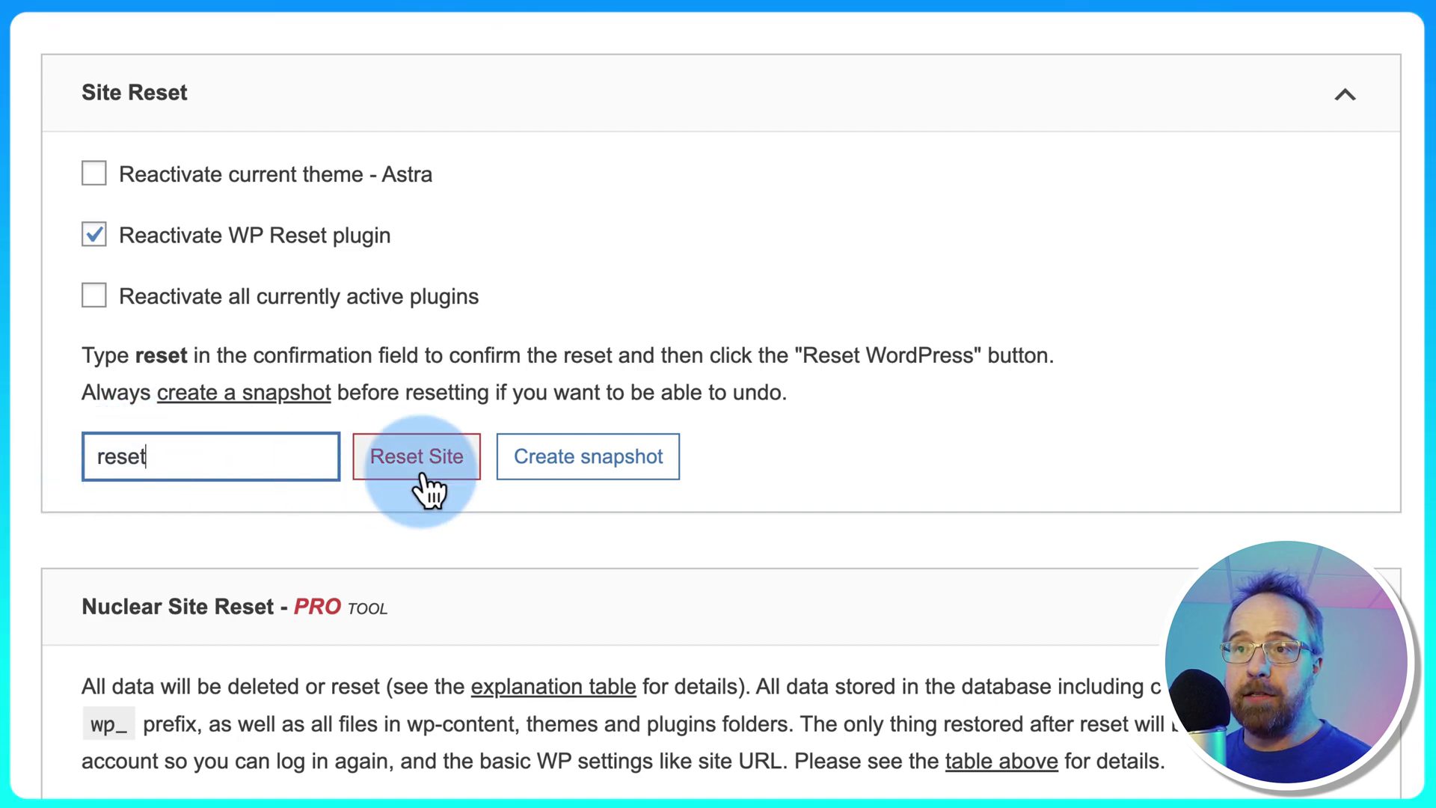
pyautogui.click(413, 478)
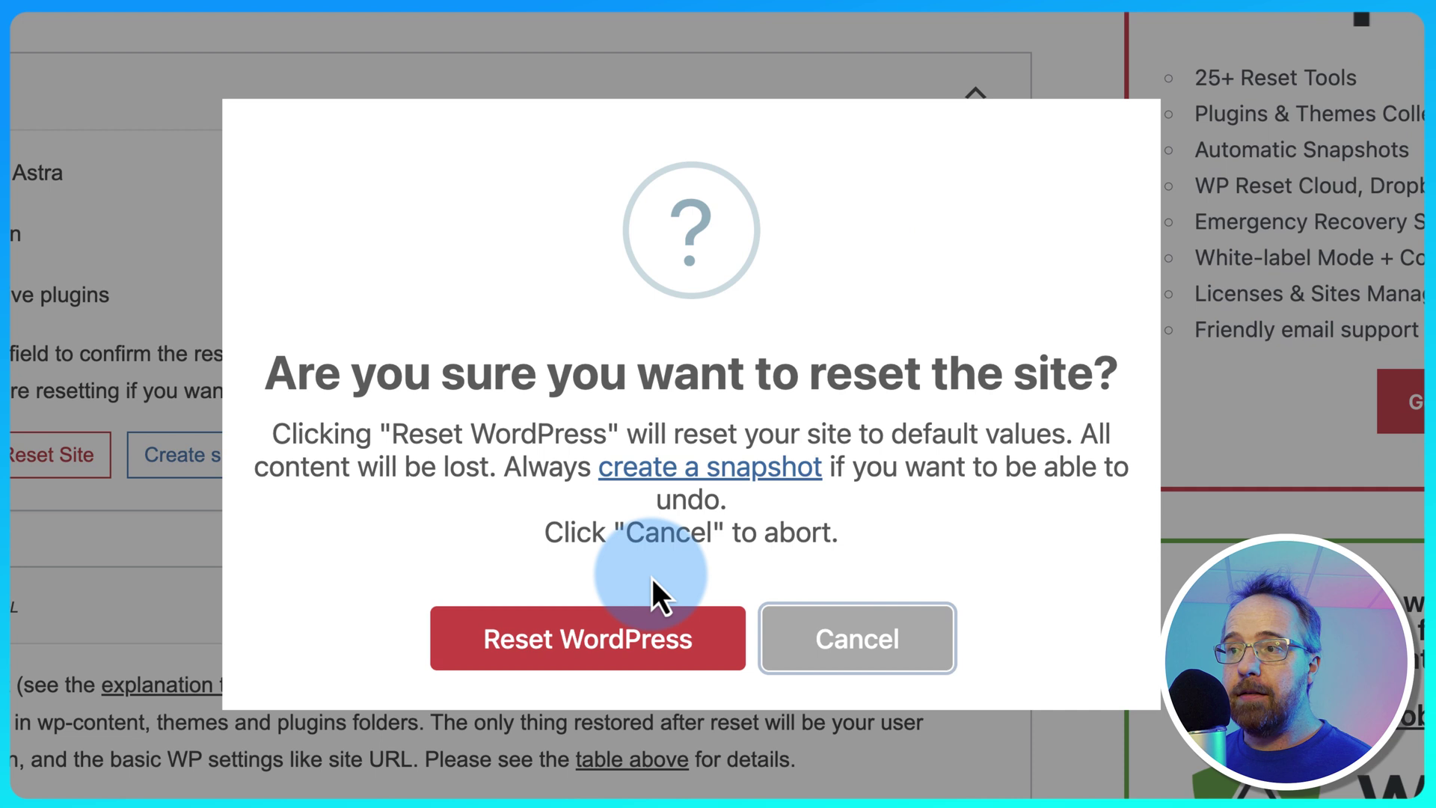
pyautogui.click(617, 657)
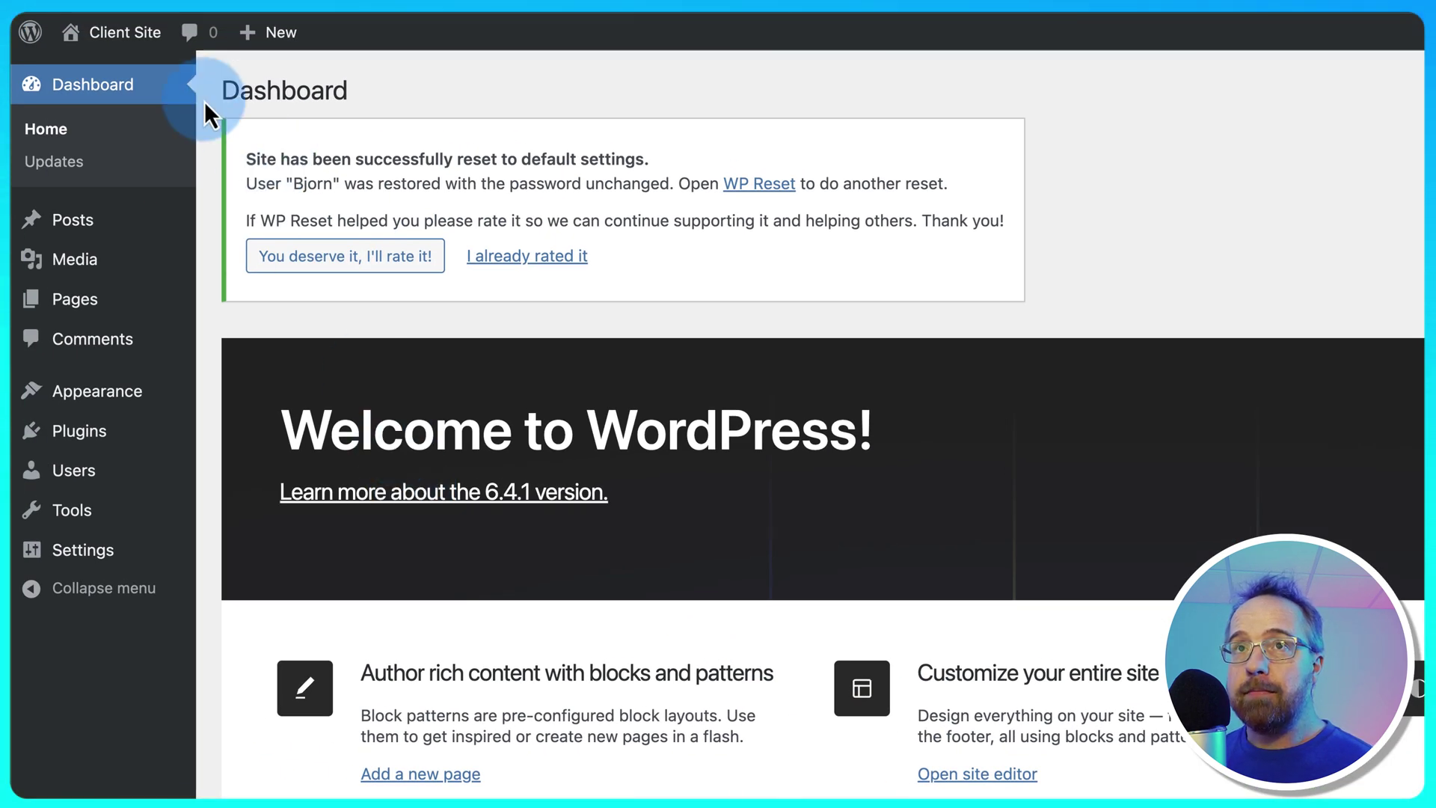
# Visit the reset front page, then confirm the empty media library, default pages and Twenty Twenty-Four theme
pyautogui.moveTo(133, 50)
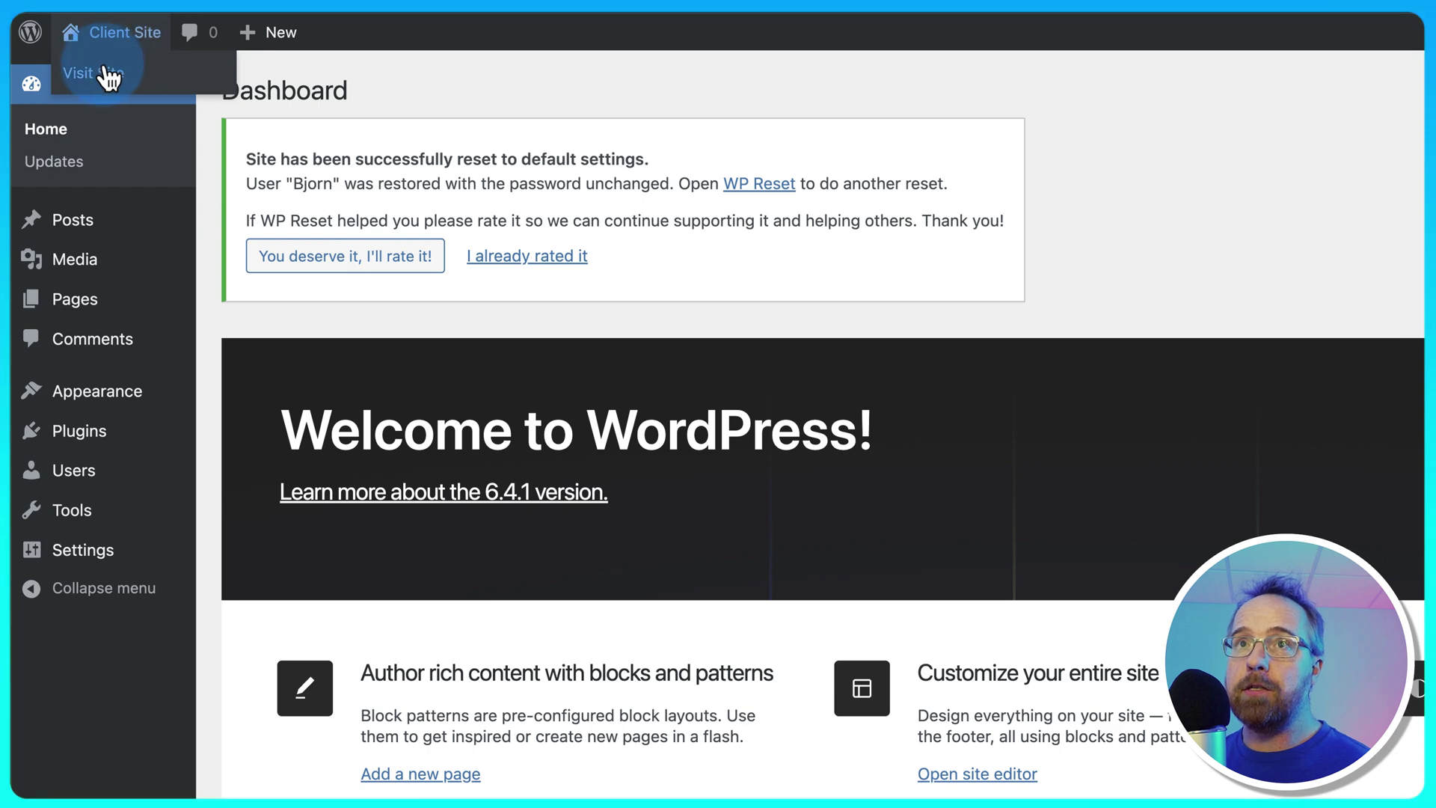
pyautogui.click(108, 74)
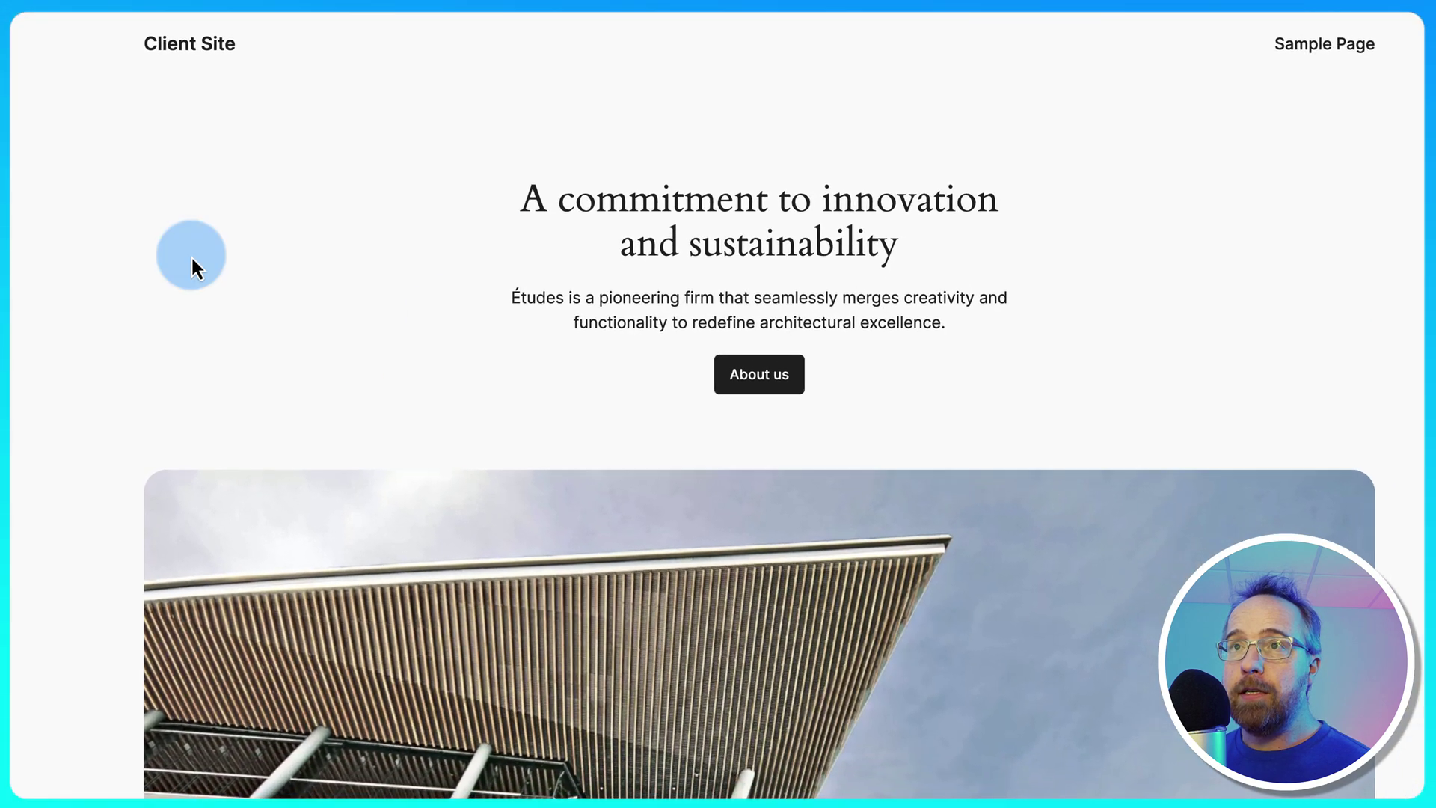
pyautogui.scroll(-5, 473, 329)
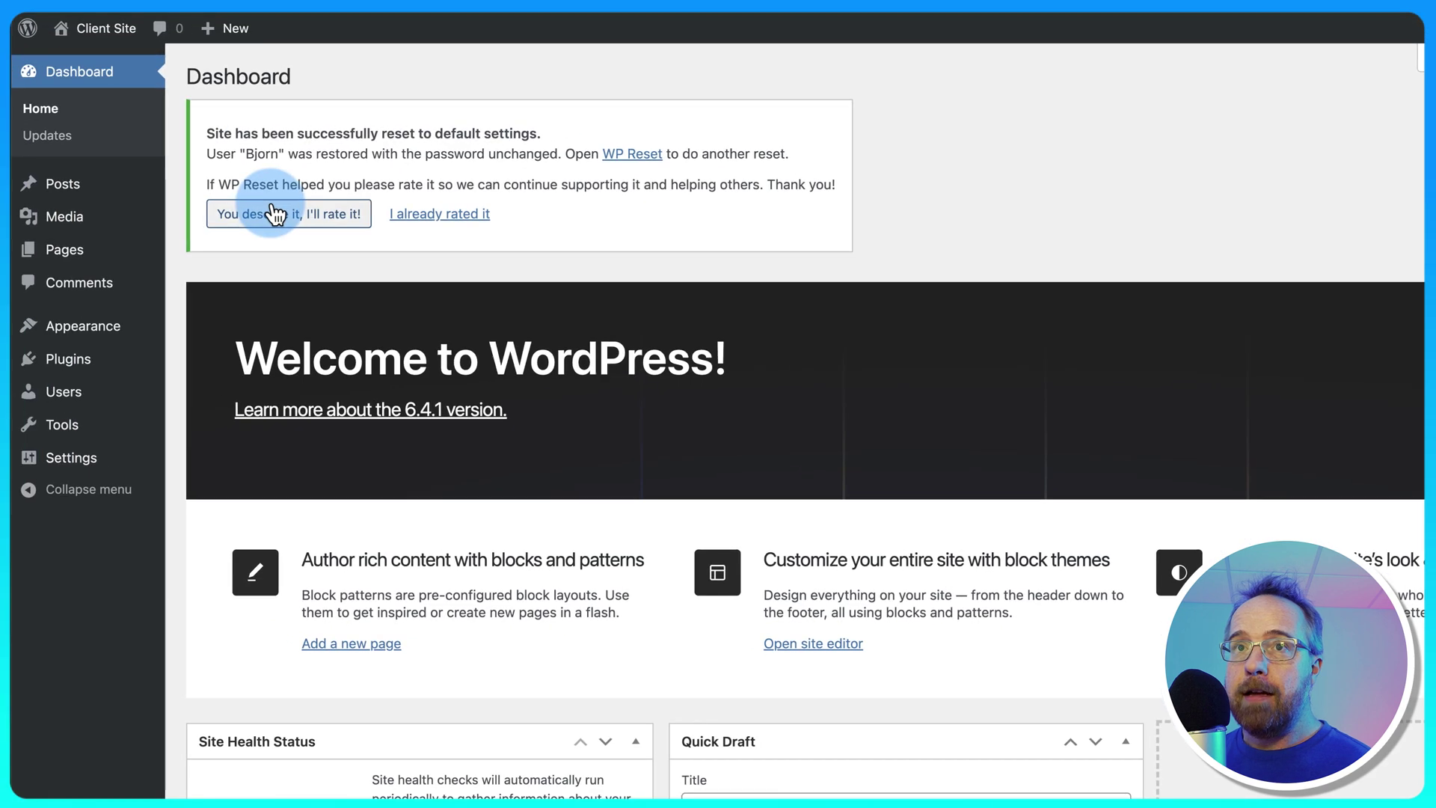
pyautogui.moveTo(125, 227)
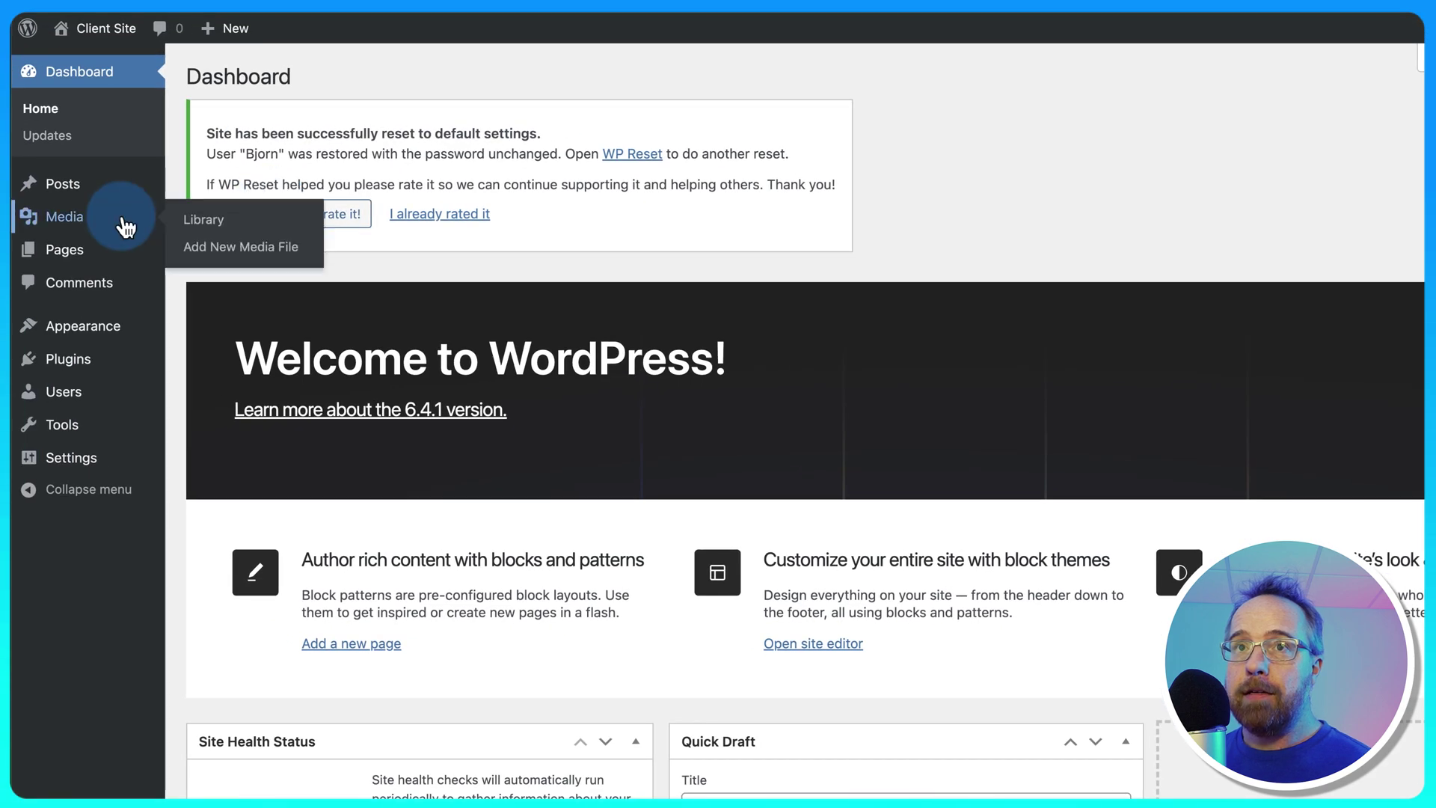
pyautogui.click(68, 216)
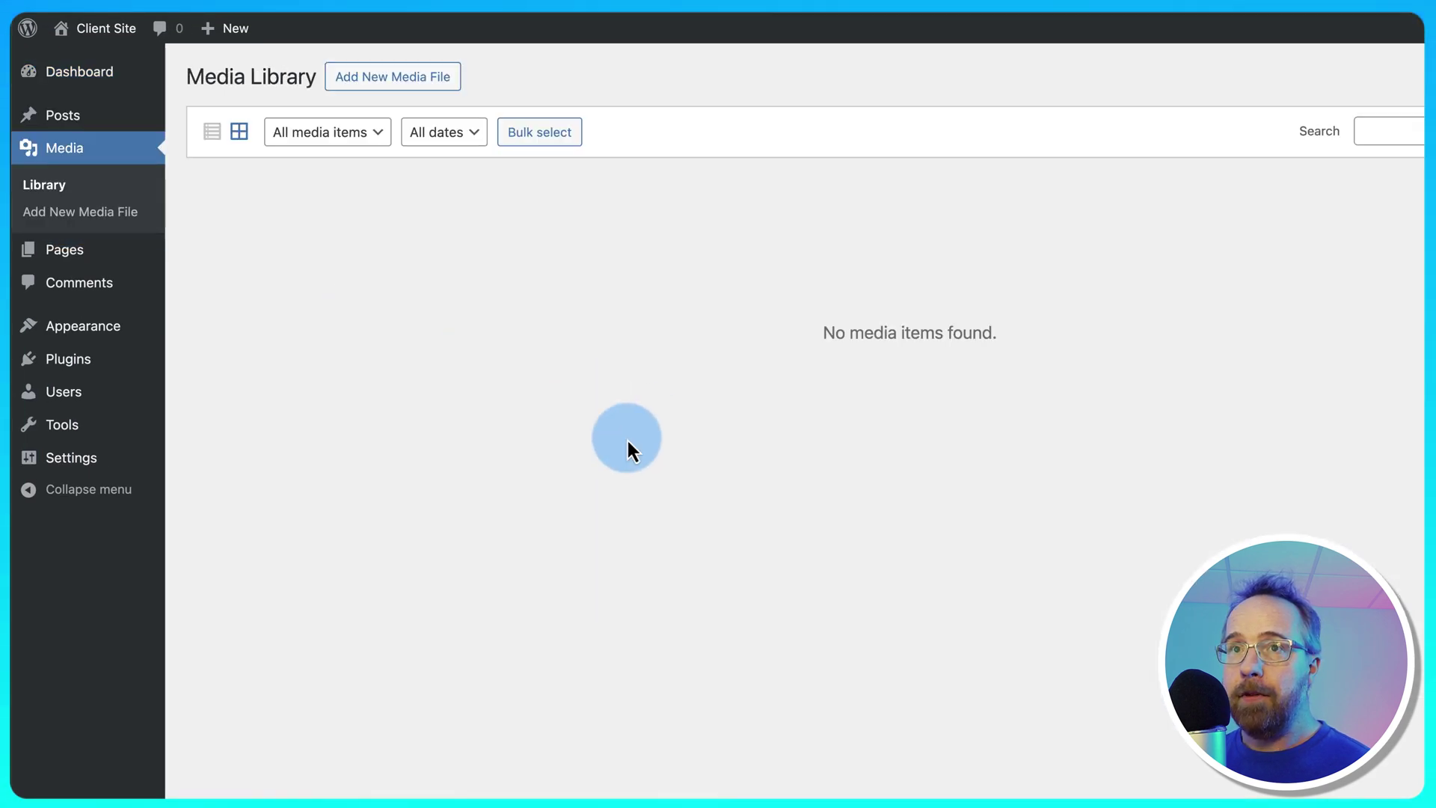
pyautogui.click(30, 254)
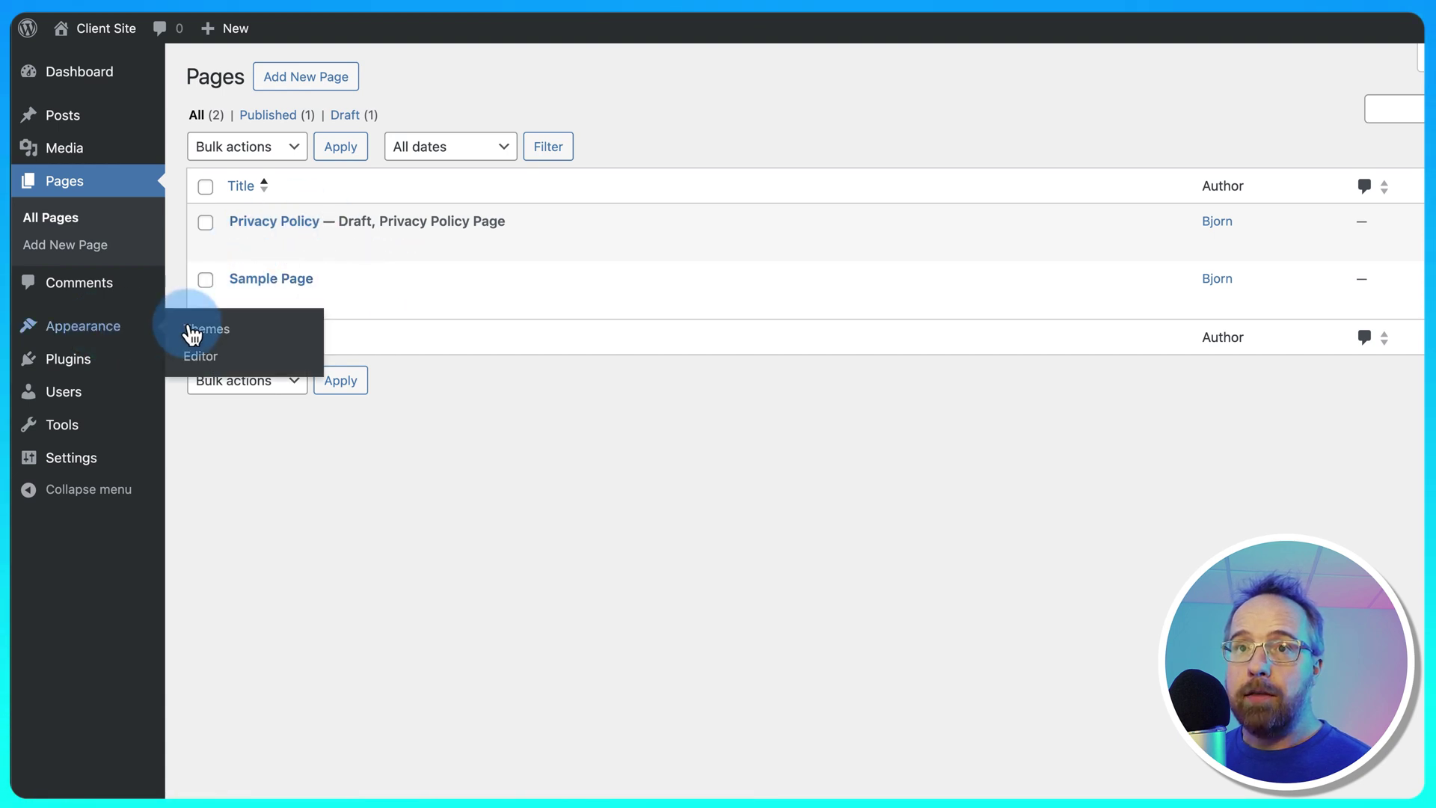
pyautogui.click(193, 335)
pyautogui.moveTo(651, 288)
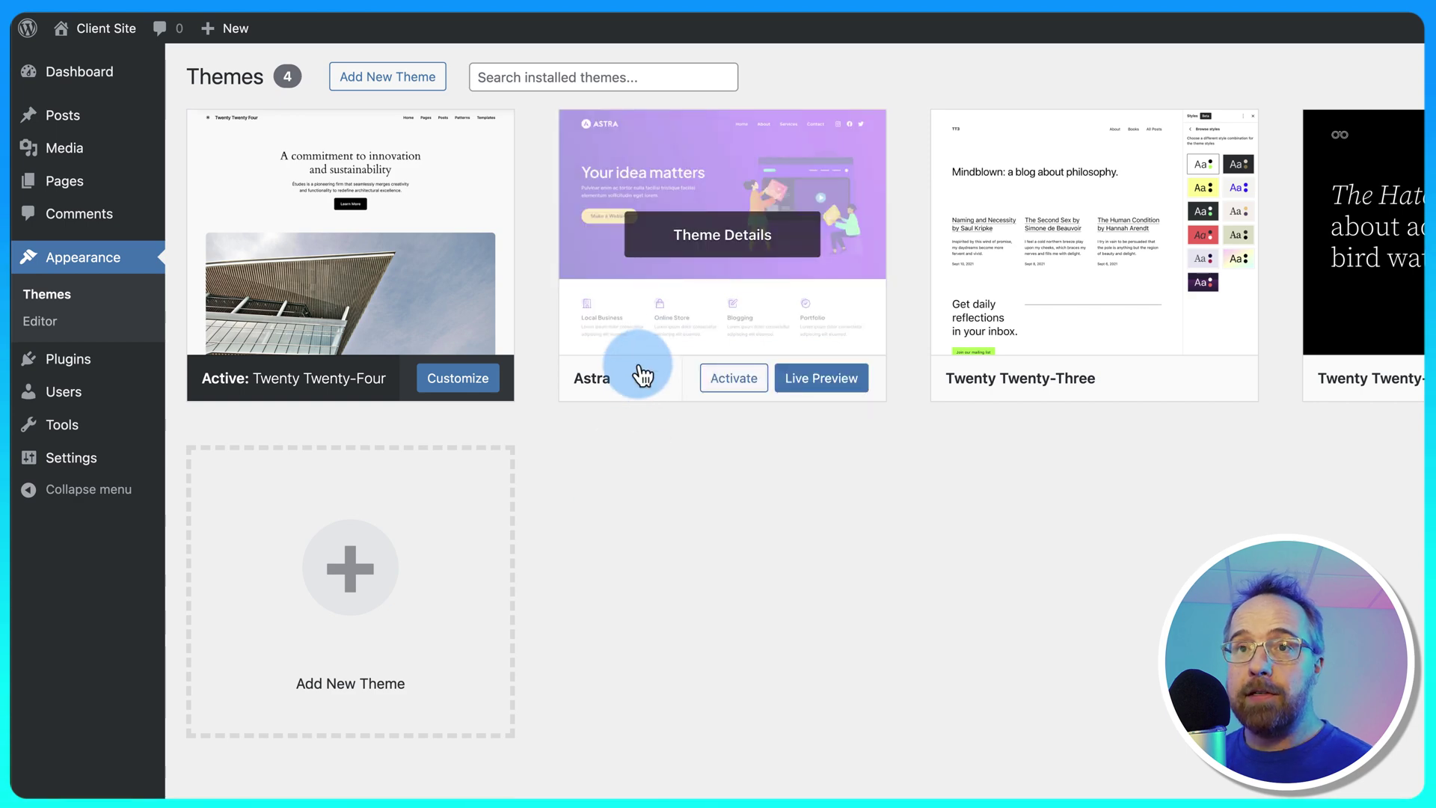
# Review the installed plugins, where WP Reset is the only active one
pyautogui.click(90, 362)
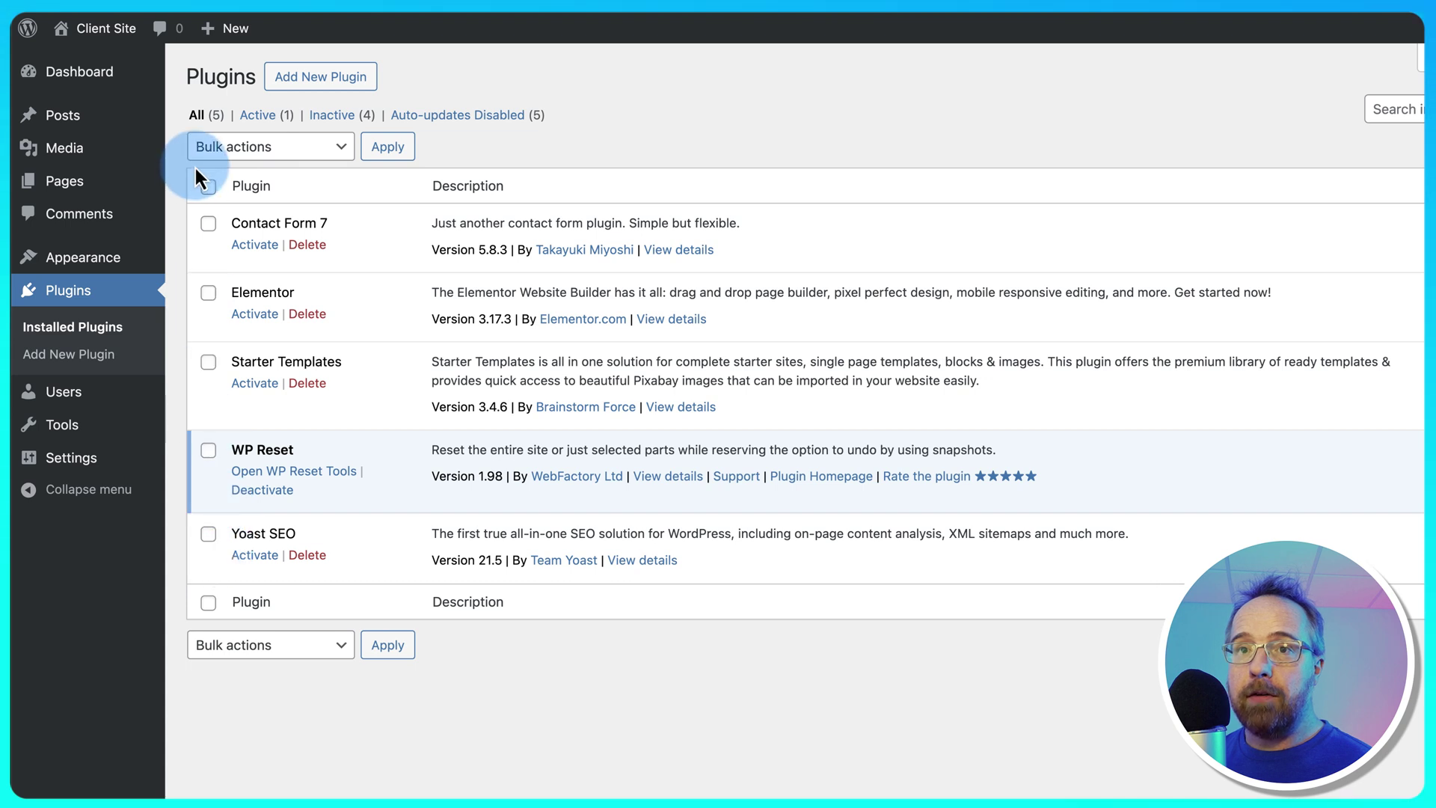
pyautogui.moveTo(58, 435)
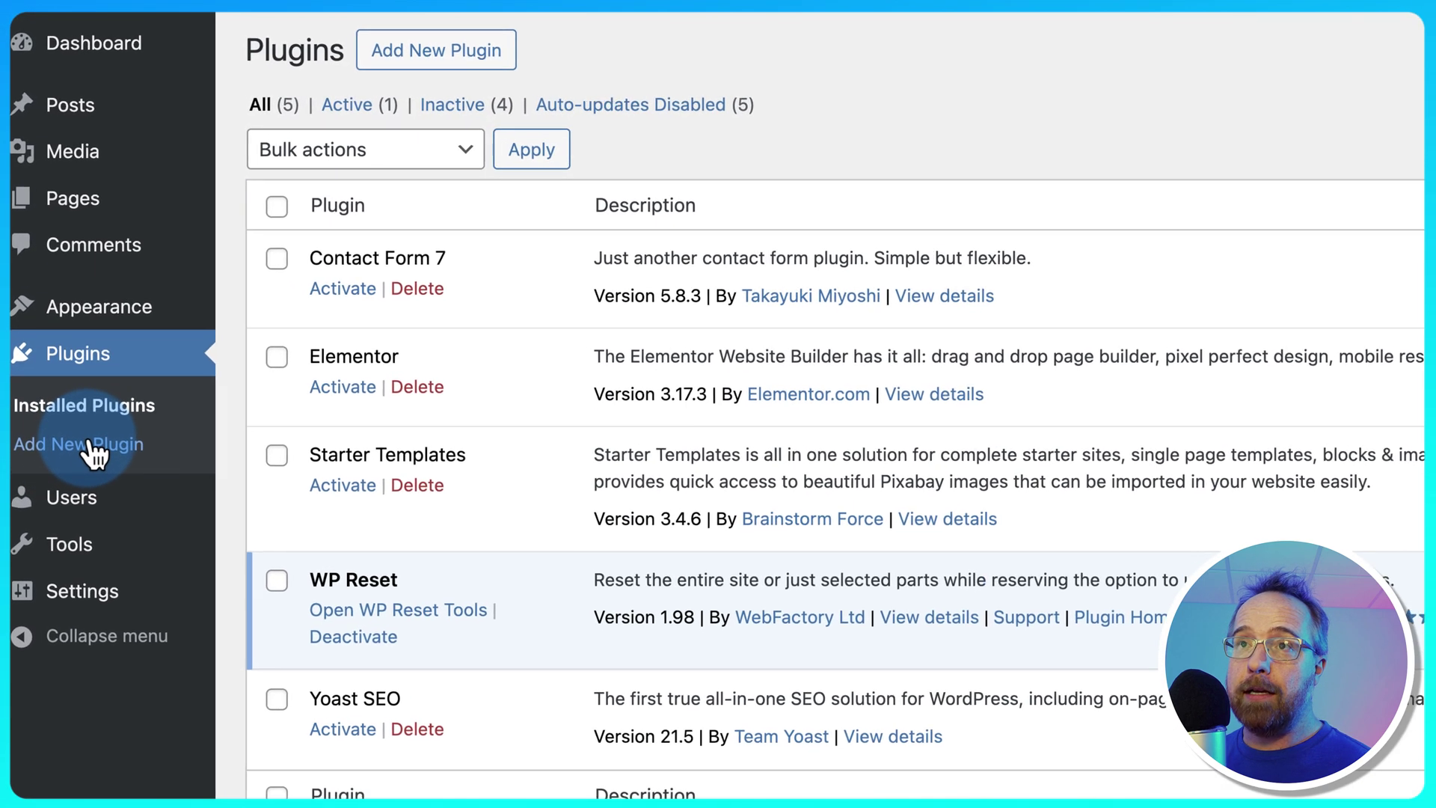
# Upload wp-reset-pro-v613.zip to replace WP Reset 1.98 with WP Reset PRO 6.13
pyautogui.click(75, 356)
pyautogui.click(500, 57)
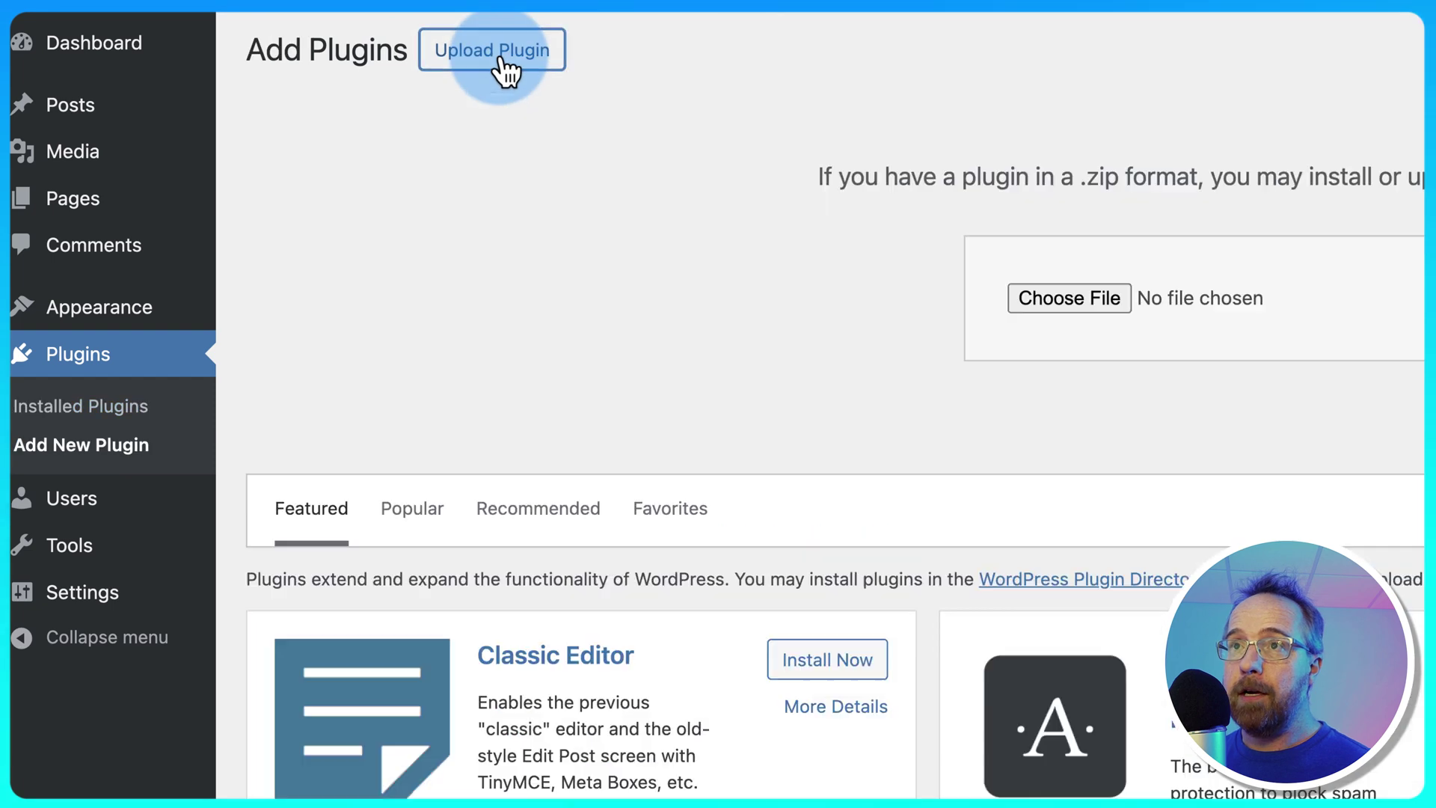
pyautogui.click(1040, 297)
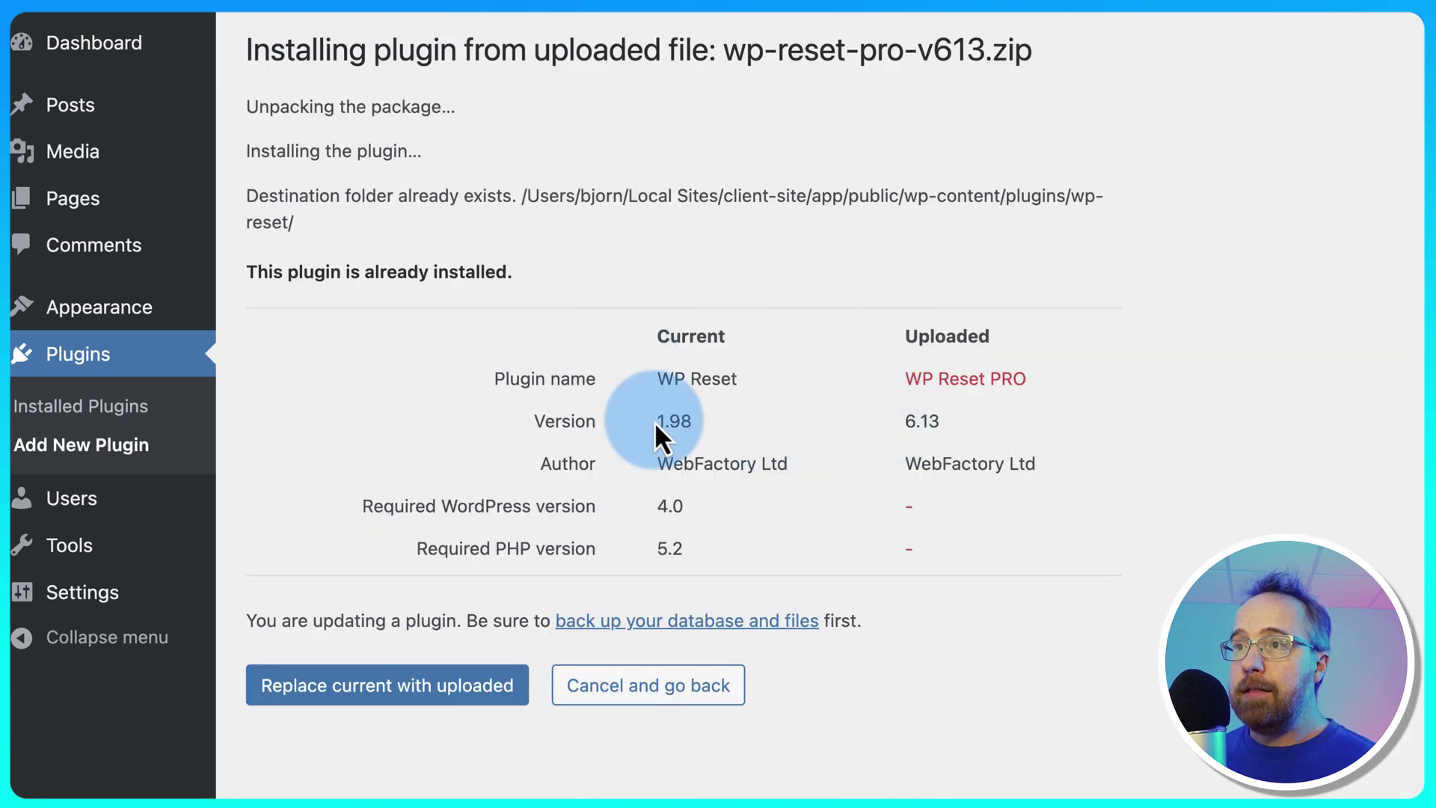
pyautogui.moveTo(899, 375); pyautogui.dragTo(1082, 378)
pyautogui.click(434, 692)
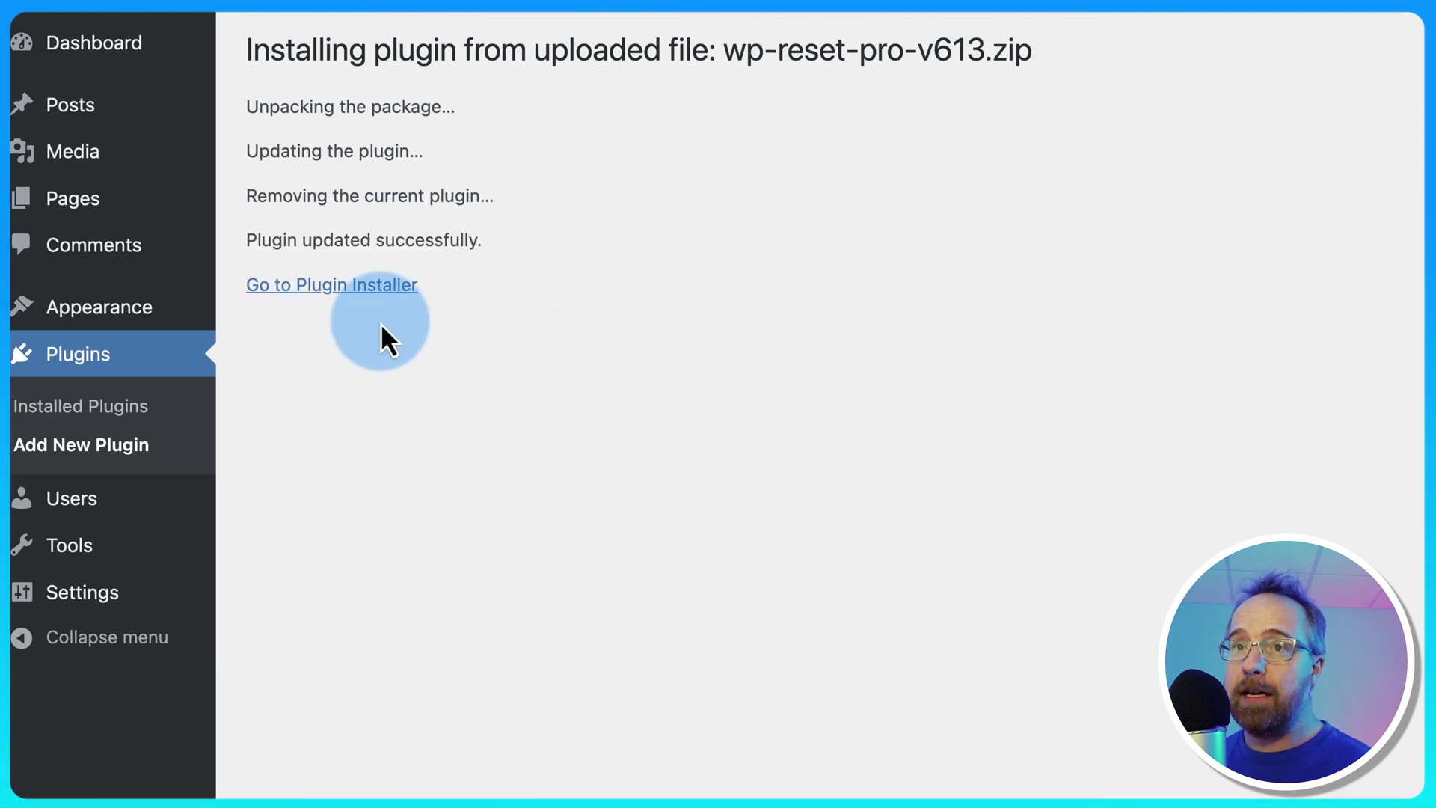
# Paste the license key into WP Reset's License tab and save and activate it
pyautogui.scroll(-3, 150, 439)
pyautogui.moveTo(79, 419)
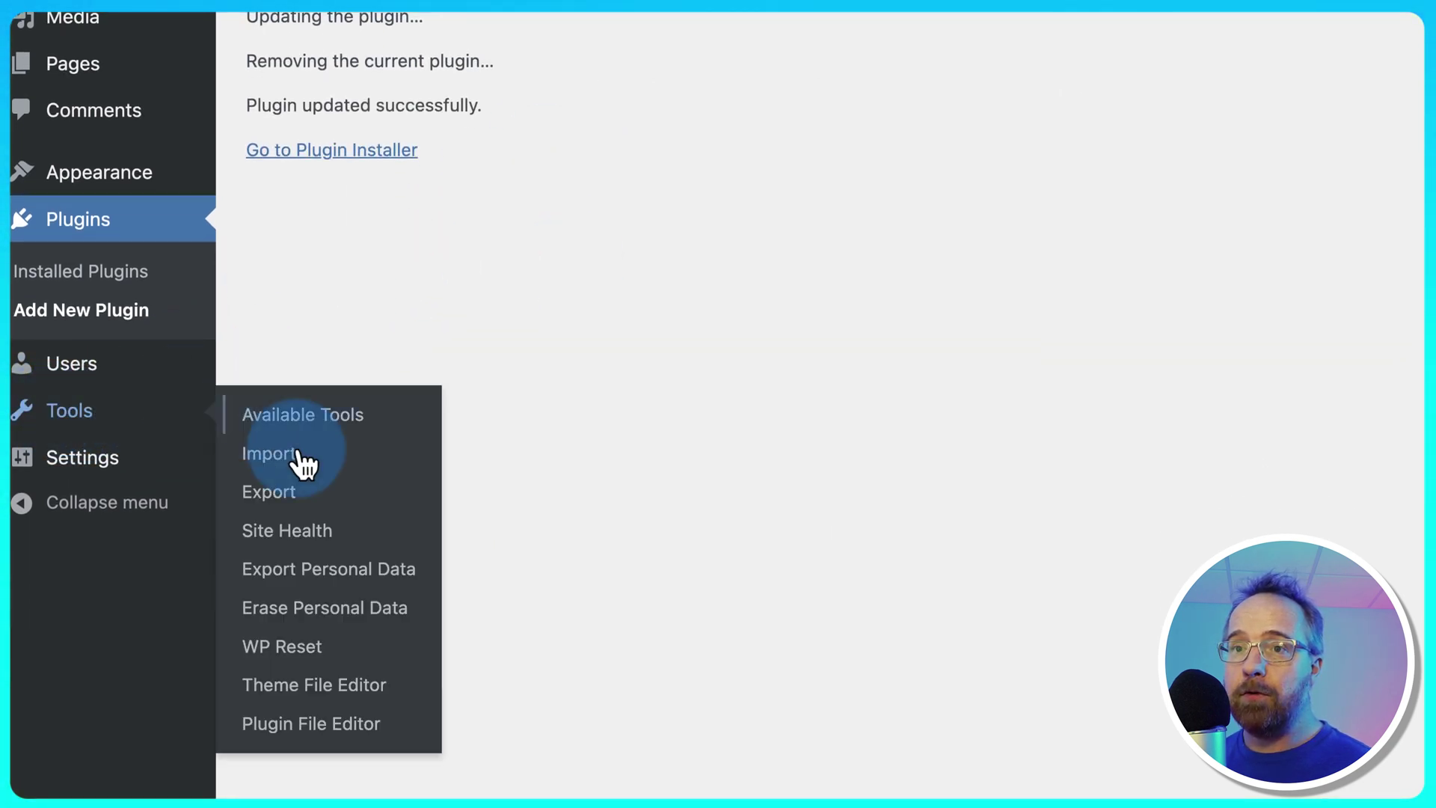
pyautogui.click(298, 647)
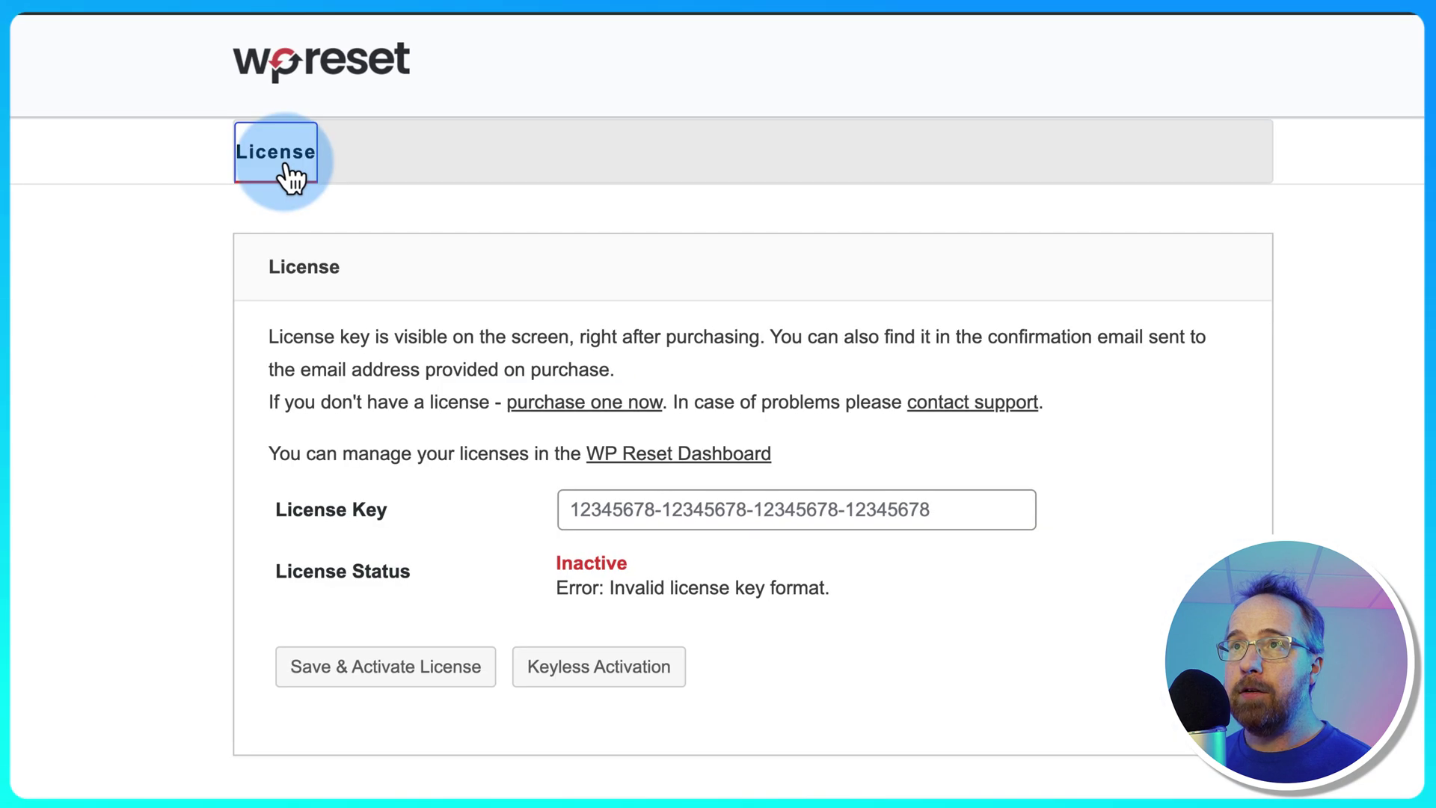
pyautogui.click(287, 167)
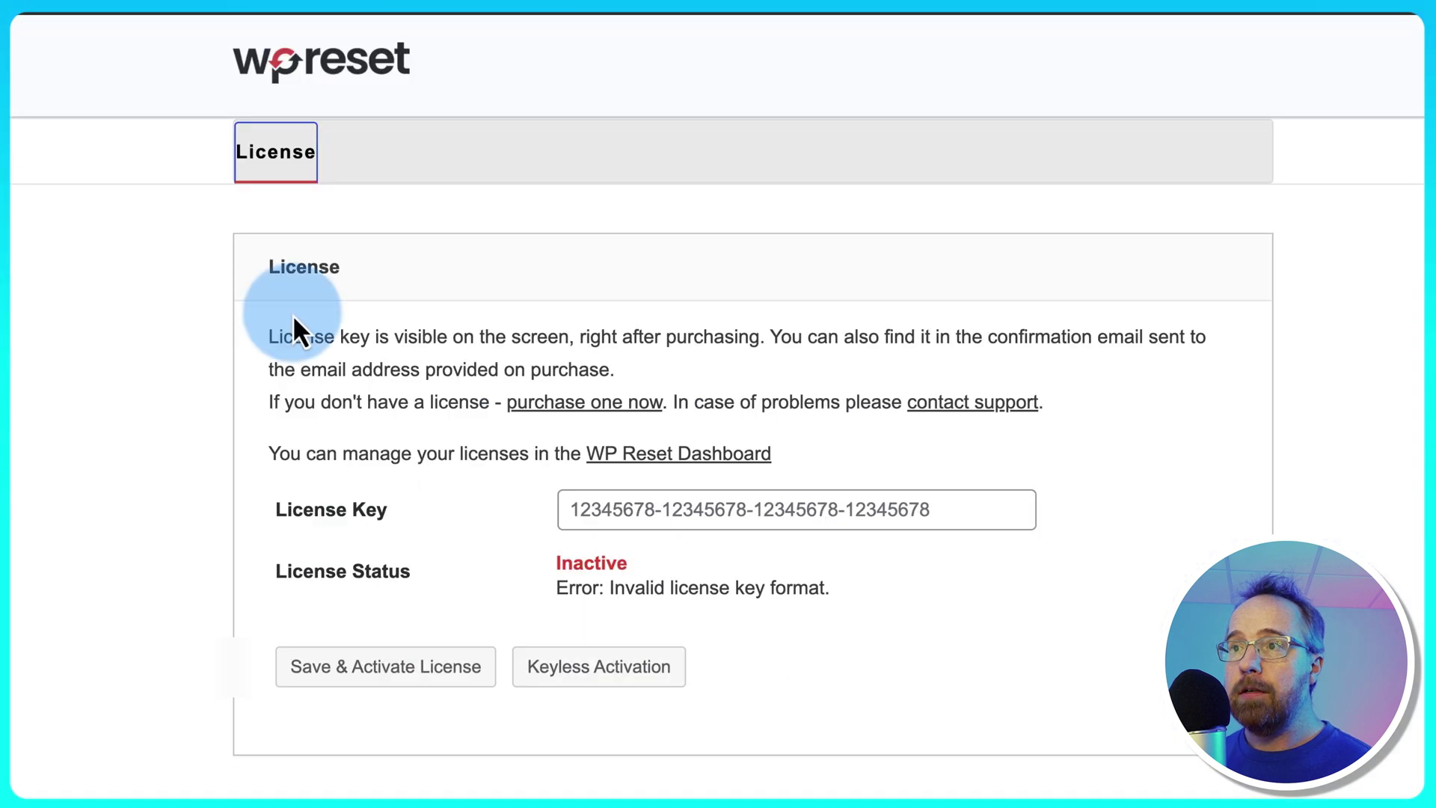
pyautogui.click(609, 506)
pyautogui.hotkey('ctrl', 'v')
pyautogui.click(442, 677)
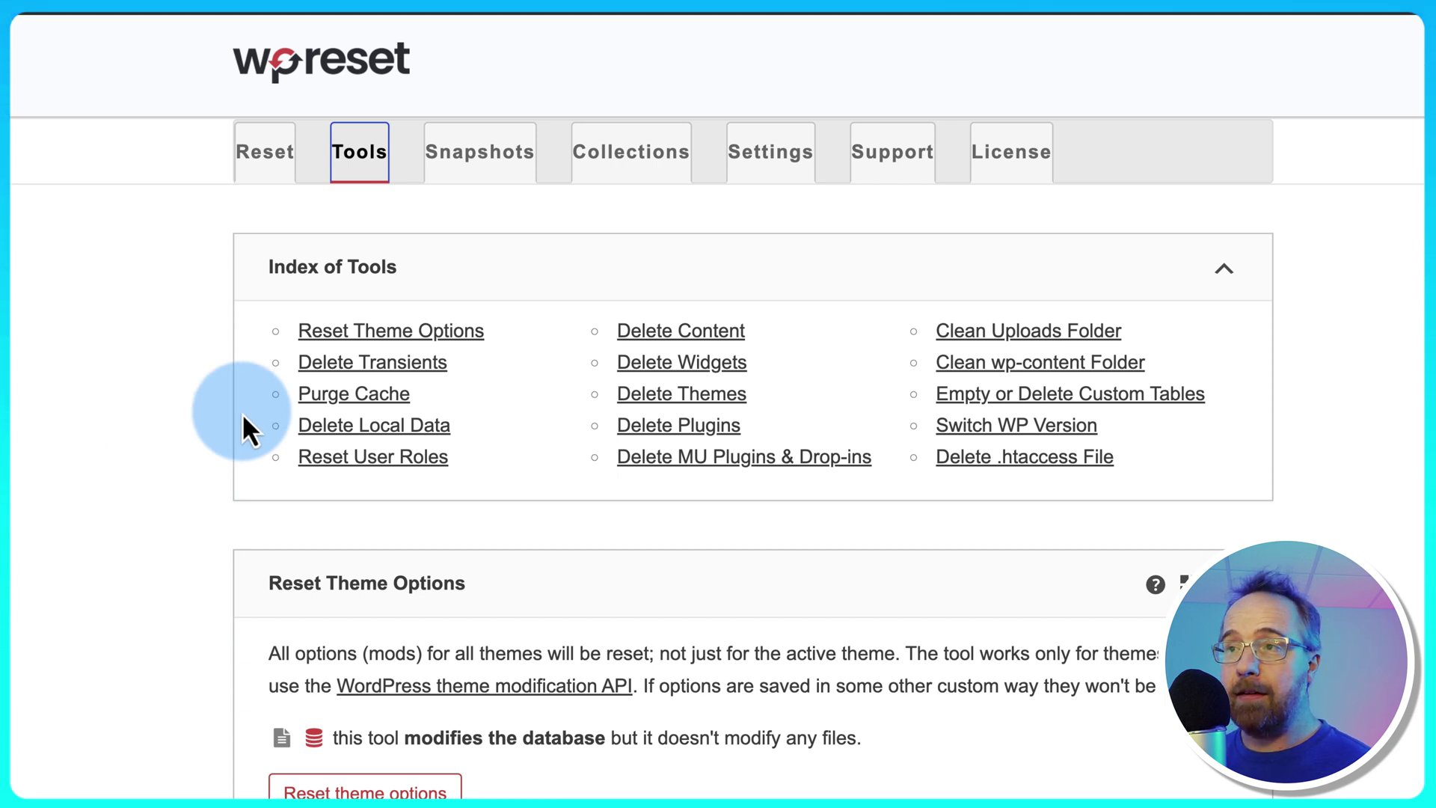
# Review the reset data explanation table, then return to the tools index
pyautogui.scroll(-1, 165, 393)
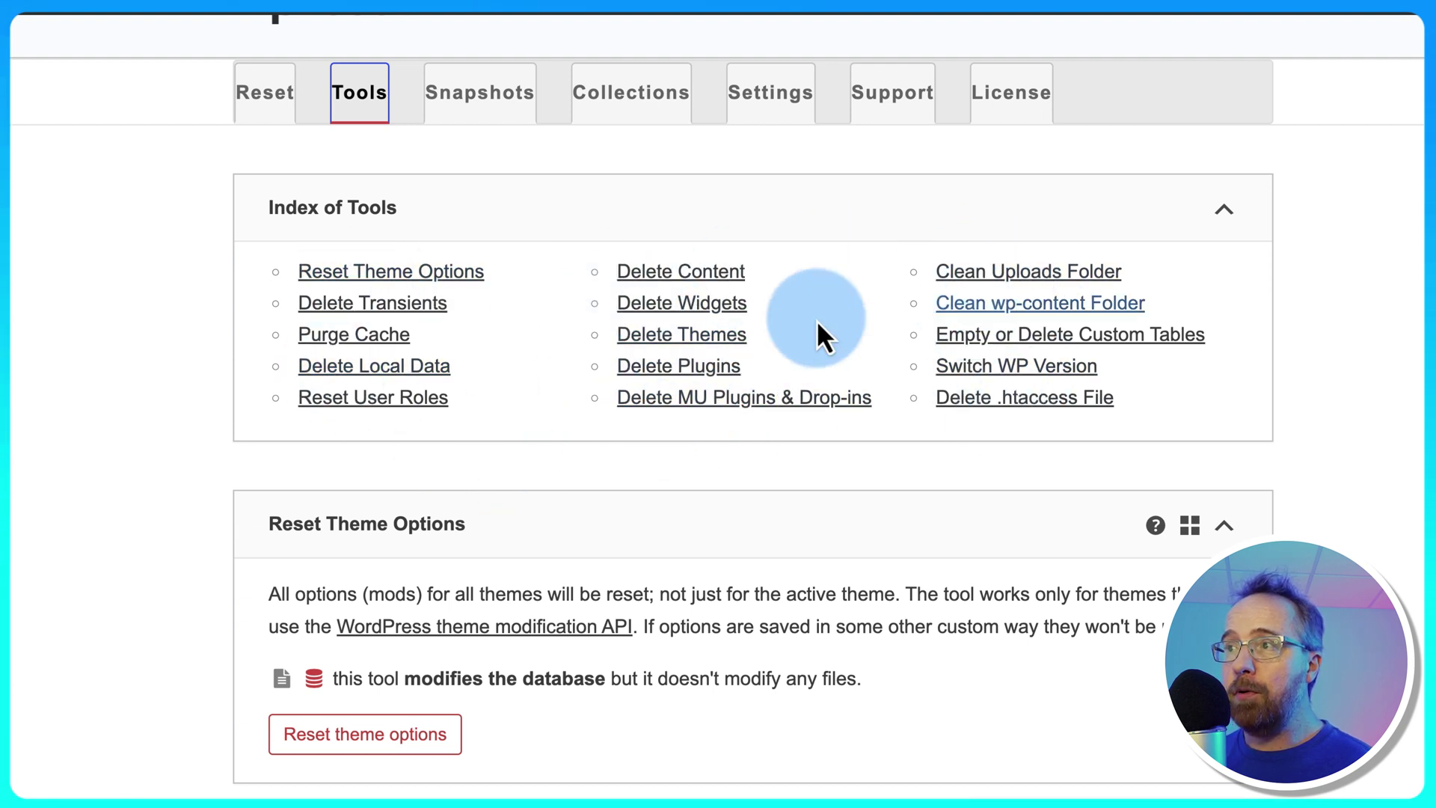
pyautogui.click(264, 95)
pyautogui.scroll(-2, 494, 419)
pyautogui.scroll(2, 496, 447)
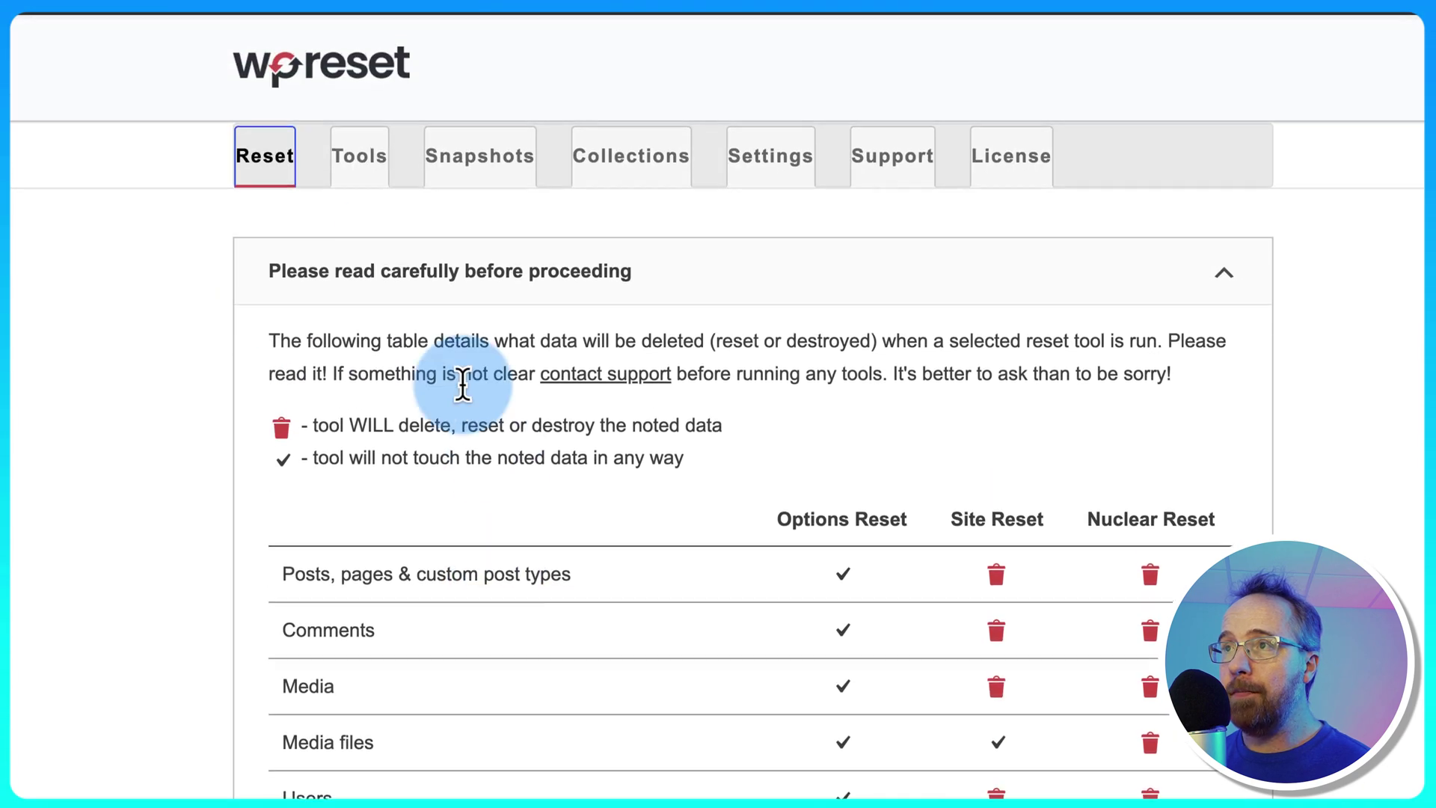
pyautogui.click(360, 157)
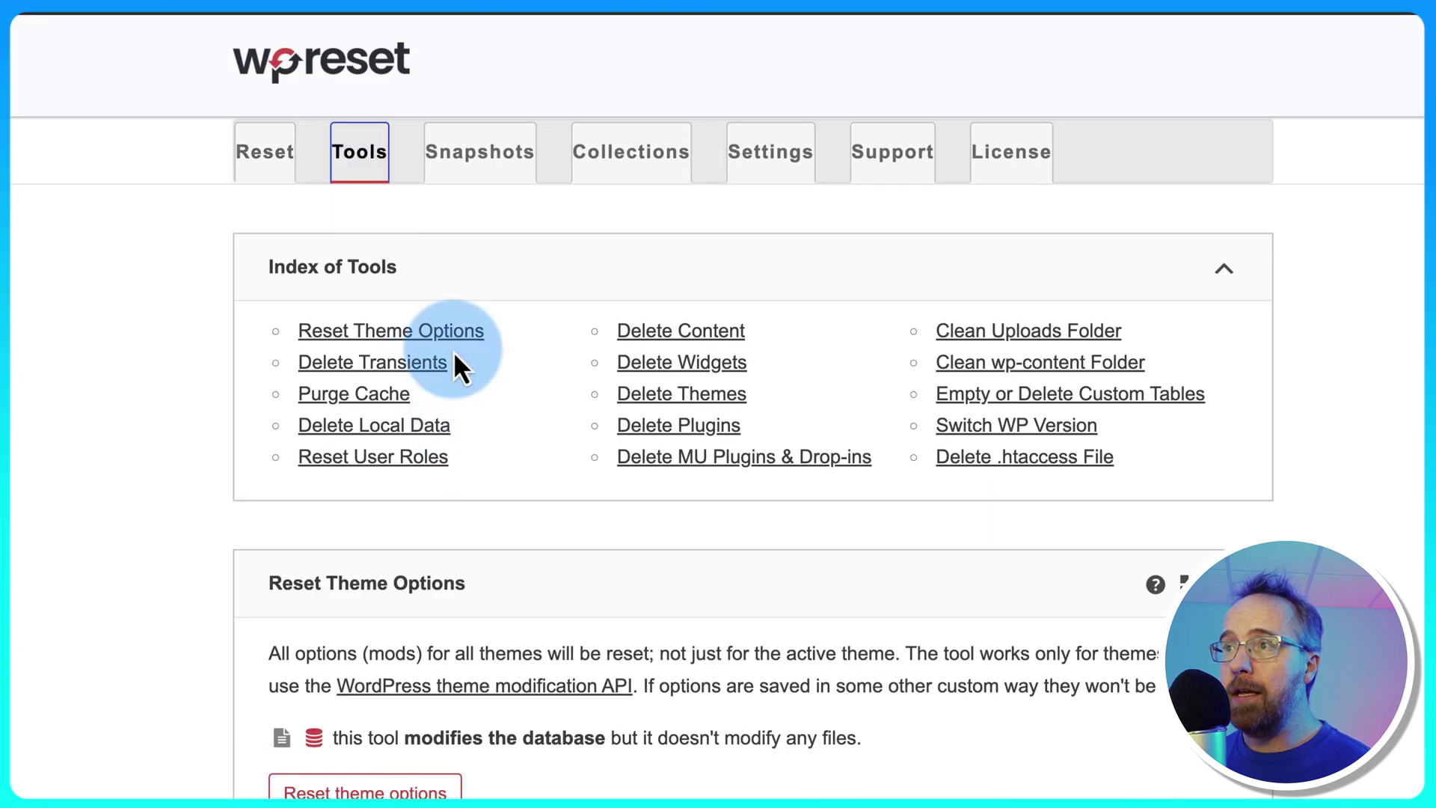
# Inspect the 'Before resetting the site' snapshot's options and warning, then go to Collections
pyautogui.click(525, 152)
pyautogui.scroll(-1, 667, 437)
pyautogui.scroll(-2, 666, 437)
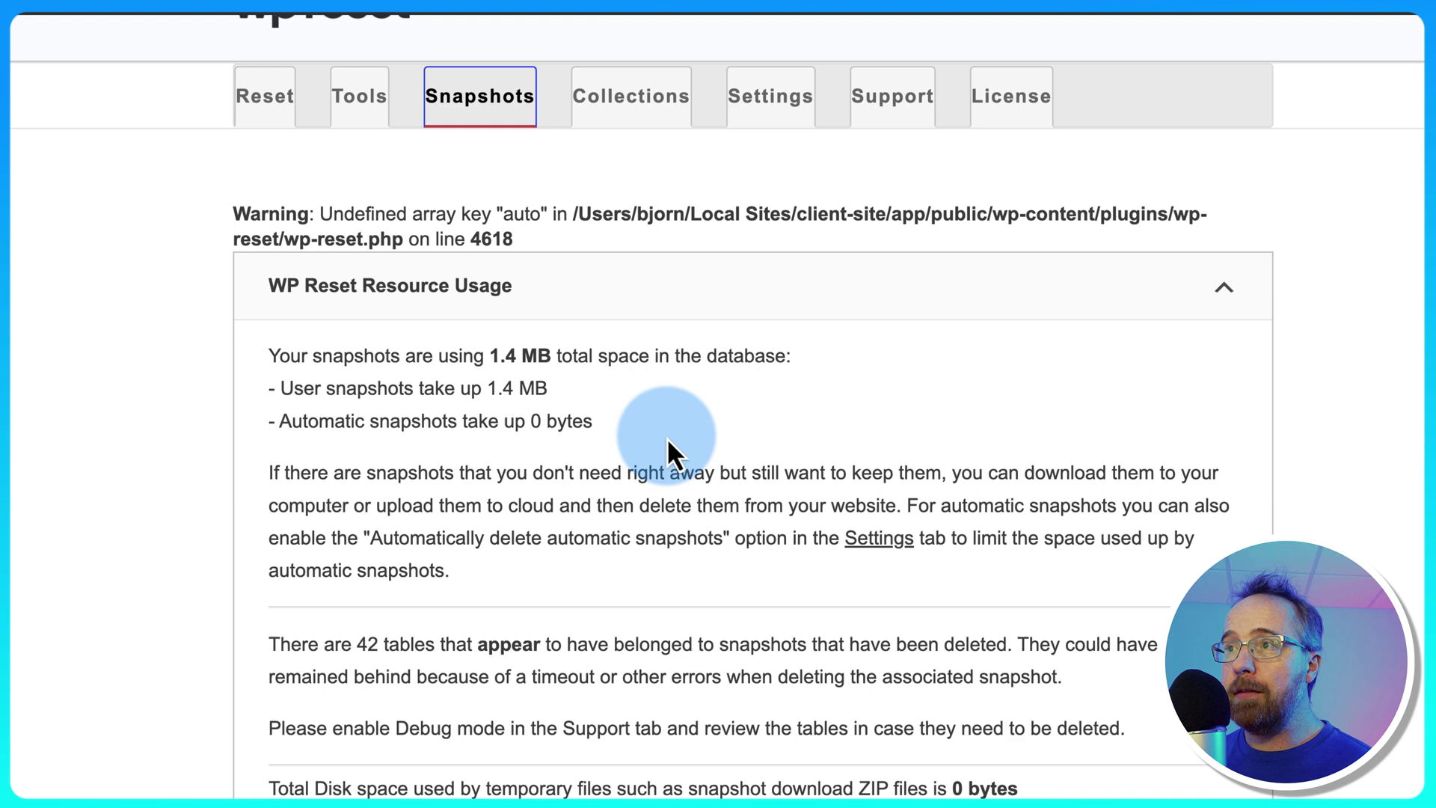
pyautogui.scroll(-10, 582, 193)
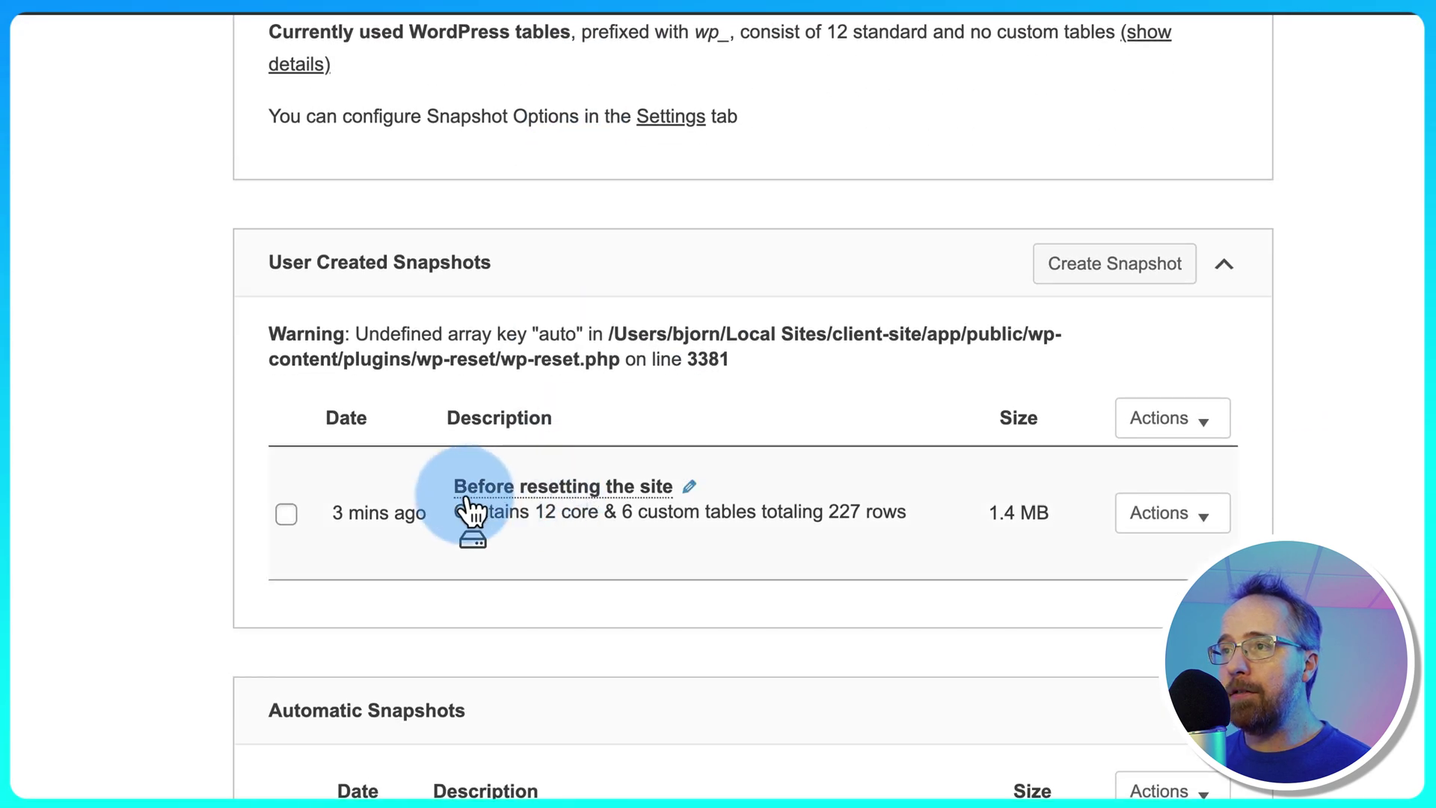
pyautogui.moveTo(441, 490); pyautogui.dragTo(761, 550)
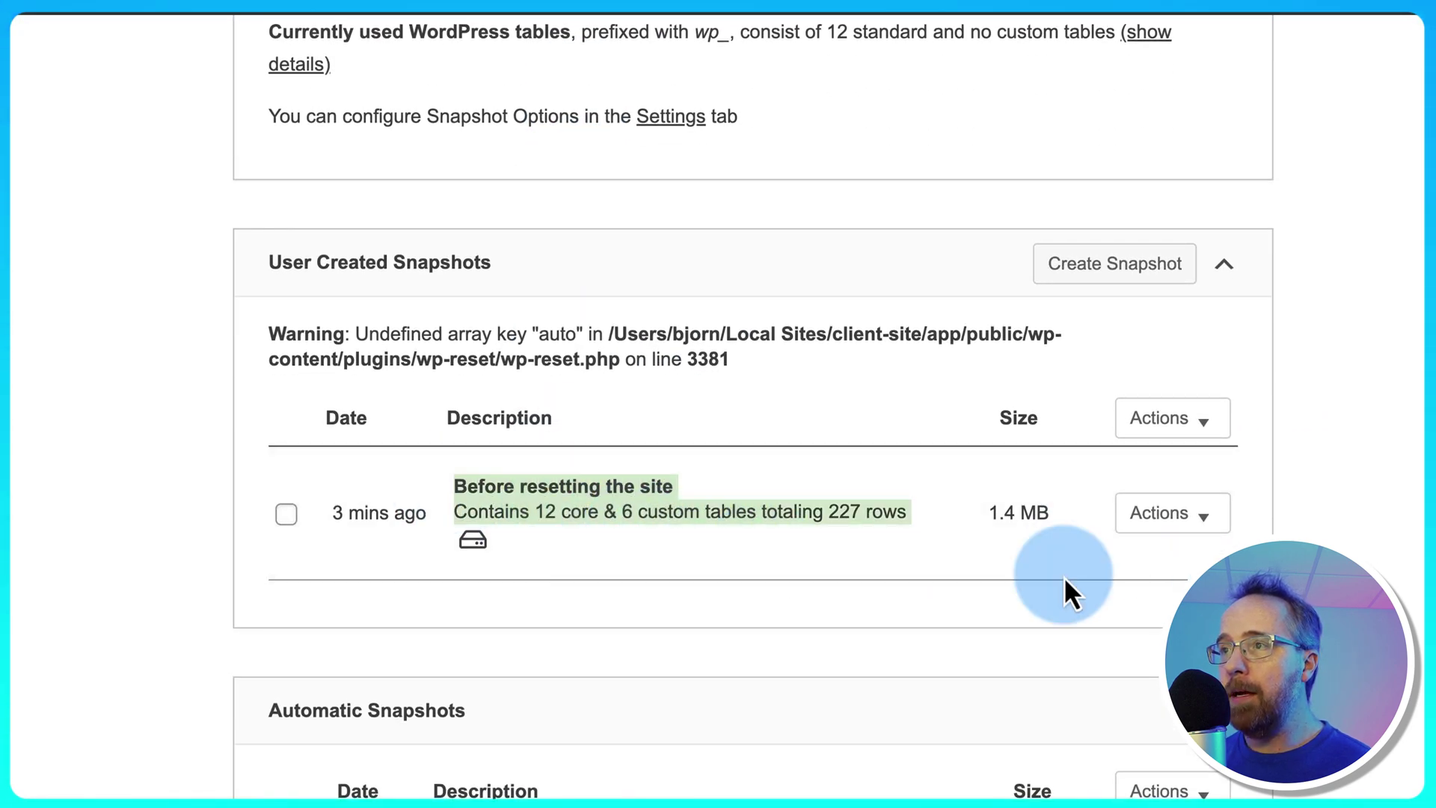
pyautogui.click(1197, 522)
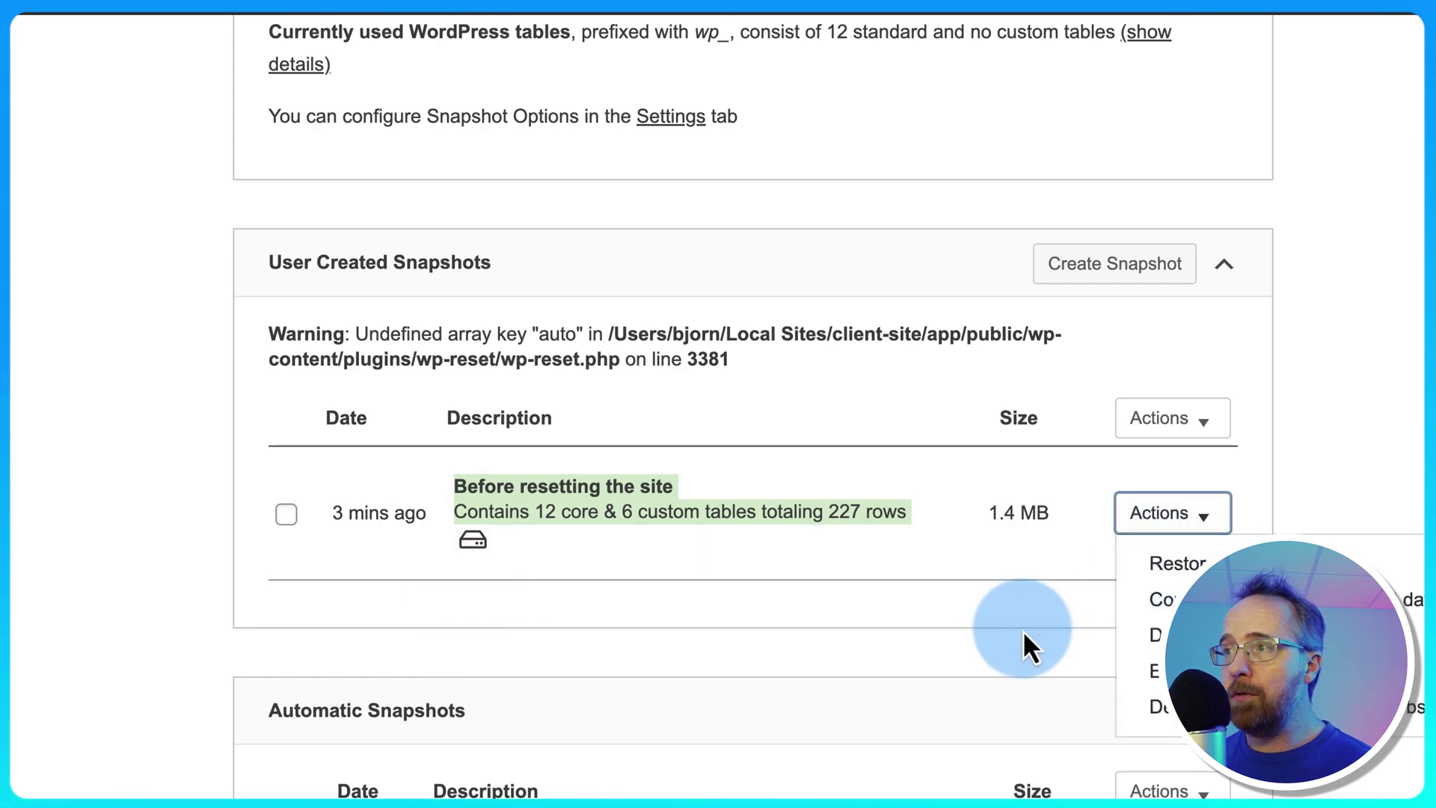
pyautogui.scroll(15, 1022, 630)
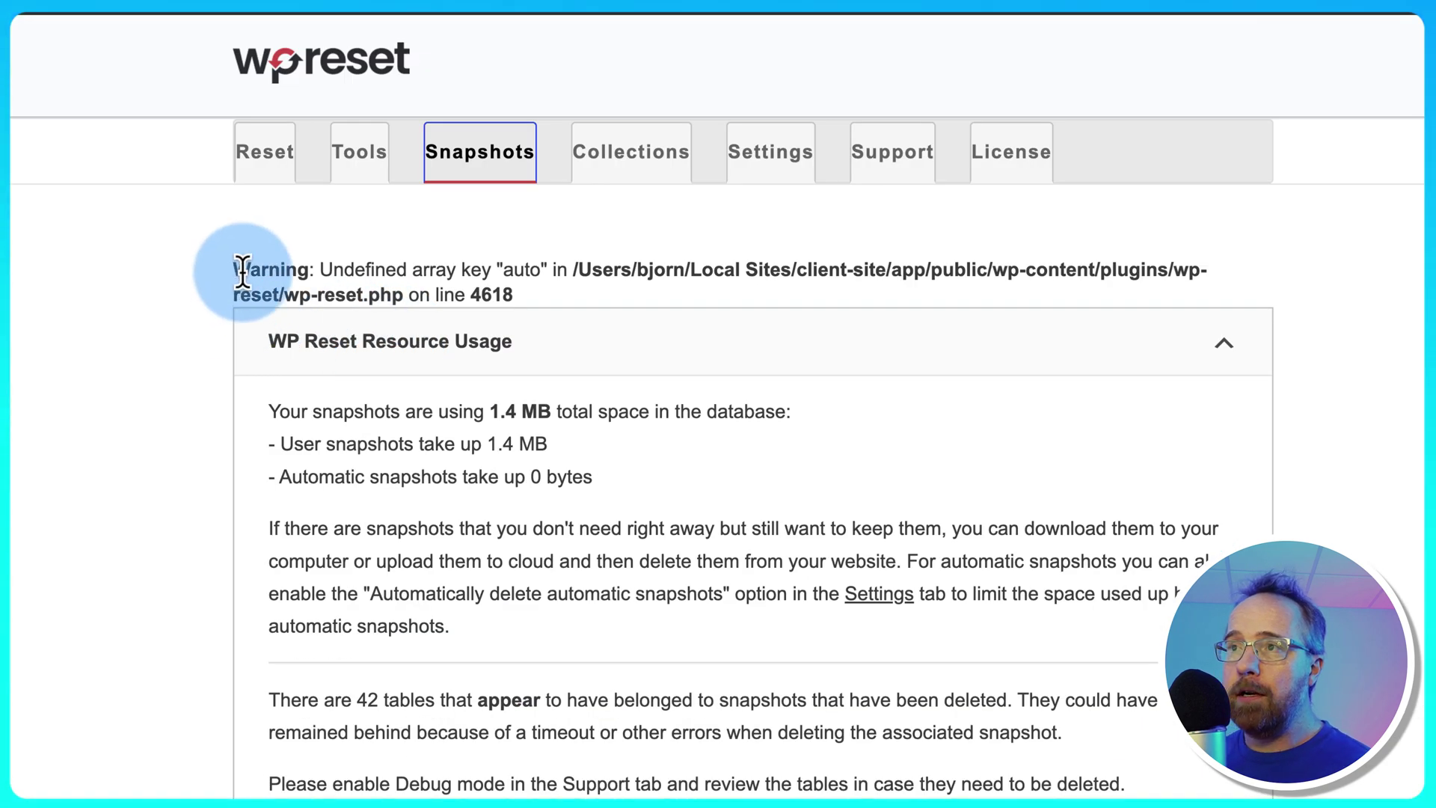
pyautogui.moveTo(240, 272); pyautogui.dragTo(523, 304)
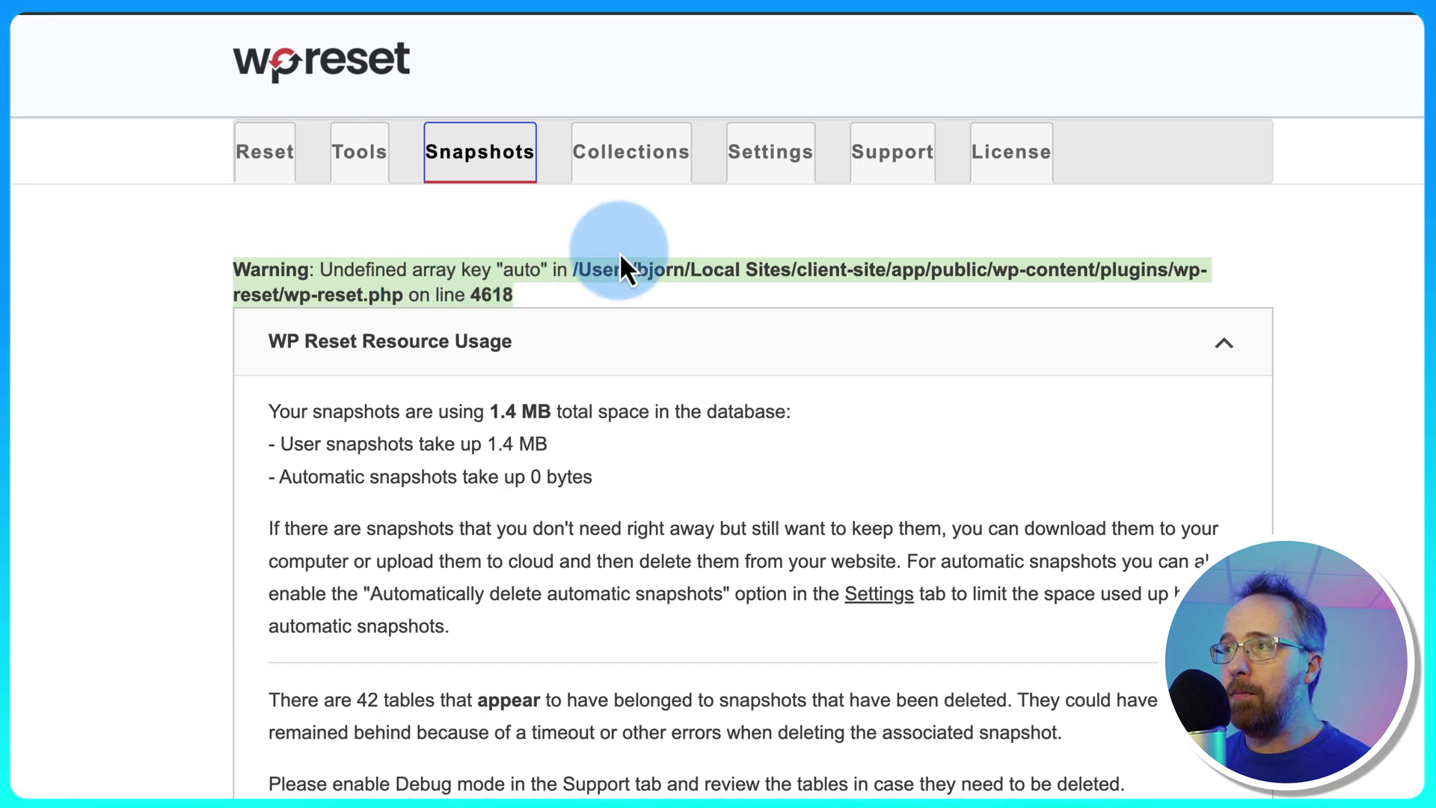
pyautogui.click(633, 165)
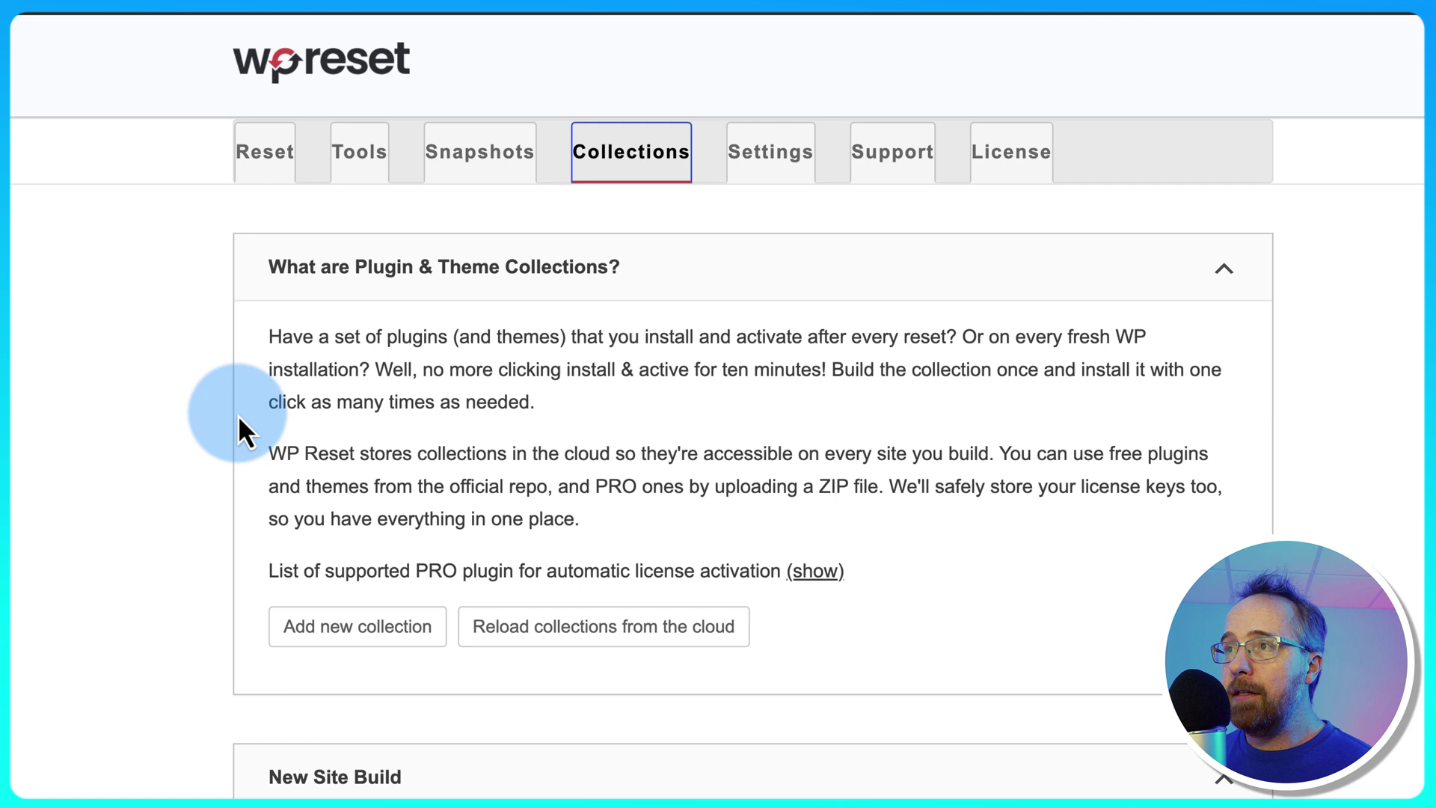
pyautogui.scroll(-5, 226, 424)
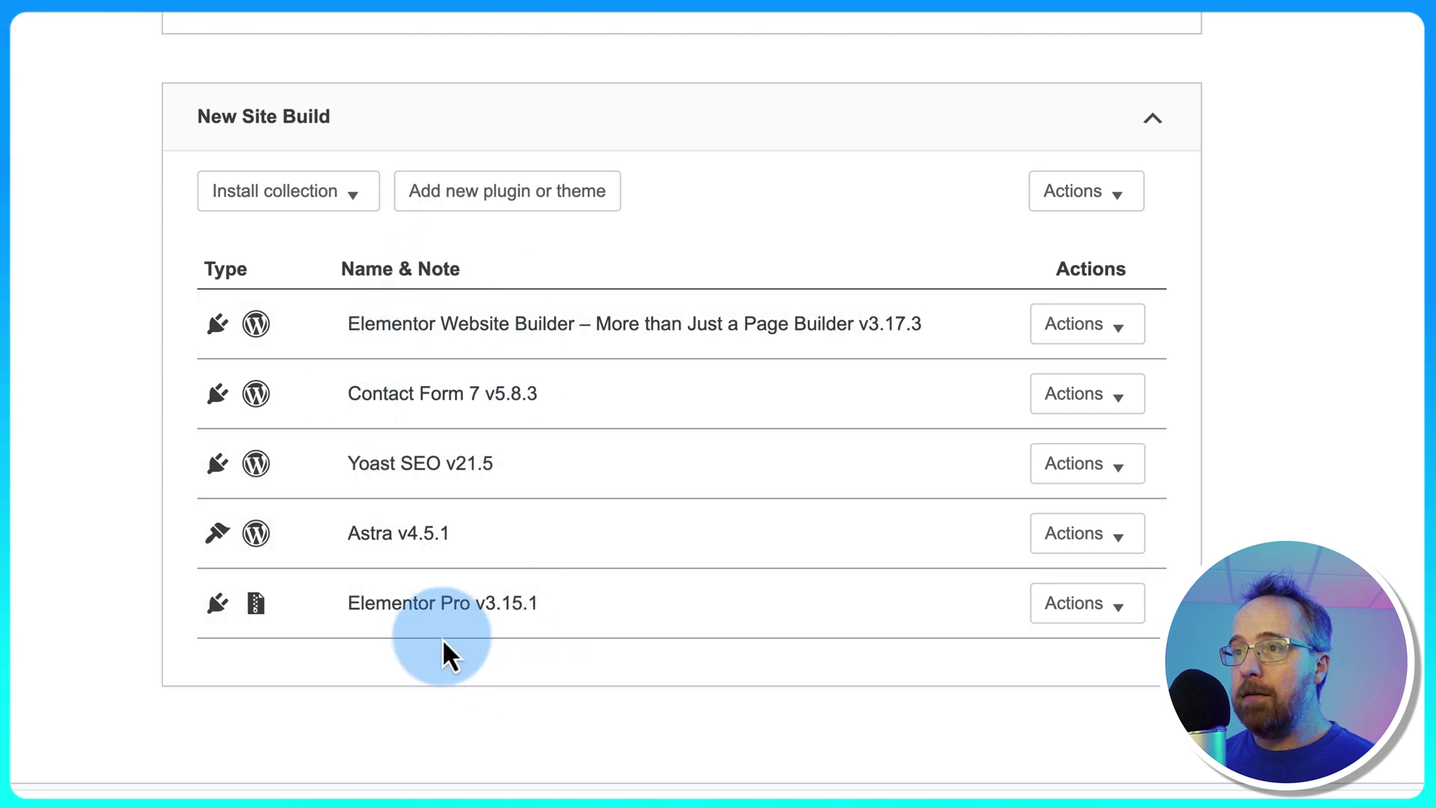
pyautogui.click(340, 196)
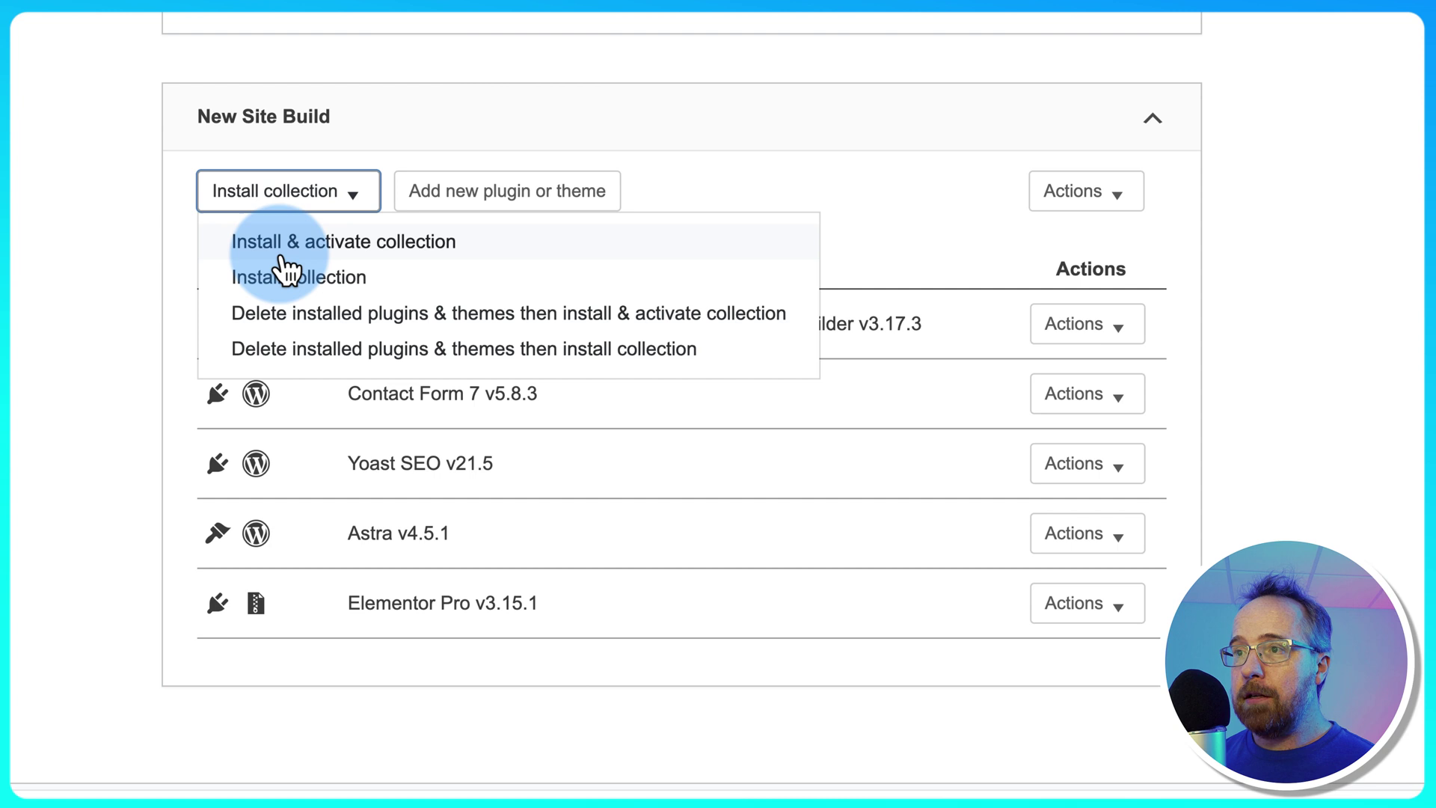
# Check the installed plugins, then go to WP Reset PRO's Tools tab
pyautogui.click(723, 402)
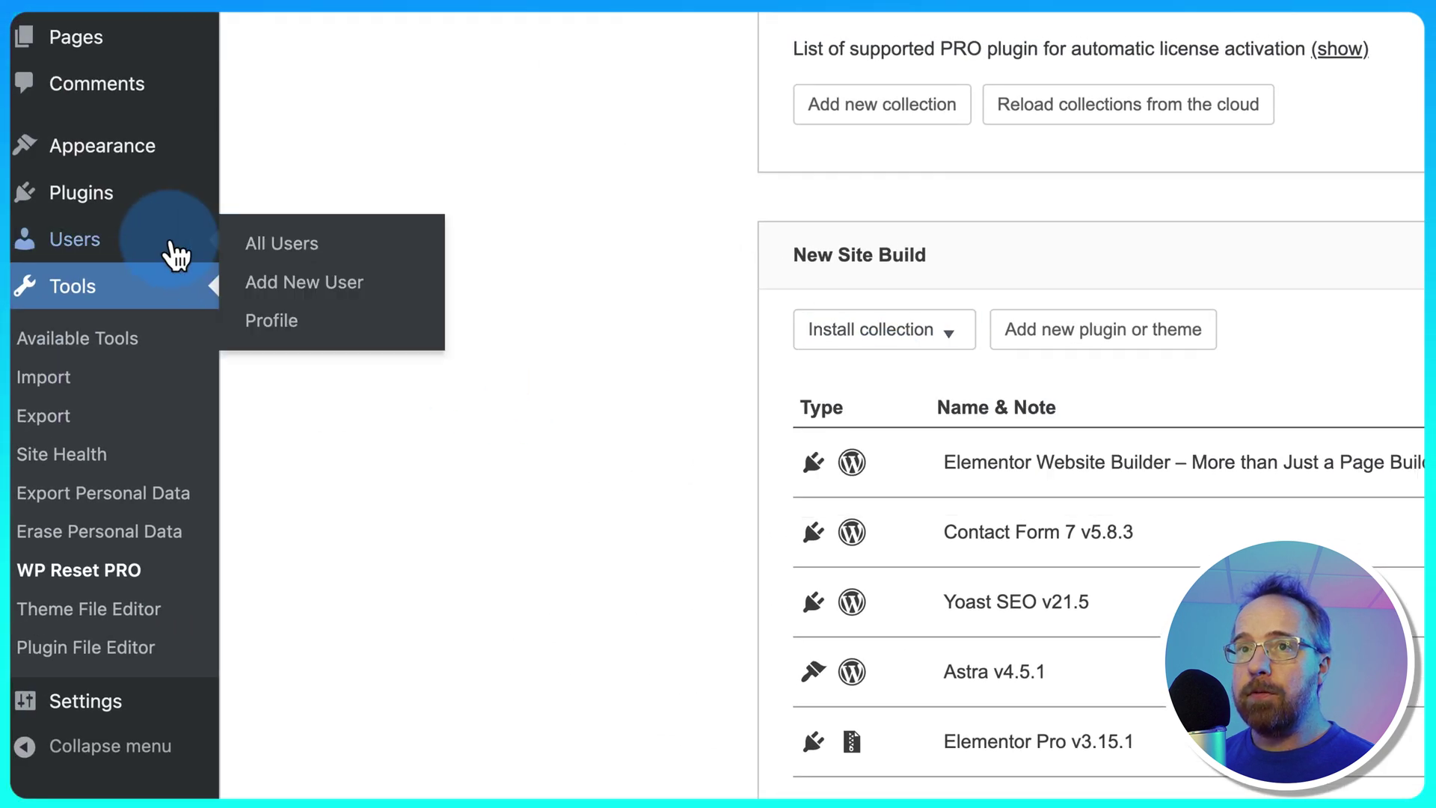
pyautogui.moveTo(192, 202)
pyautogui.click(89, 203)
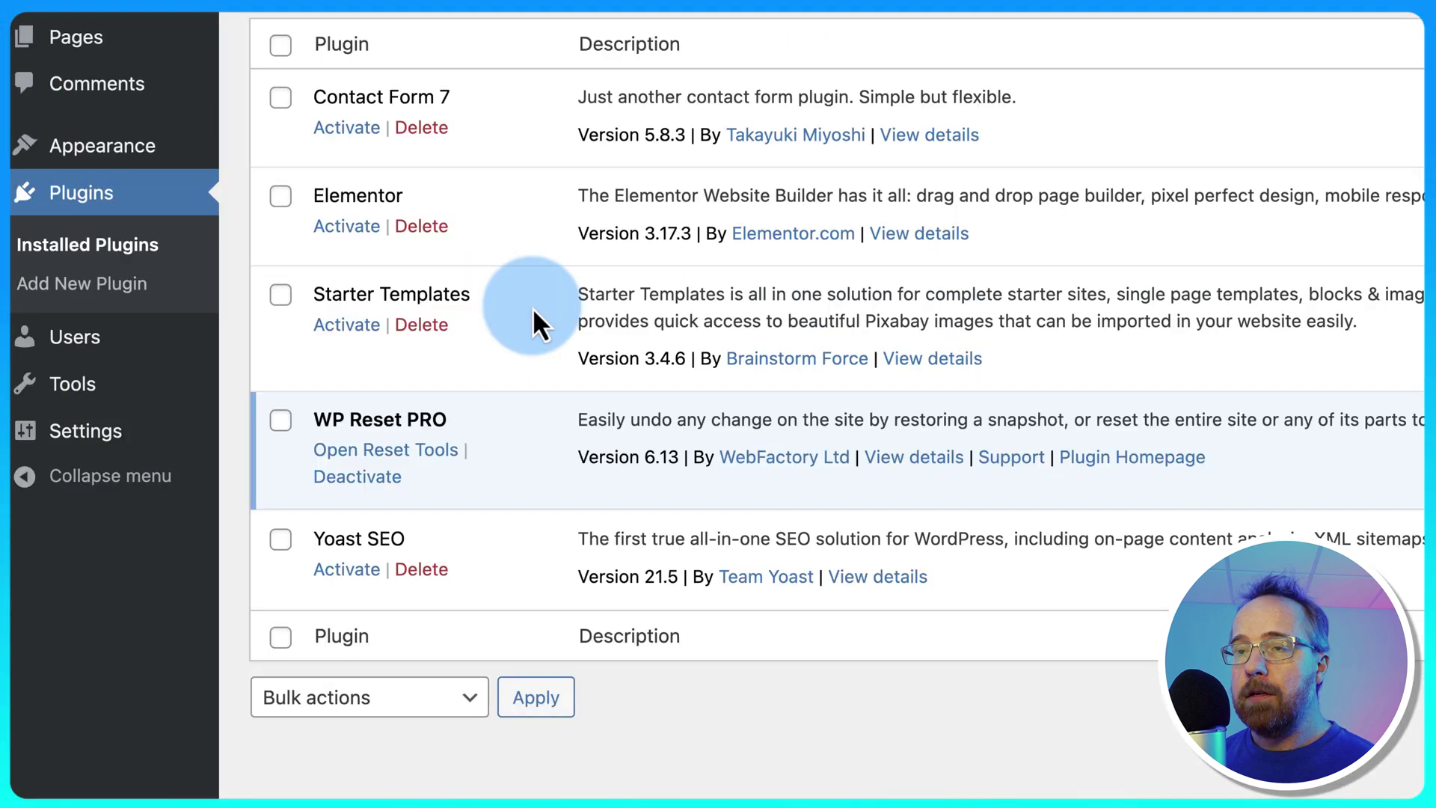
pyautogui.click(87, 393)
pyautogui.click(115, 573)
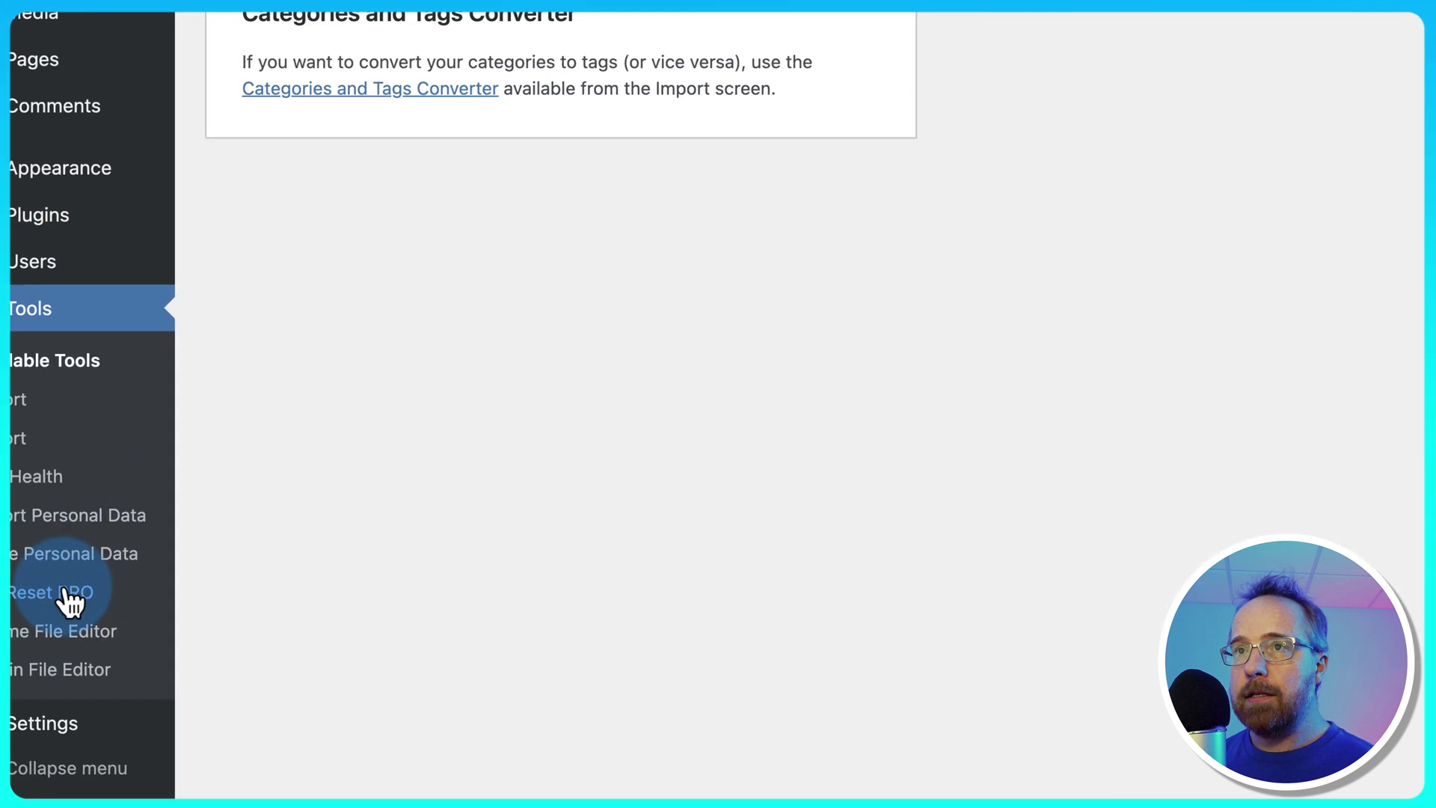
pyautogui.click(482, 193)
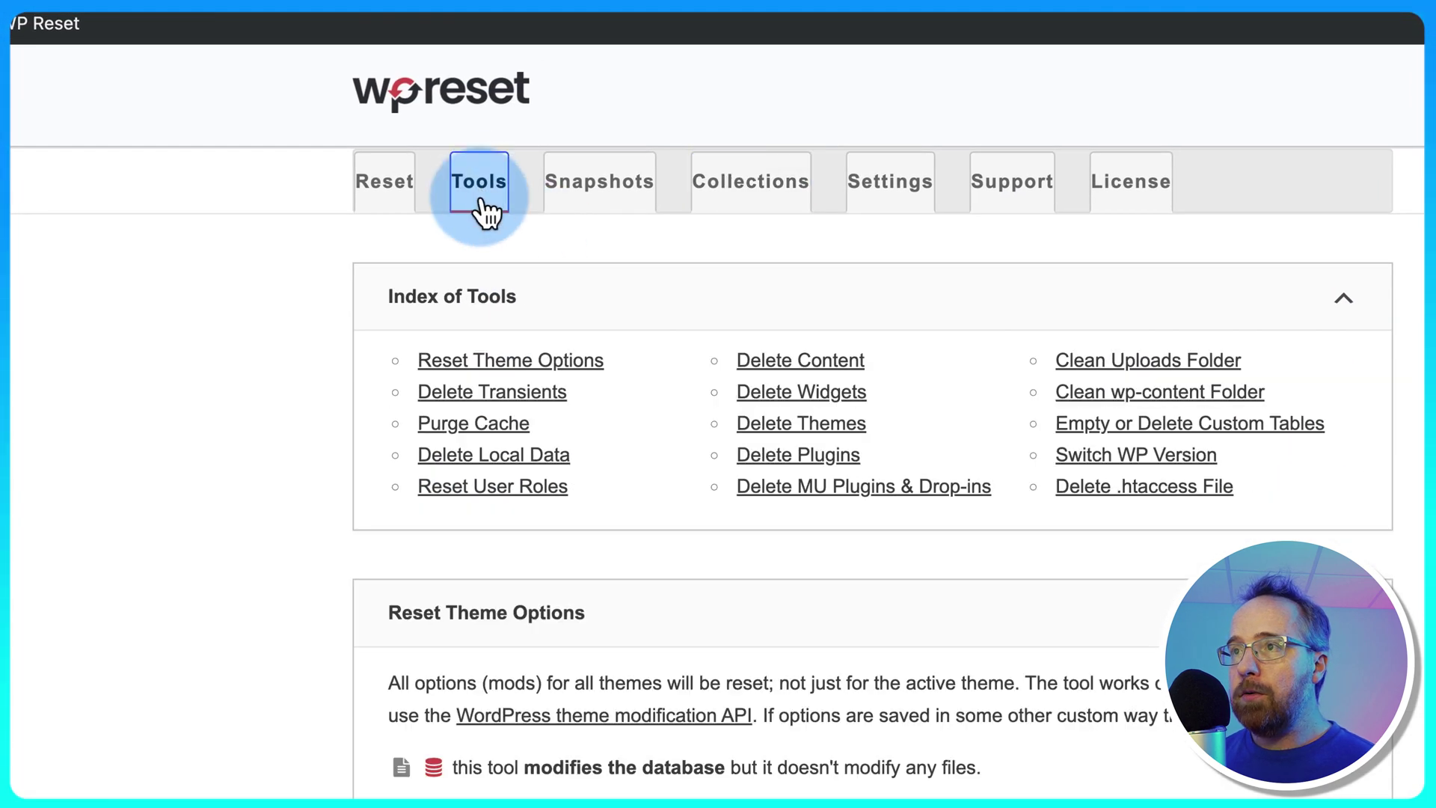
# Delete all plugins except WP Reset PRO with the Delete plugins tool
pyautogui.click(771, 457)
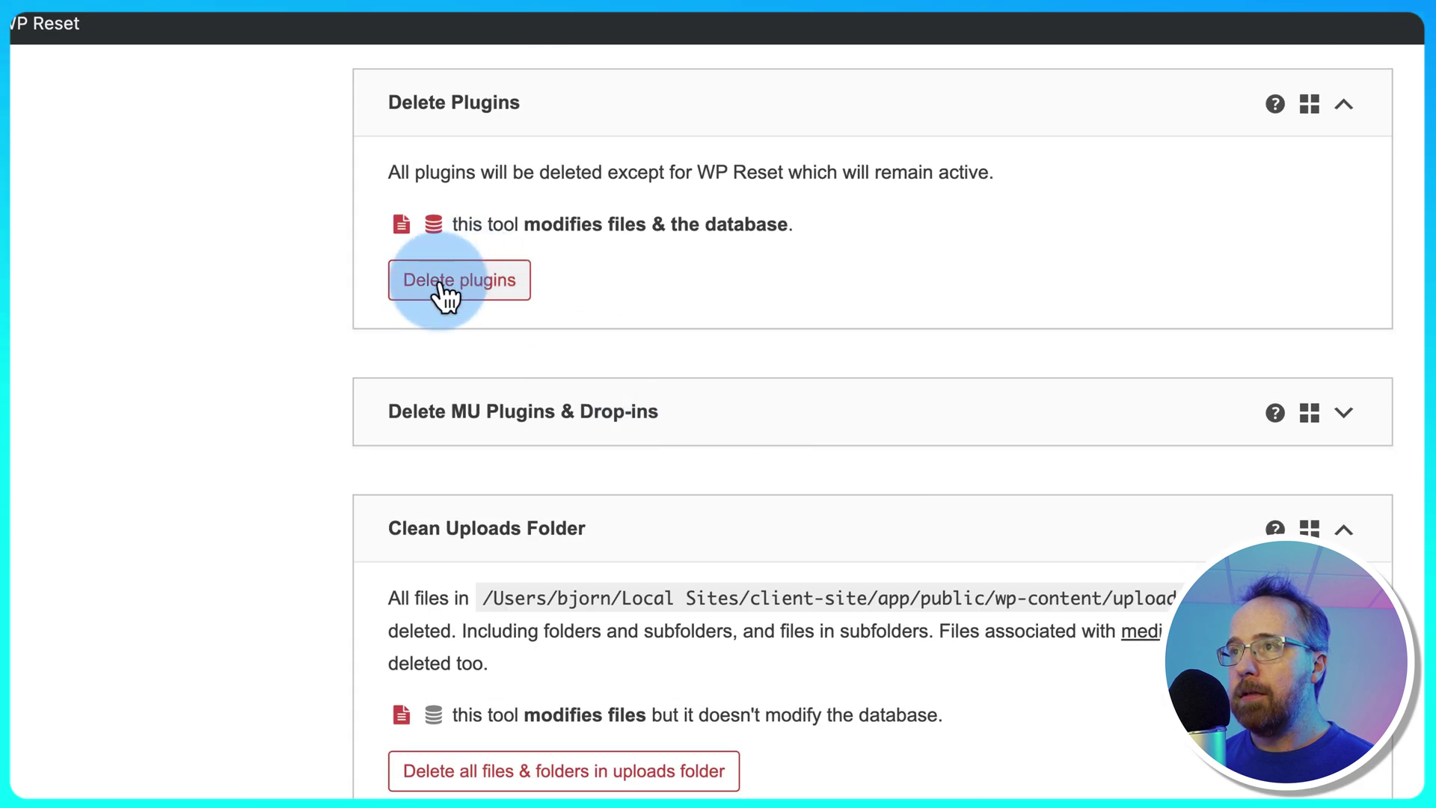
pyautogui.click(443, 288)
pyautogui.click(673, 799)
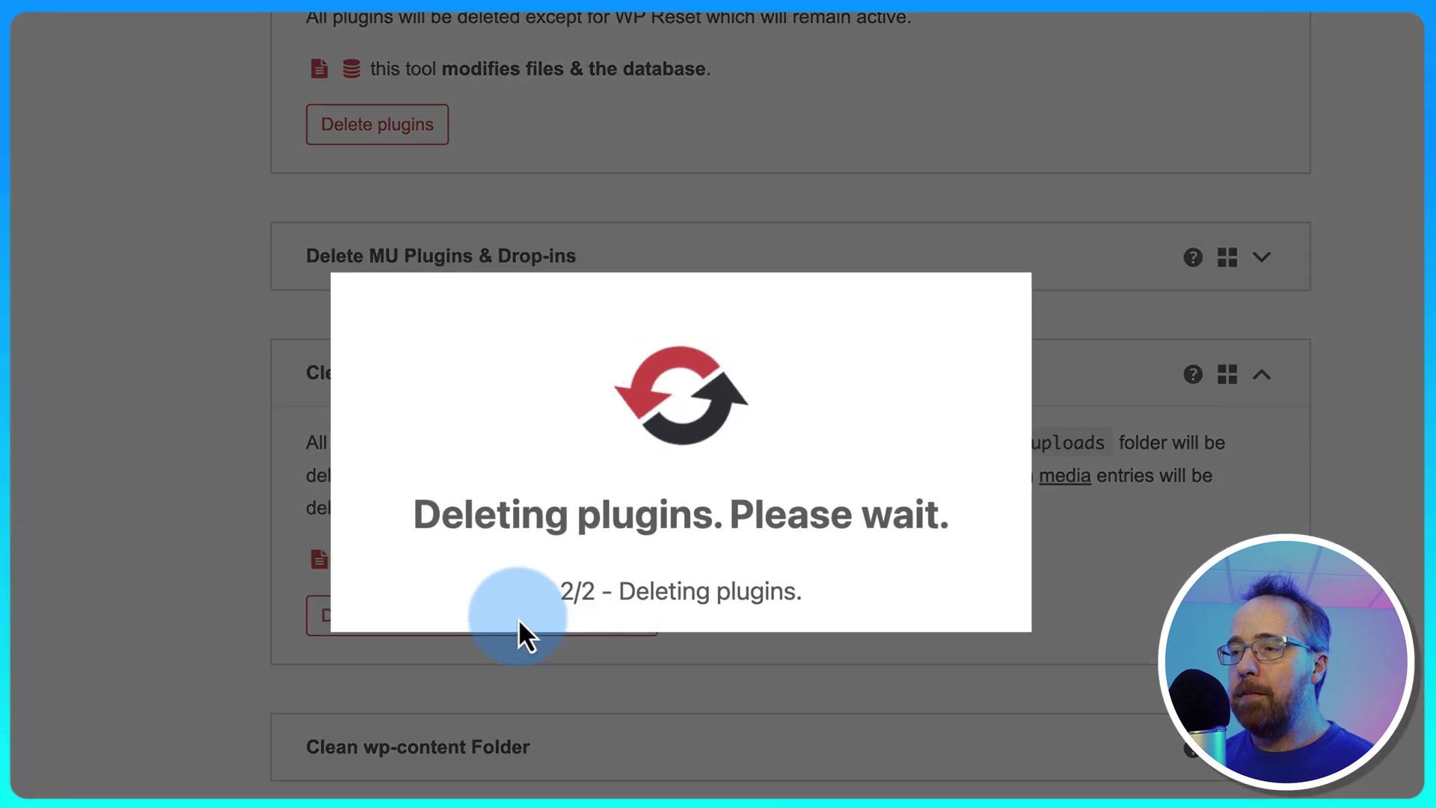
pyautogui.click(651, 626)
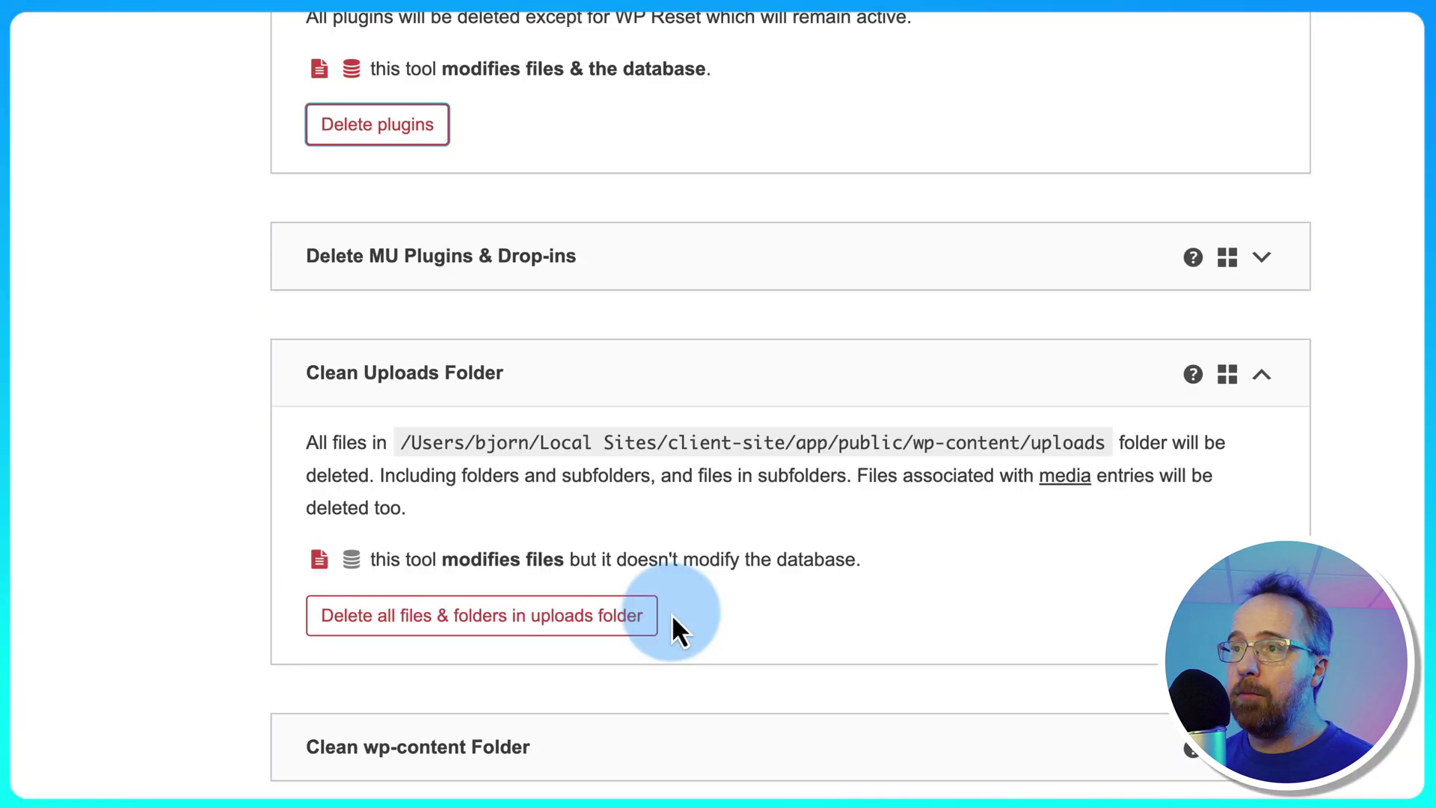
# Delete all four themes, then verify the Themes and Plugins pages
pyautogui.scroll(6, 340, 378)
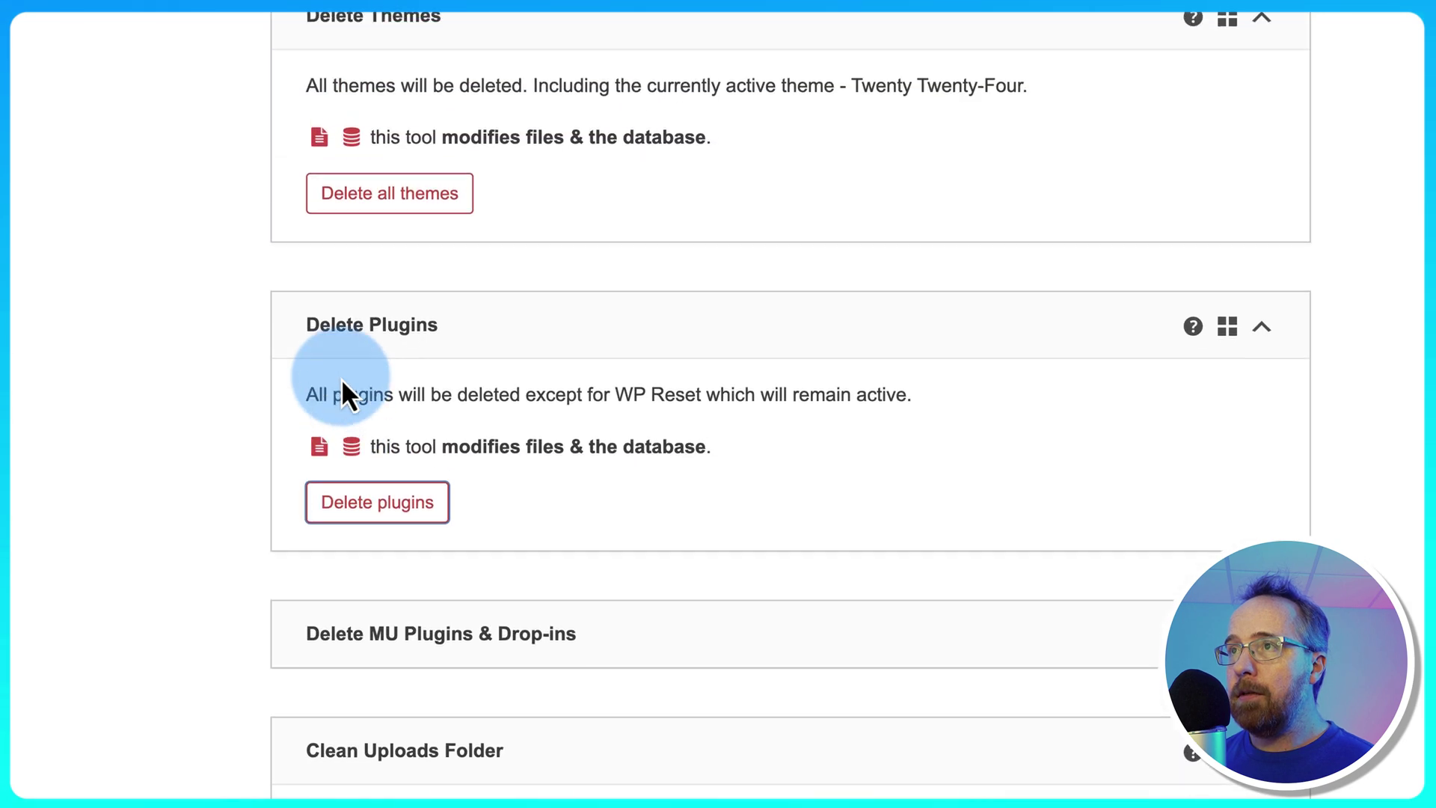
pyautogui.click(372, 286)
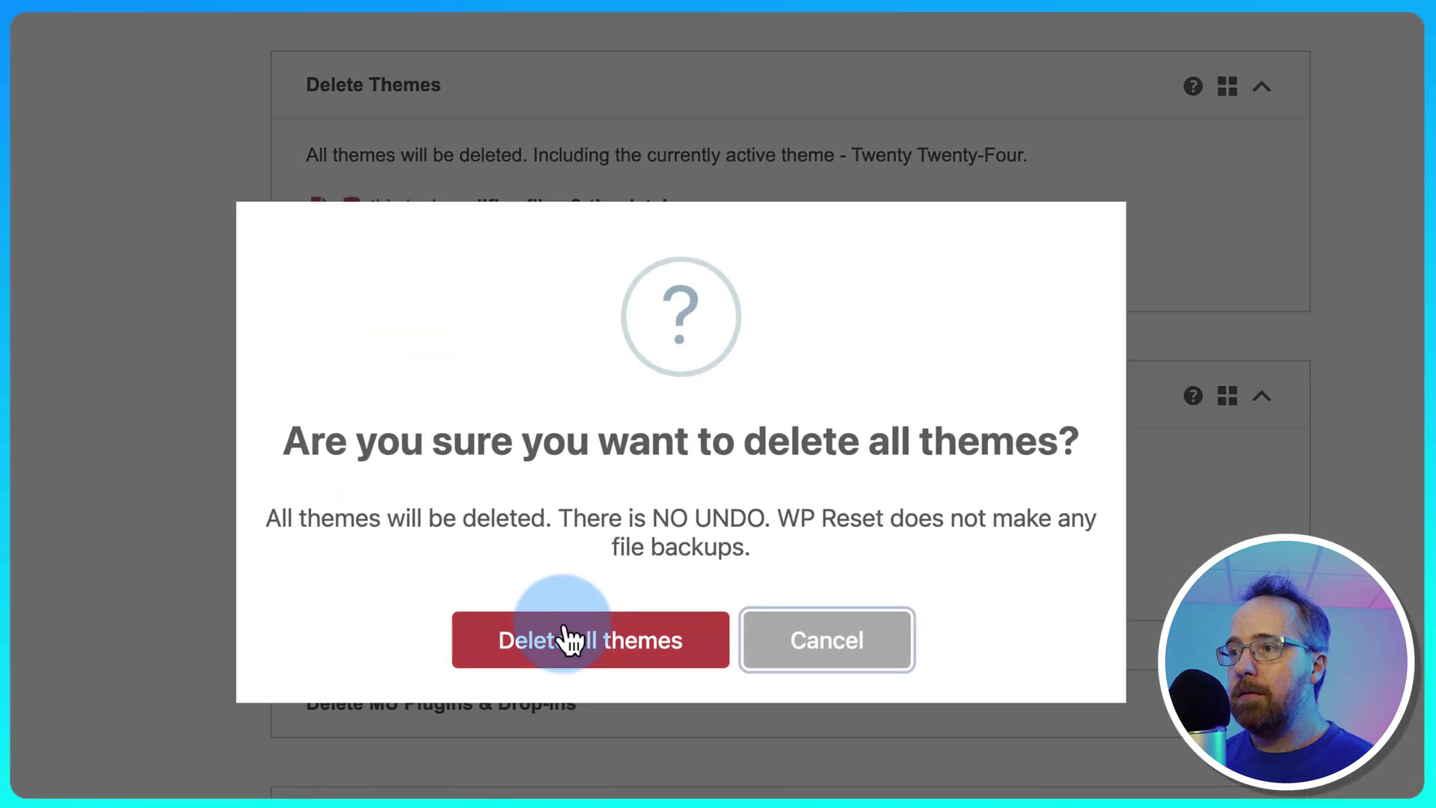
pyautogui.click(571, 638)
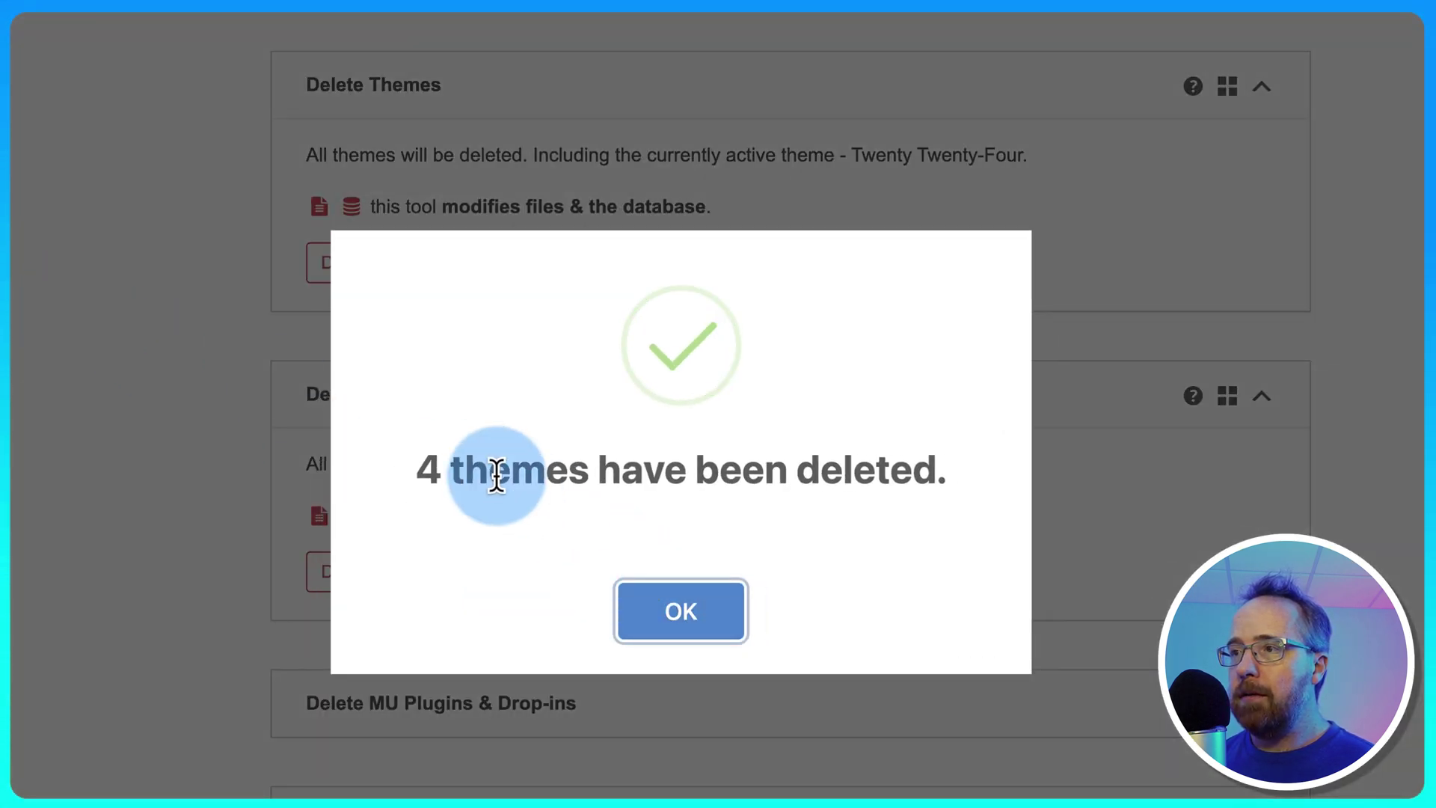
pyautogui.click(679, 608)
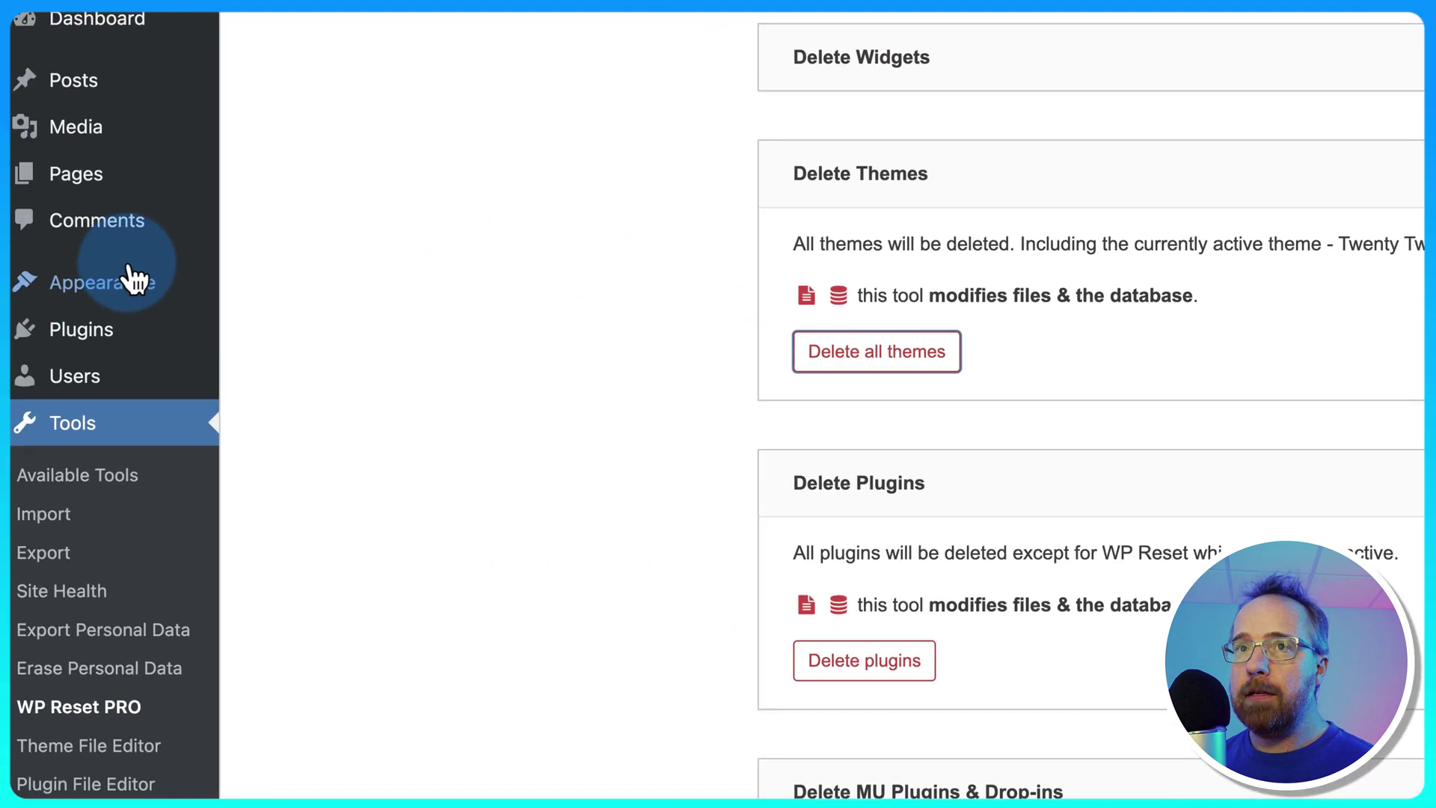
pyautogui.moveTo(112, 282)
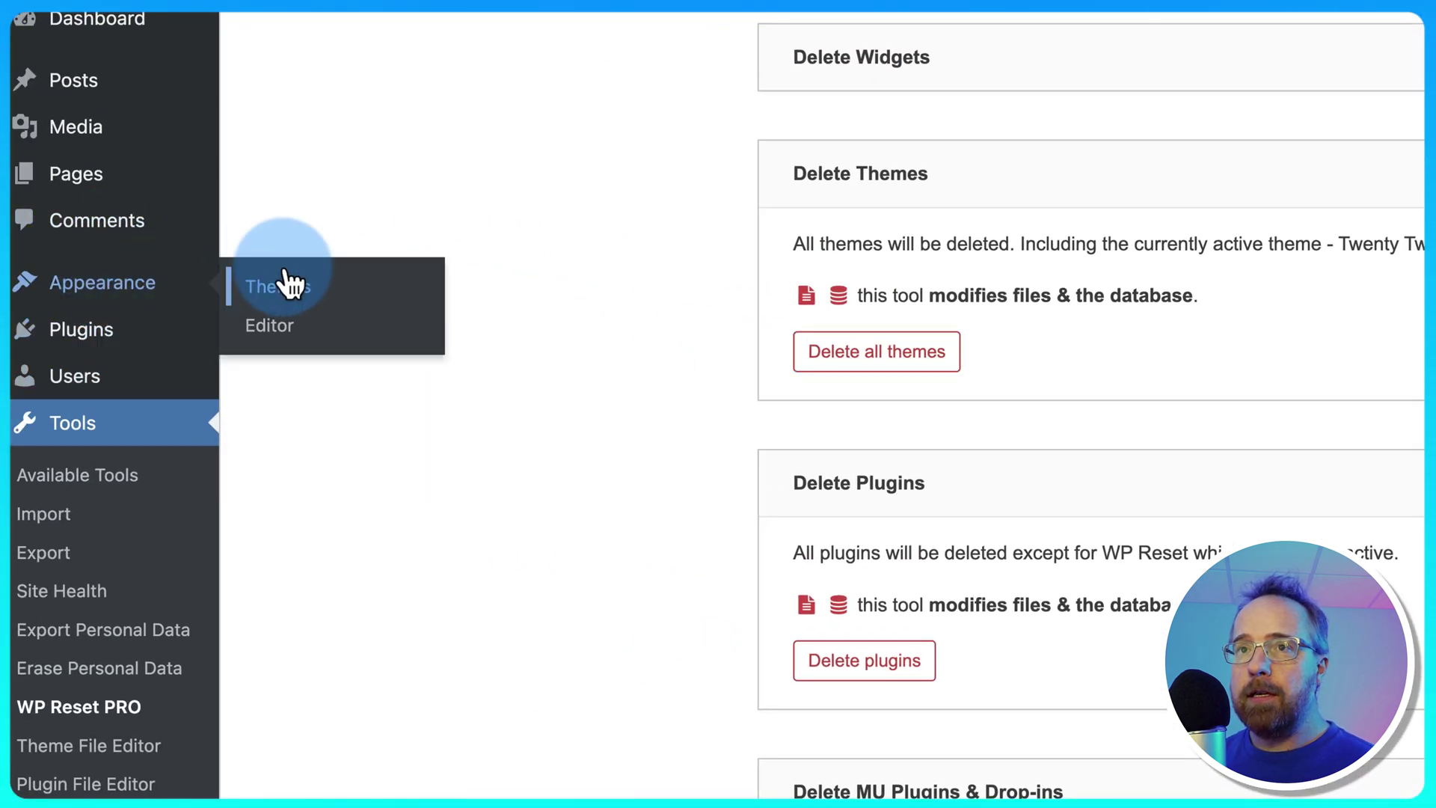
pyautogui.click(284, 281)
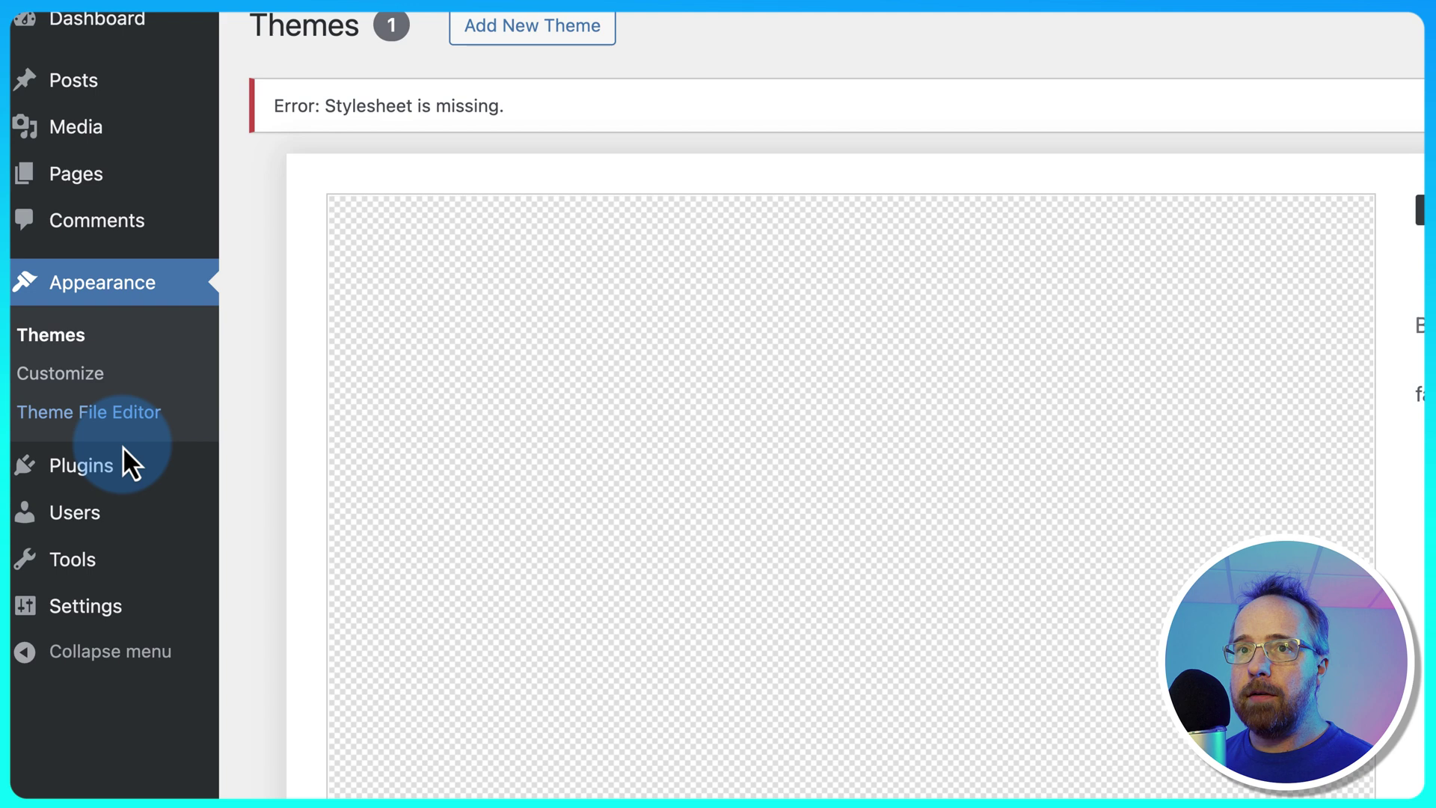
pyautogui.click(36, 483)
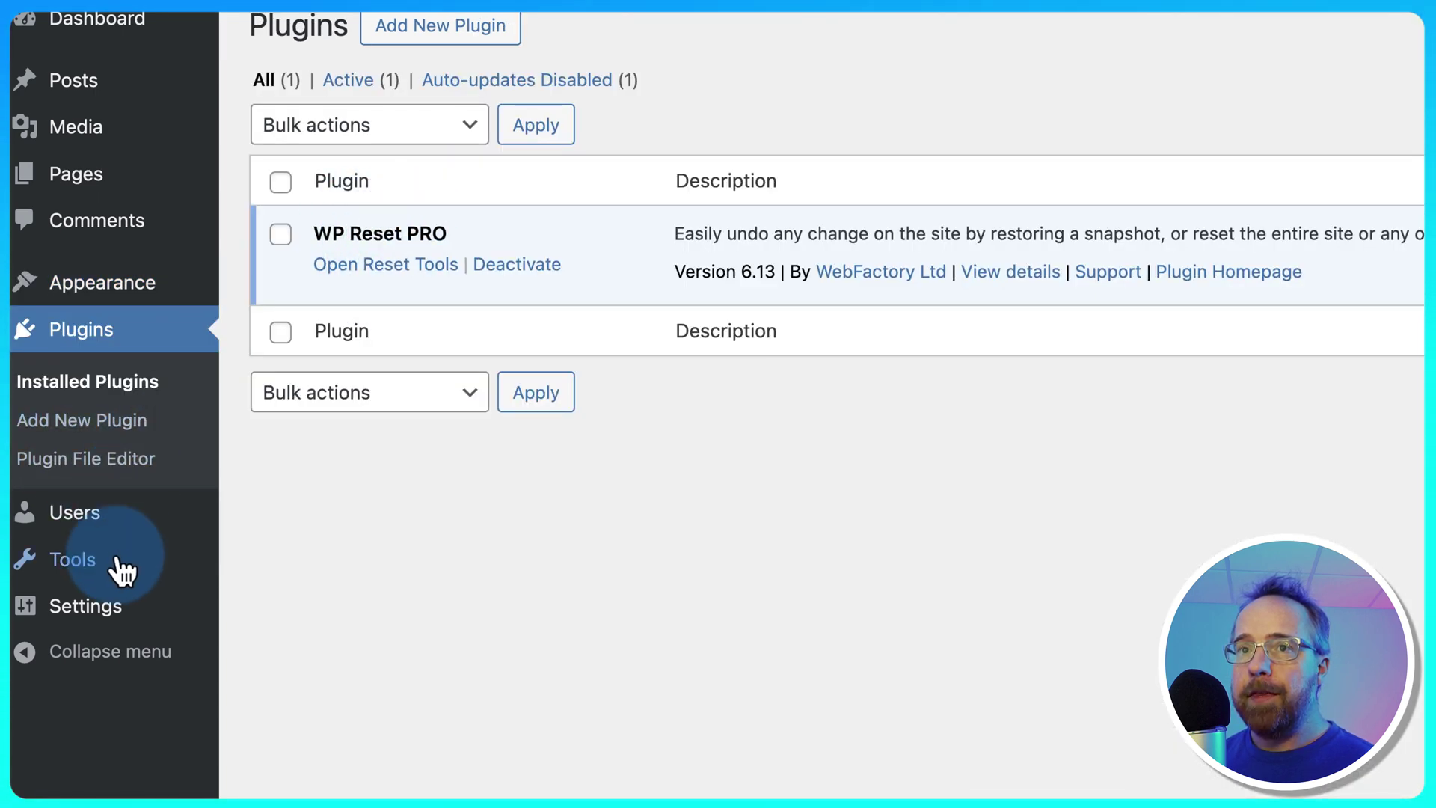
# Open WP Reset Collections and review New Site Build's five items, including Astra v4.5.1
pyautogui.moveTo(121, 572)
pyautogui.click(306, 735)
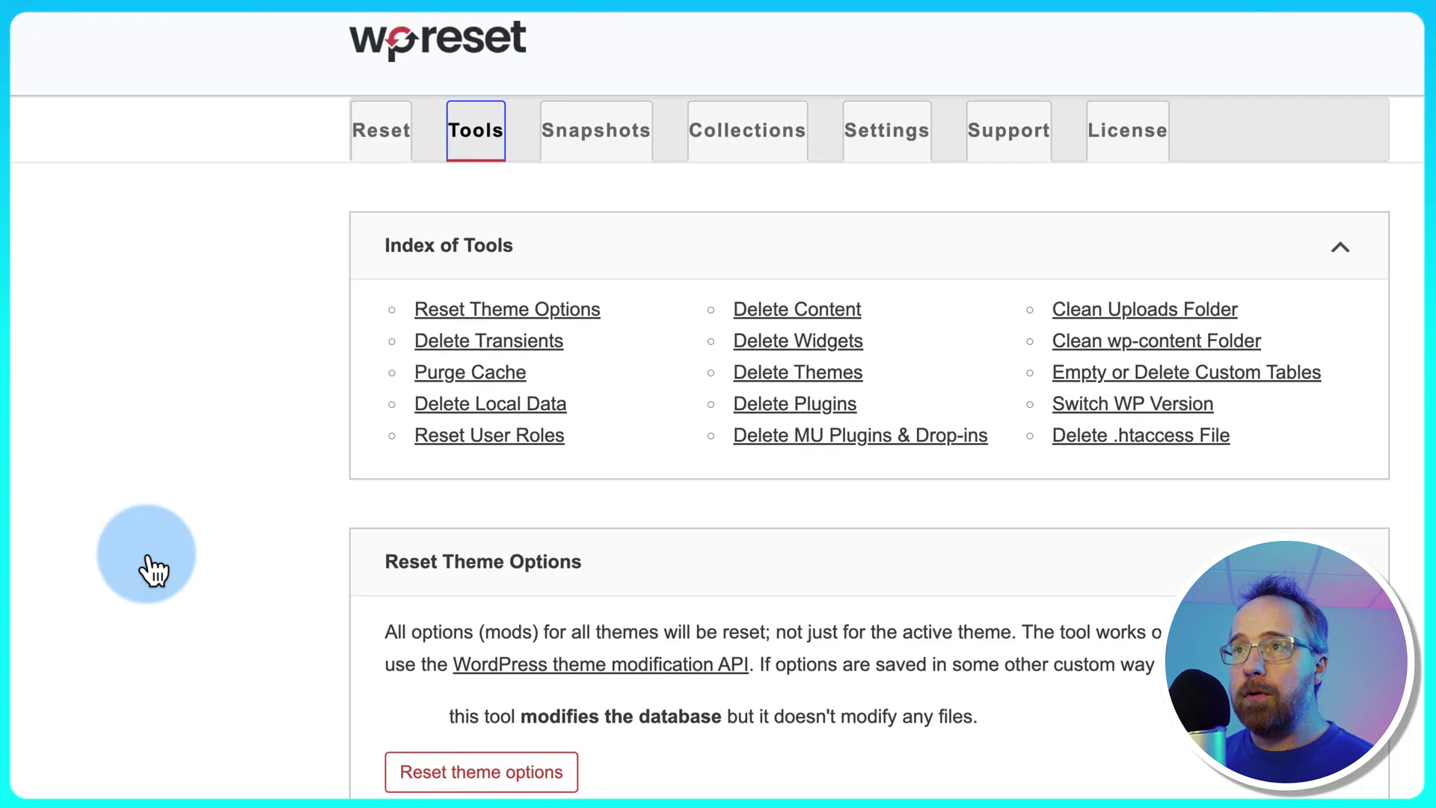
pyautogui.click(733, 149)
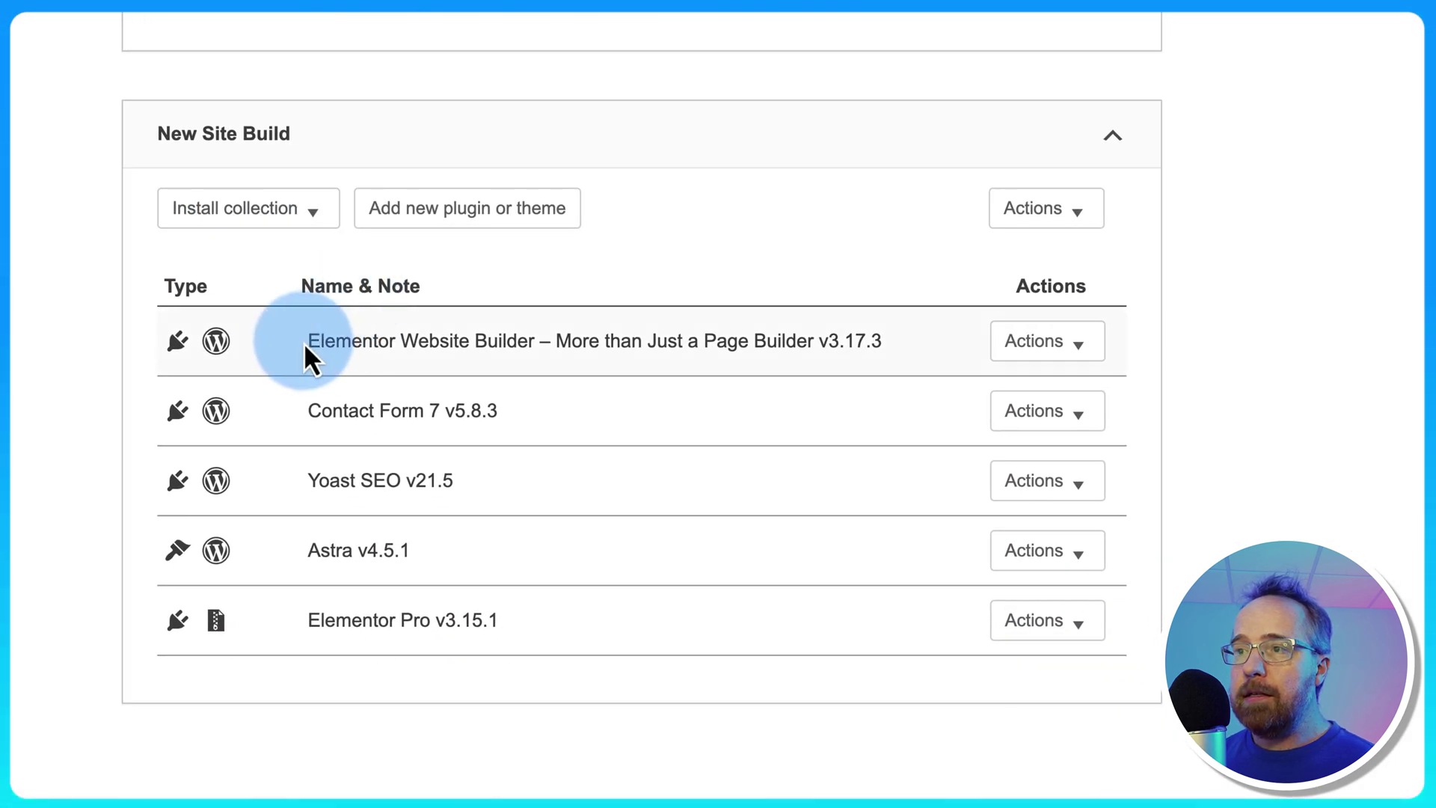
pyautogui.moveTo(304, 343); pyautogui.dragTo(585, 634)
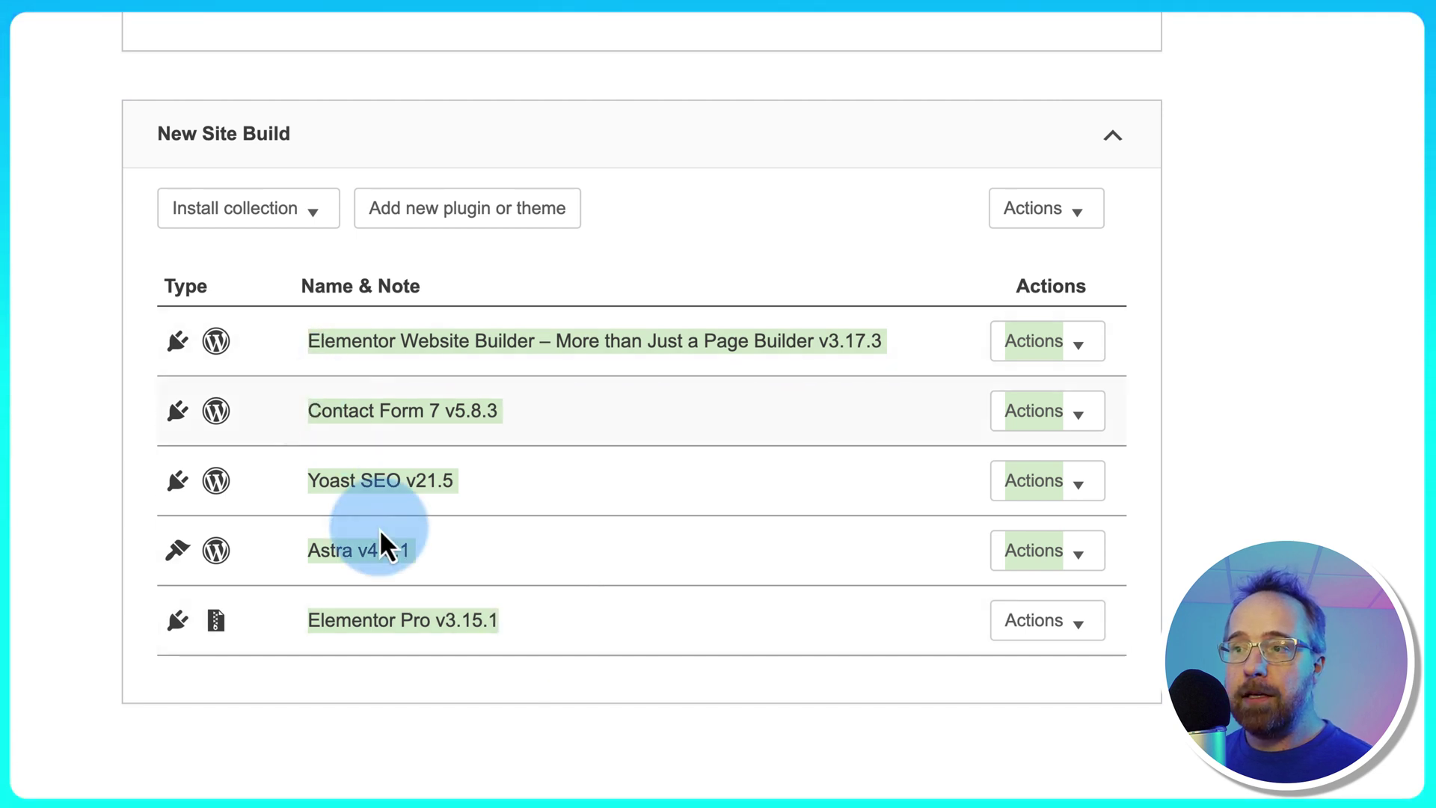
pyautogui.moveTo(432, 553); pyautogui.dragTo(279, 558)
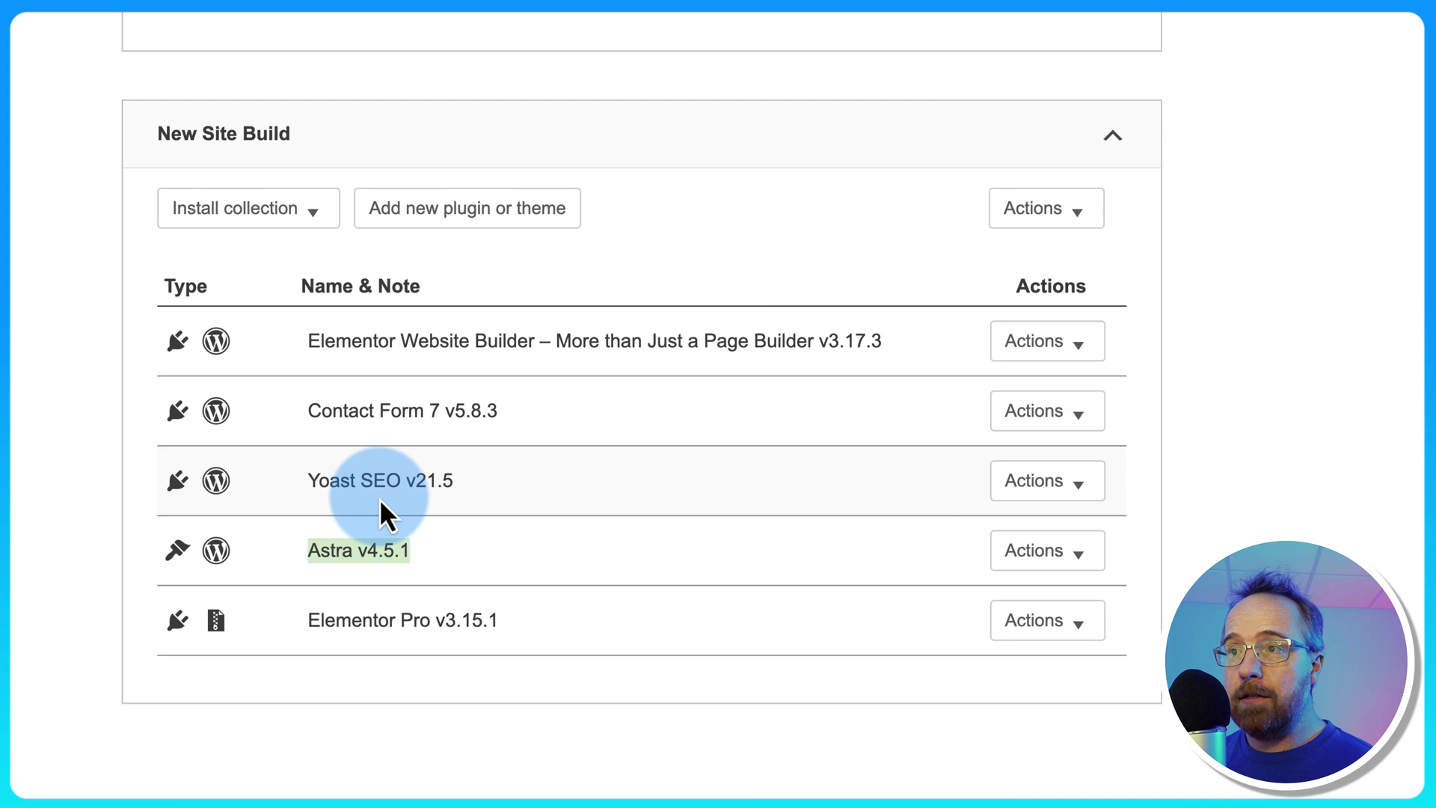
pyautogui.click(330, 222)
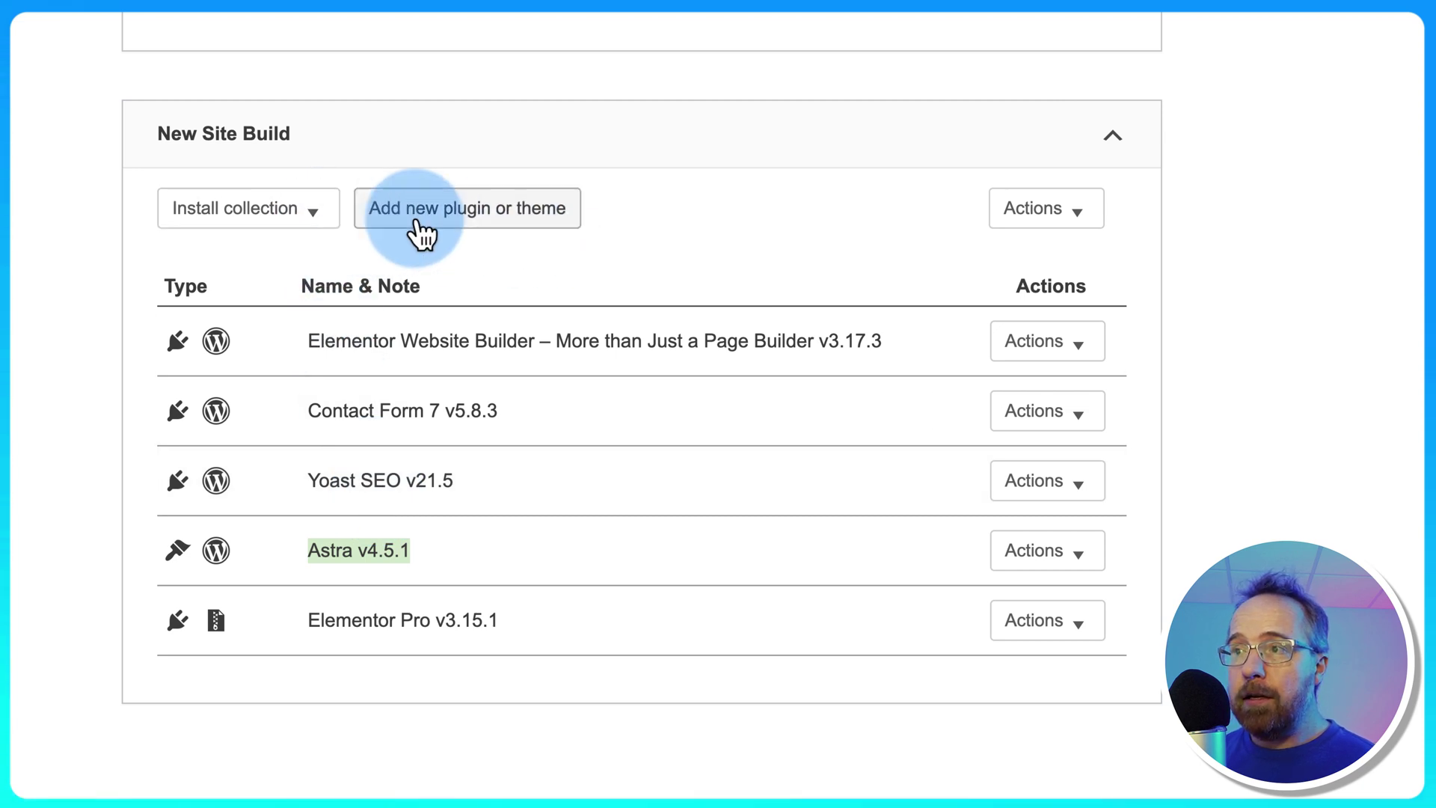
# Add WooCommerce as a WP.org plugin item to New Site Build
pyautogui.click(440, 227)
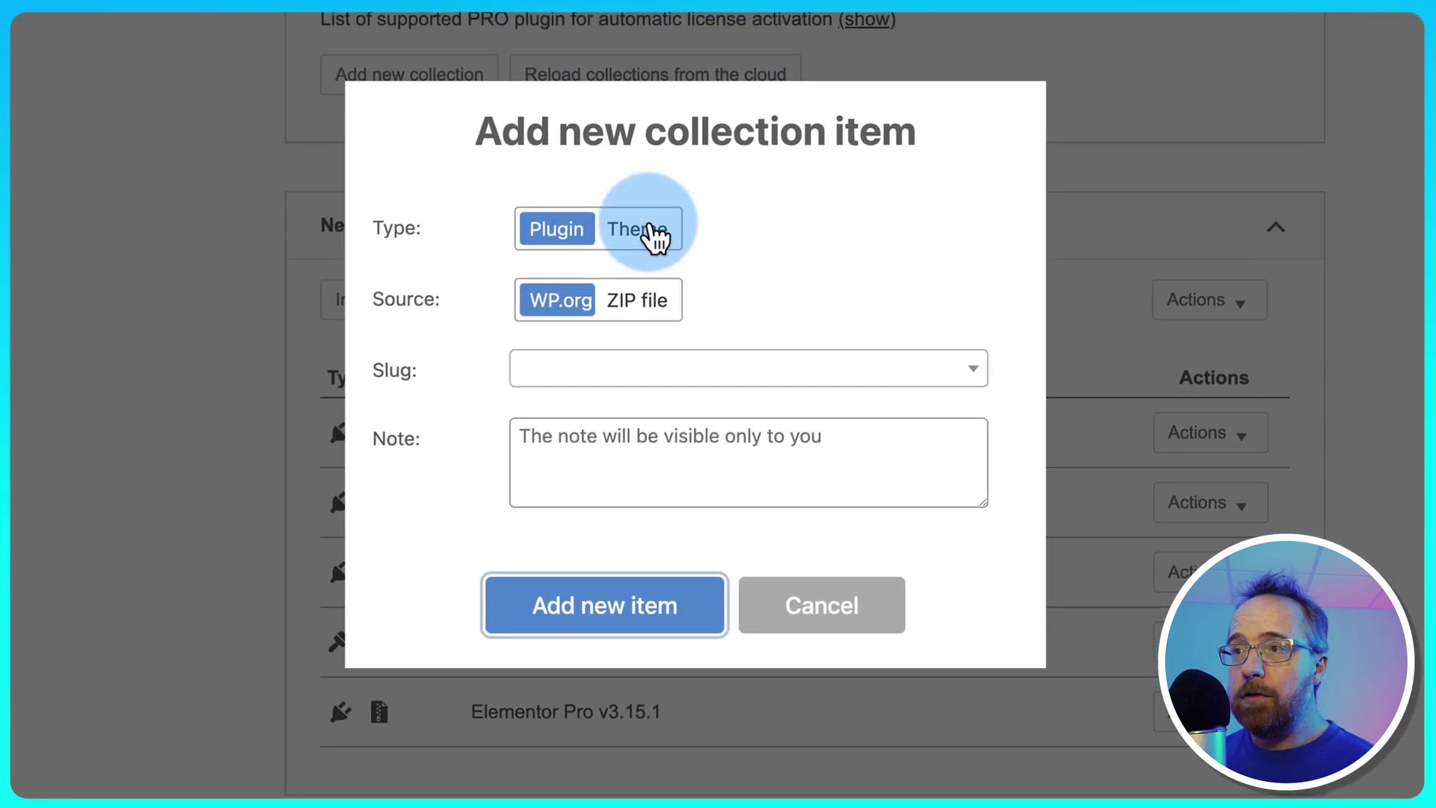
pyautogui.click(509, 152)
pyautogui.click(434, 149)
pyautogui.click(644, 231)
pyautogui.click(560, 232)
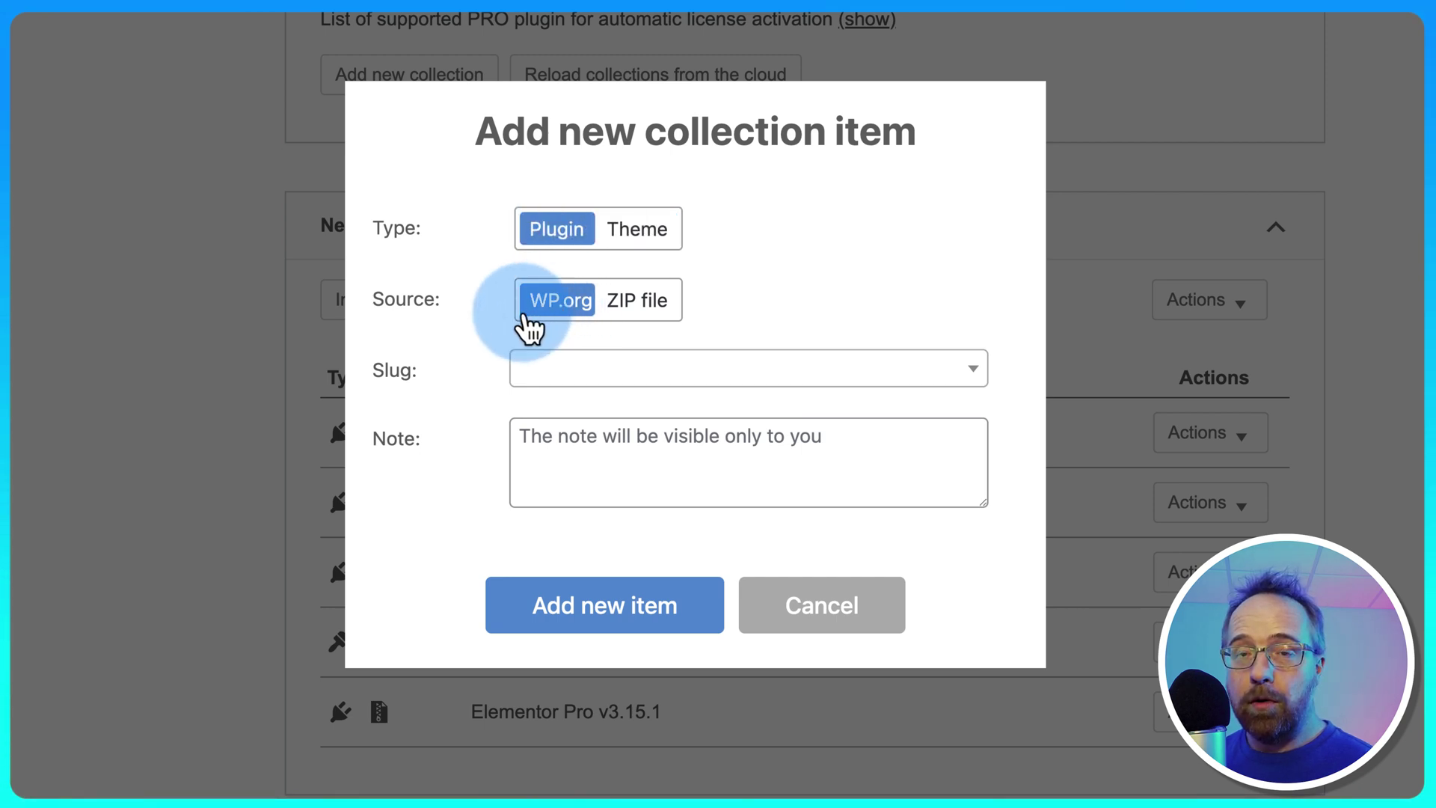
pyautogui.click(627, 370)
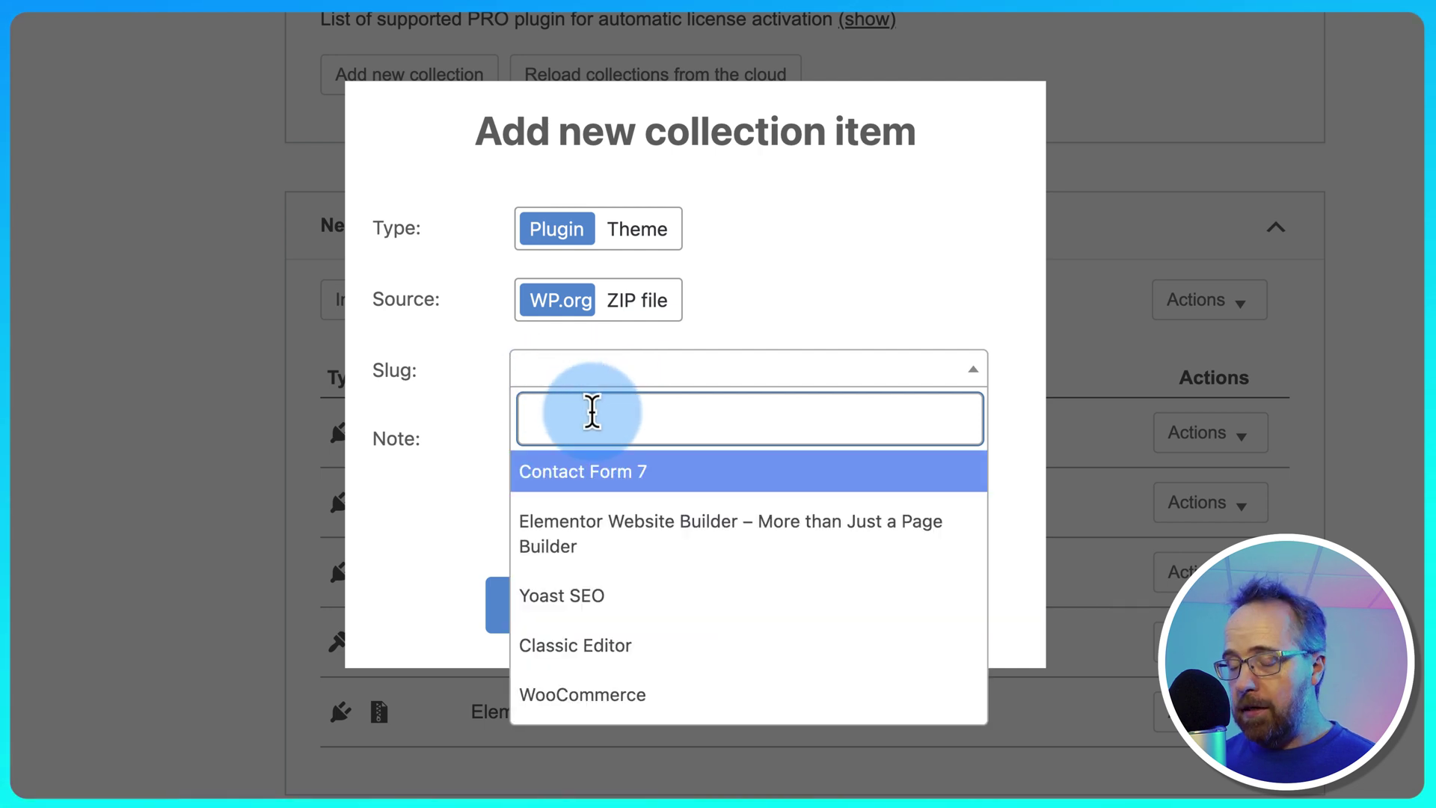
pyautogui.scroll(-5, 619, 471)
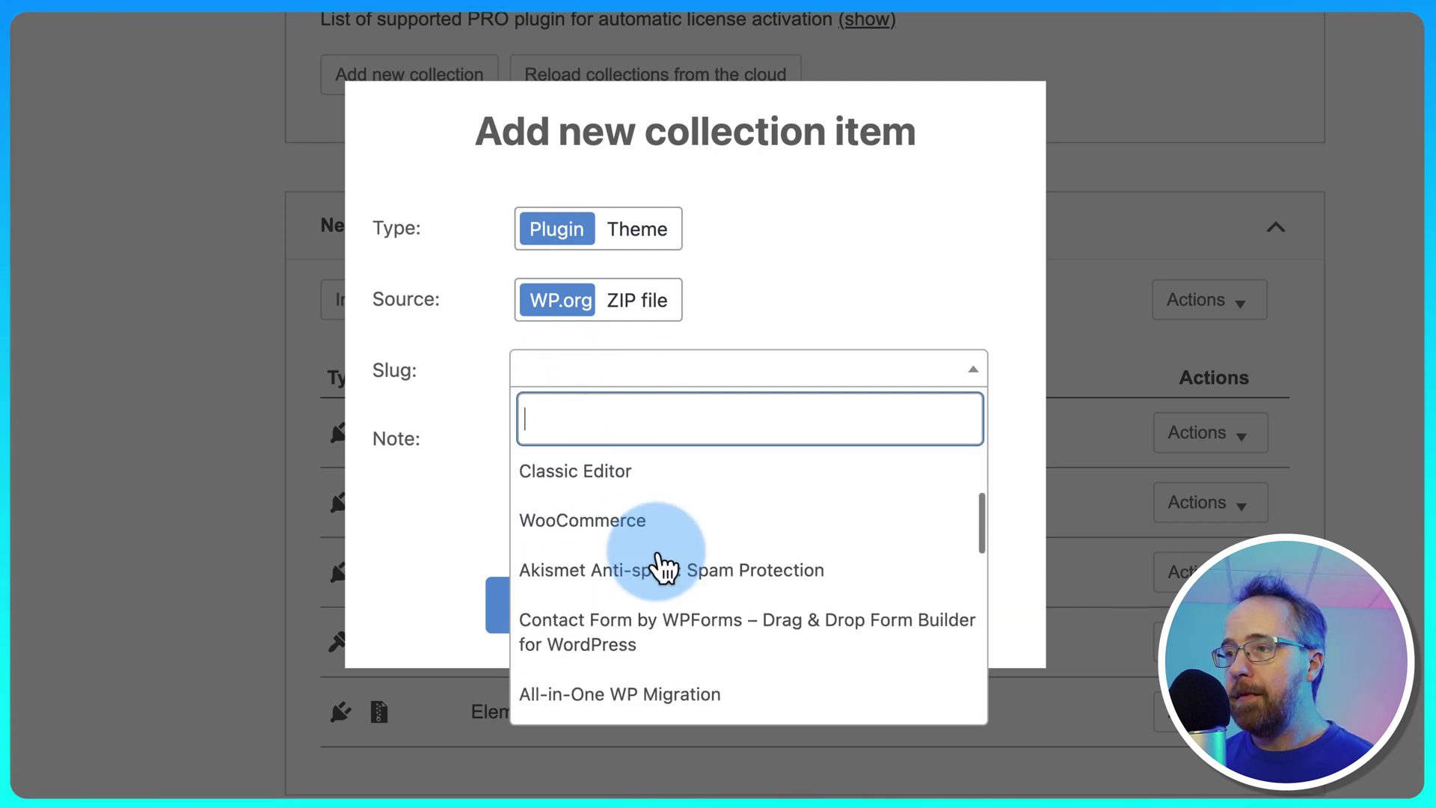
pyautogui.click(579, 501)
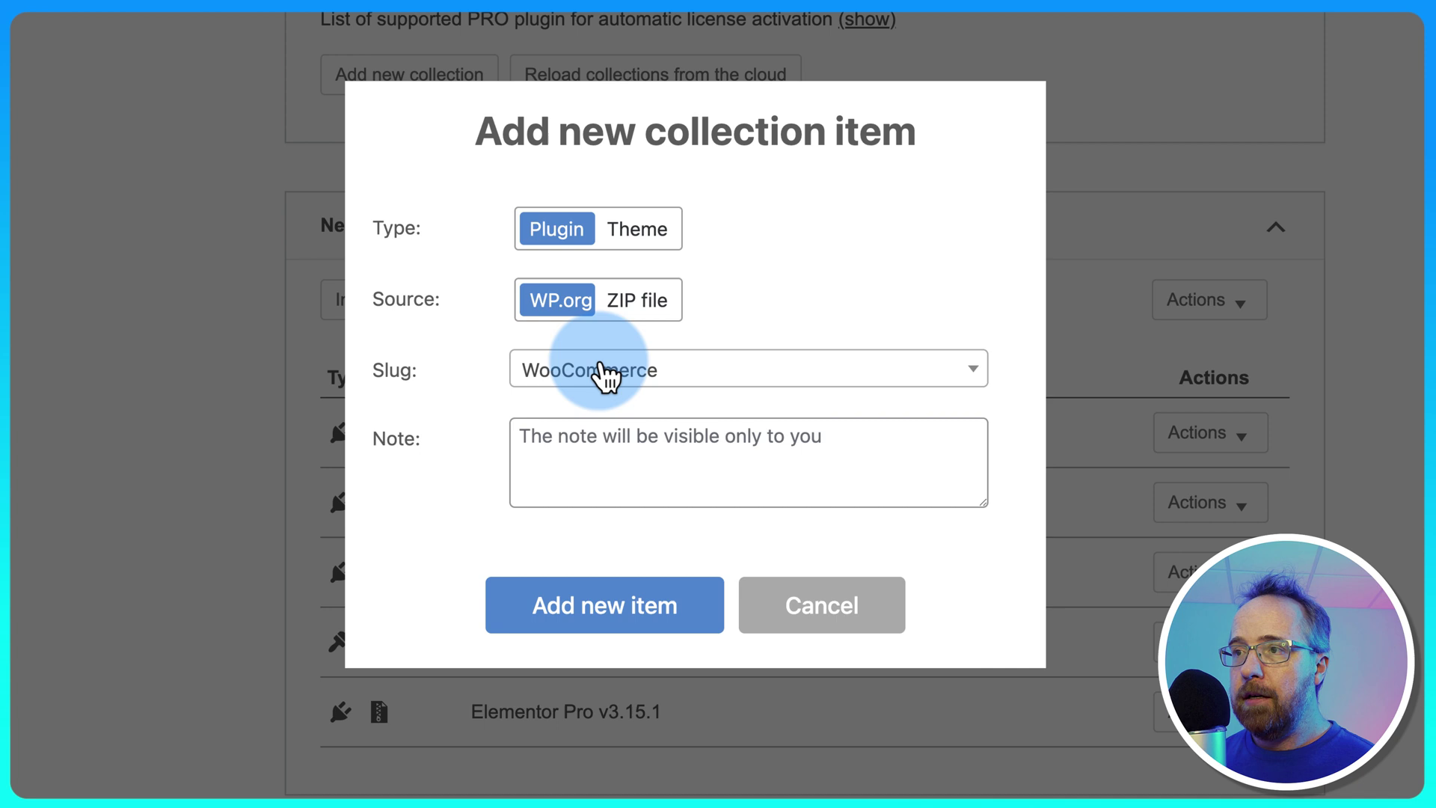
pyautogui.click(606, 613)
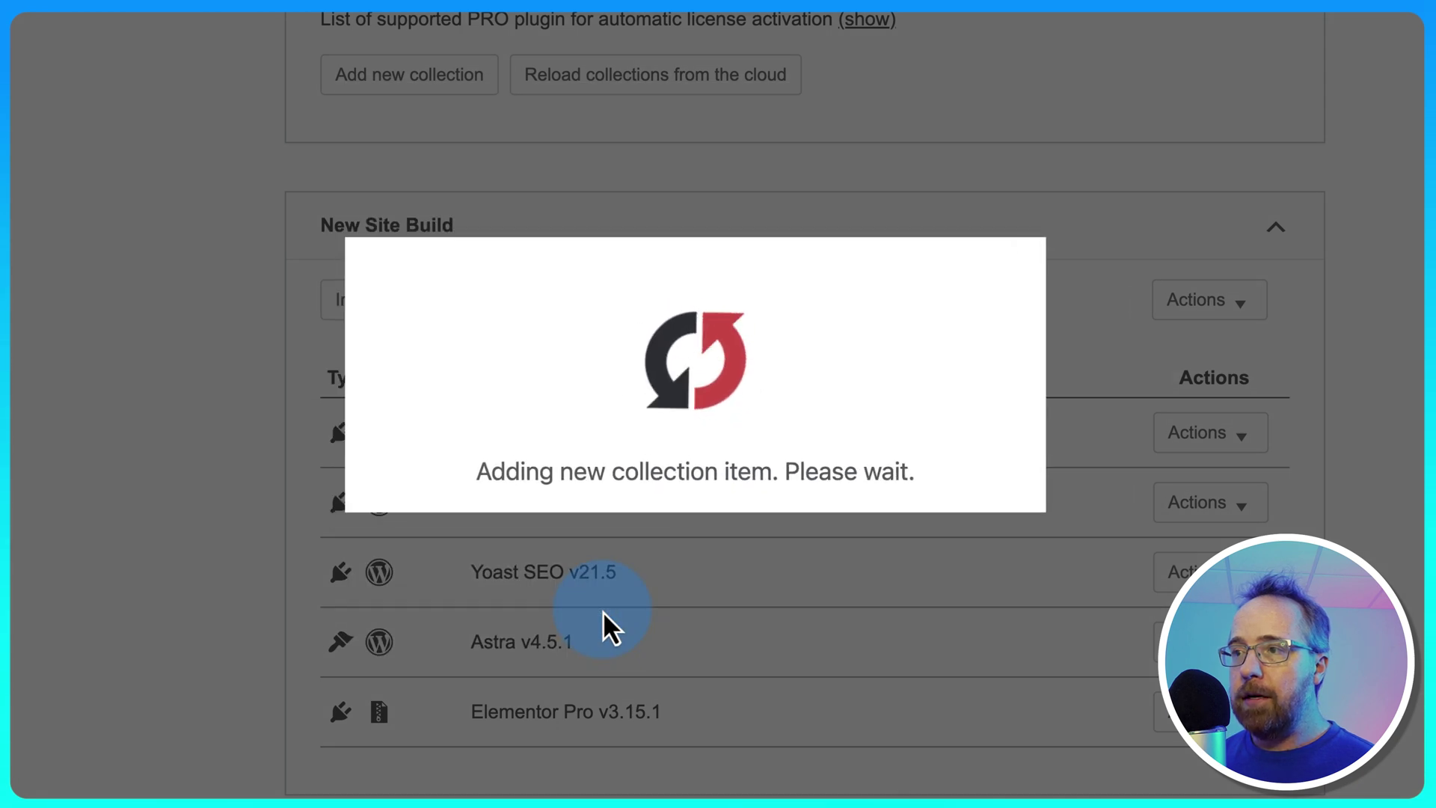
# Dismiss the item-added notice and view the collections list with New Site Build
pyautogui.click(1138, 239)
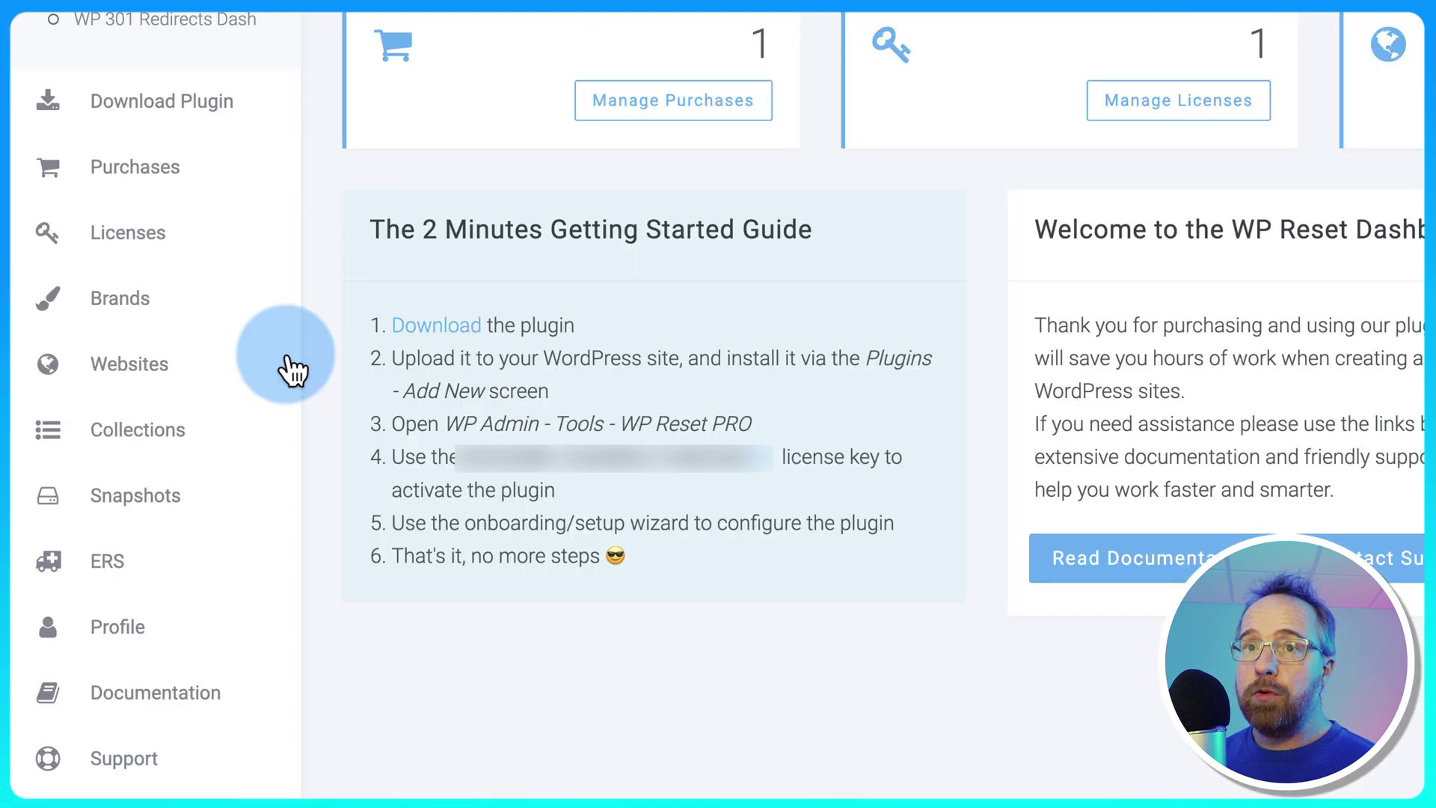
pyautogui.click(180, 415)
pyautogui.moveTo(449, 449); pyautogui.dragTo(619, 466)
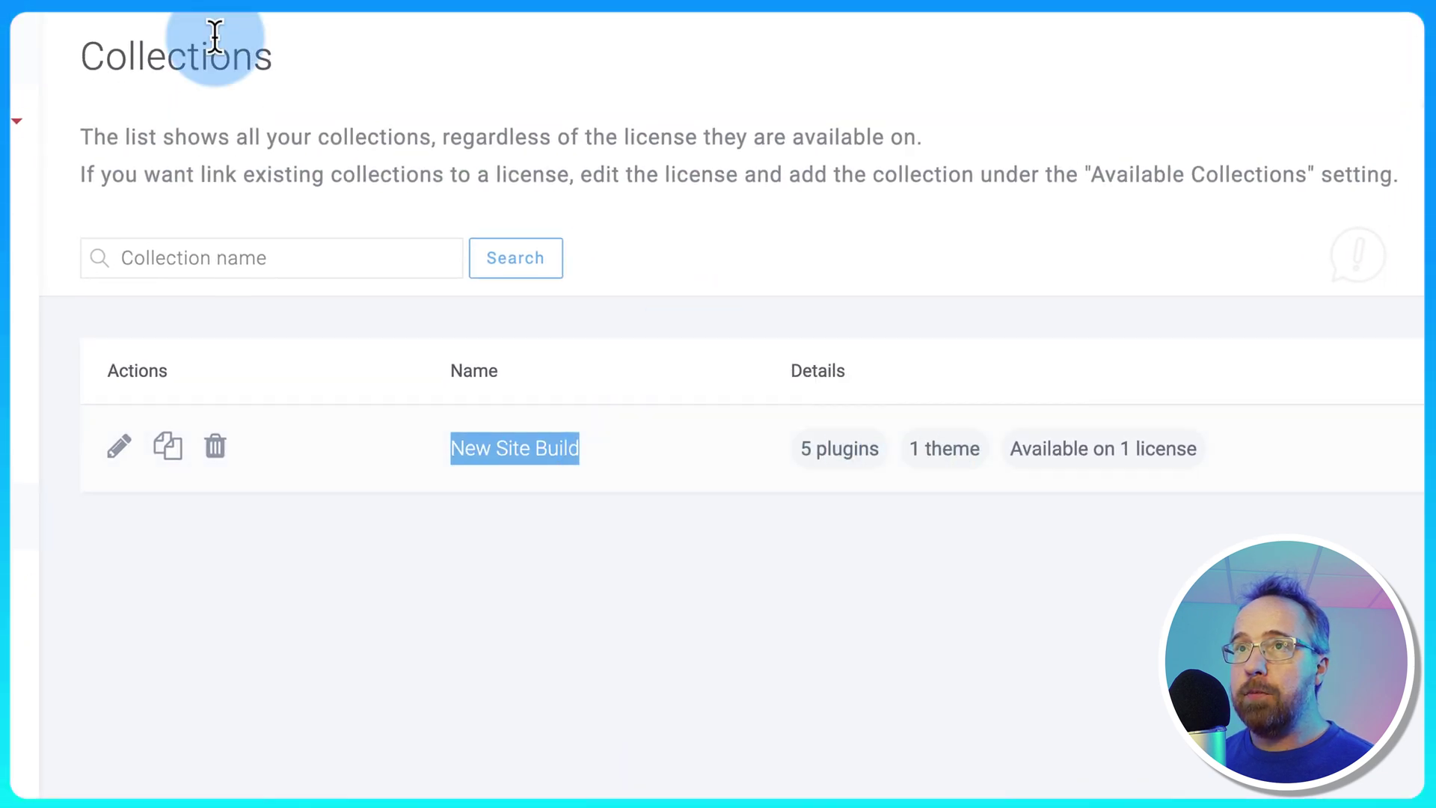
# Open New Site Build's item list and check its Install collection and WooCommerce Actions menus
pyautogui.click(119, 447)
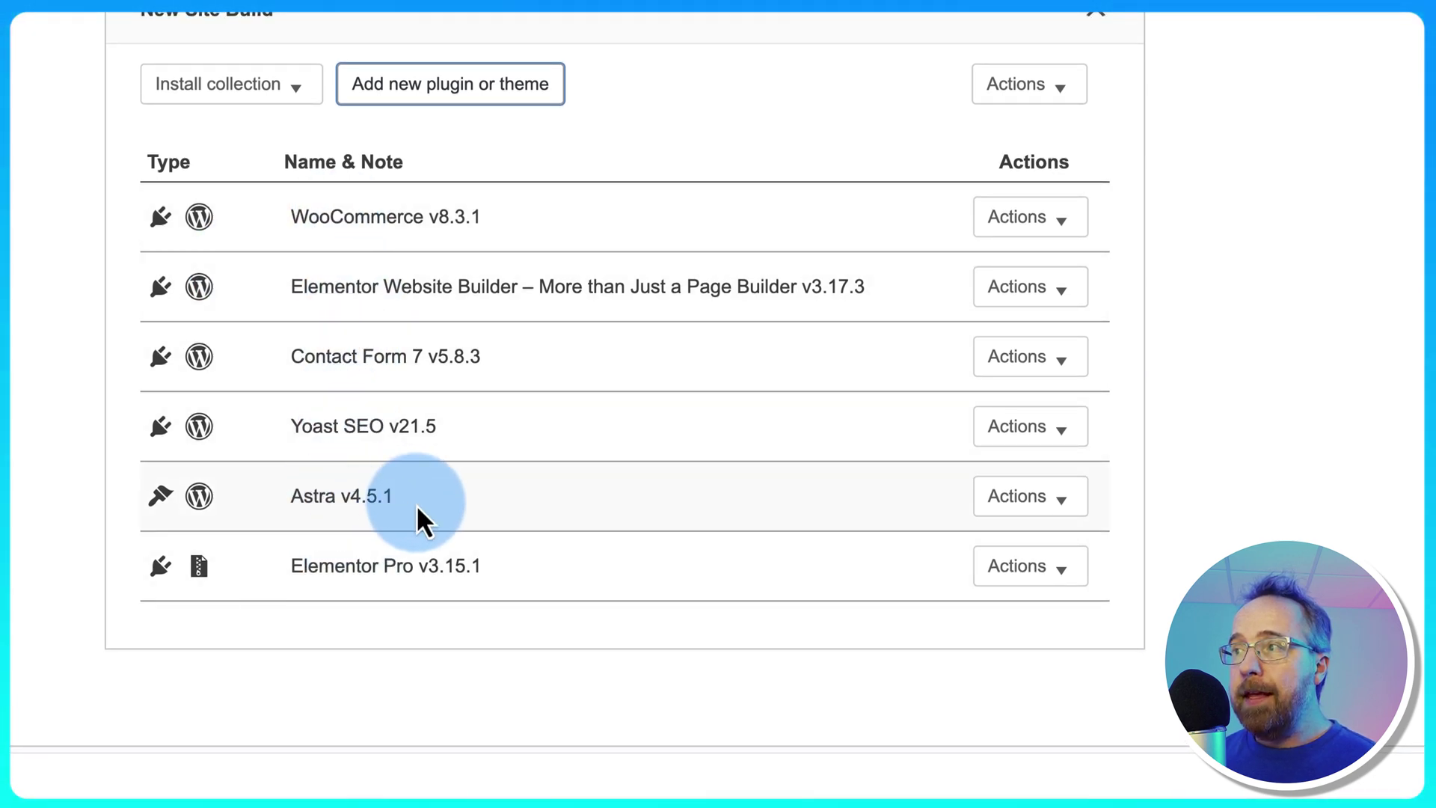
pyautogui.click(295, 88)
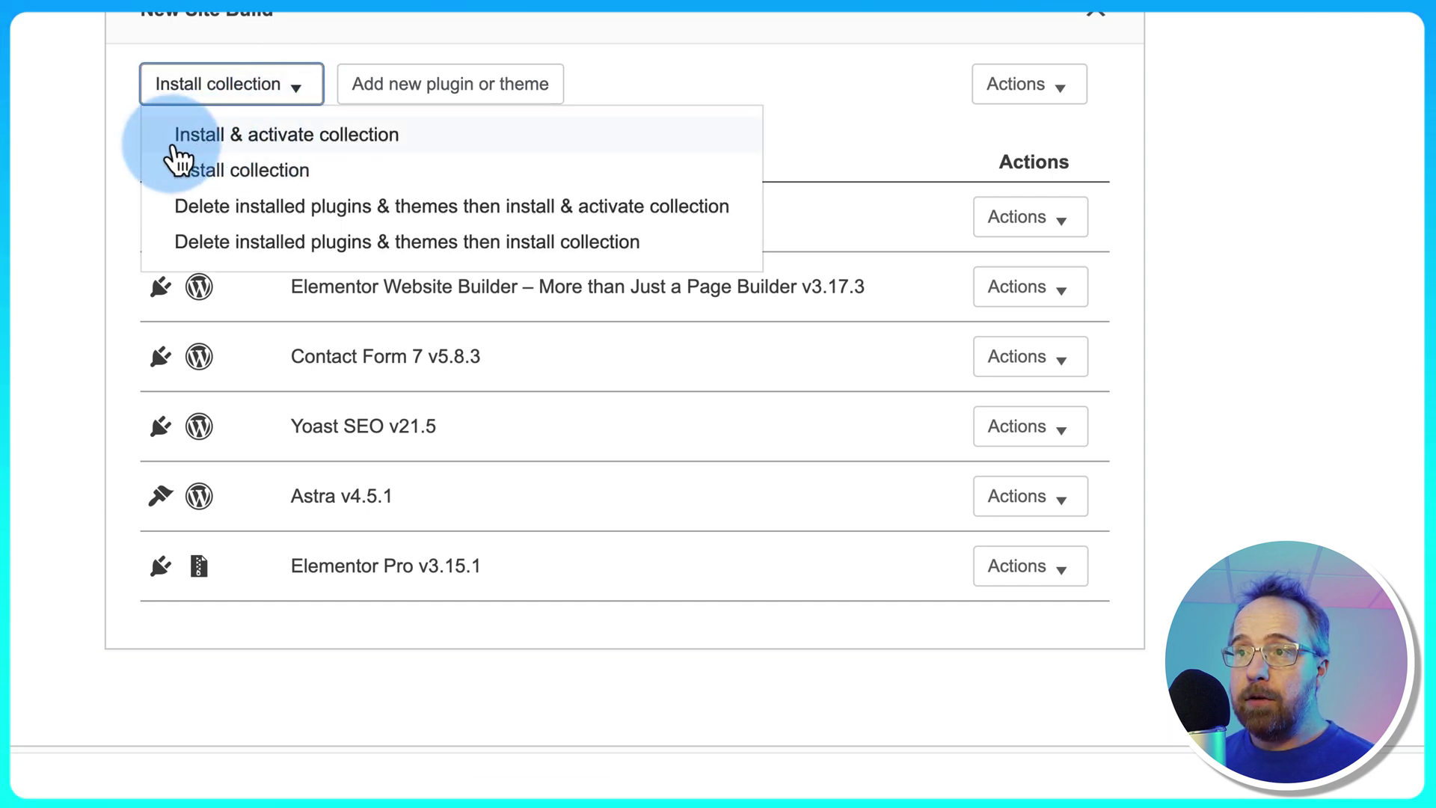
pyautogui.click(823, 104)
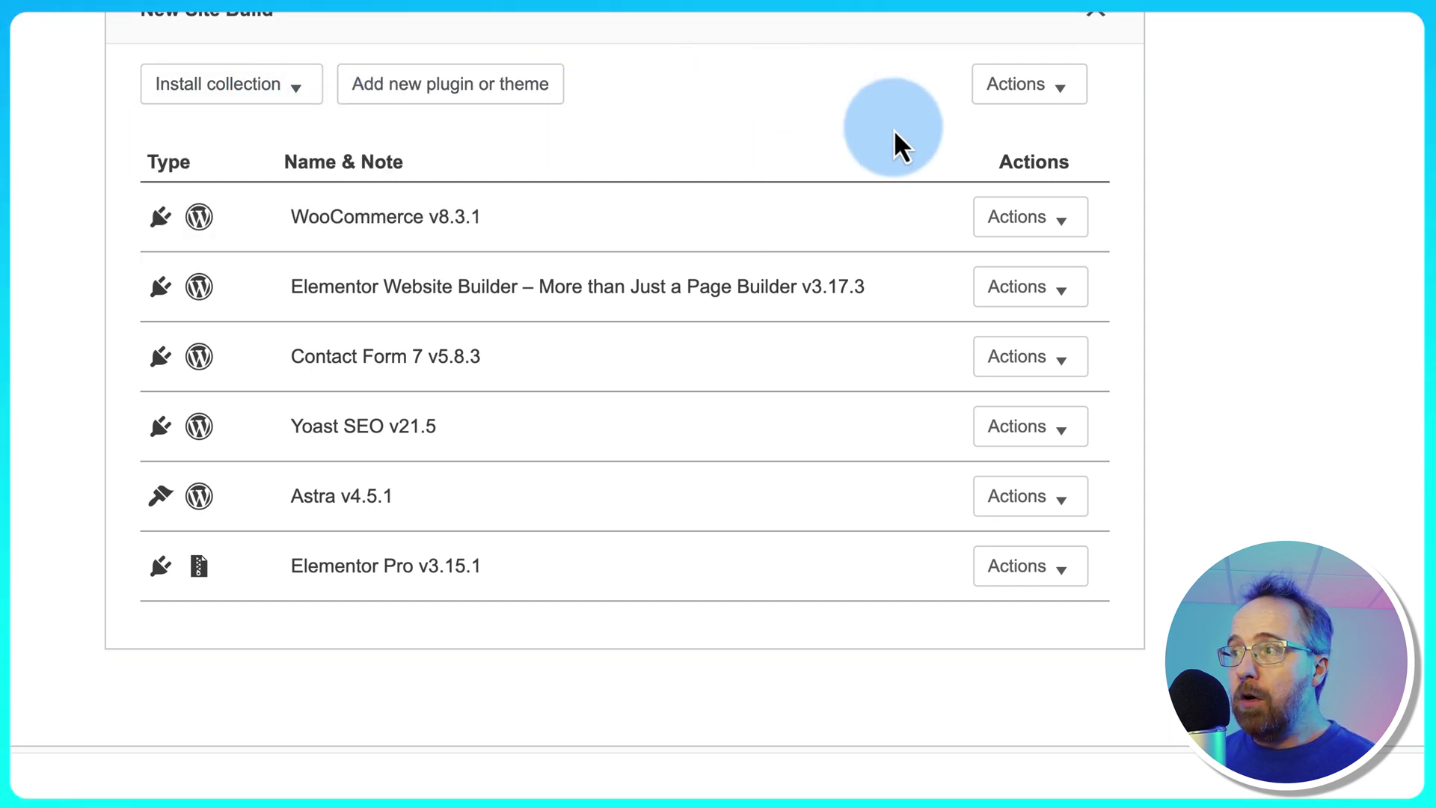
pyautogui.click(1072, 238)
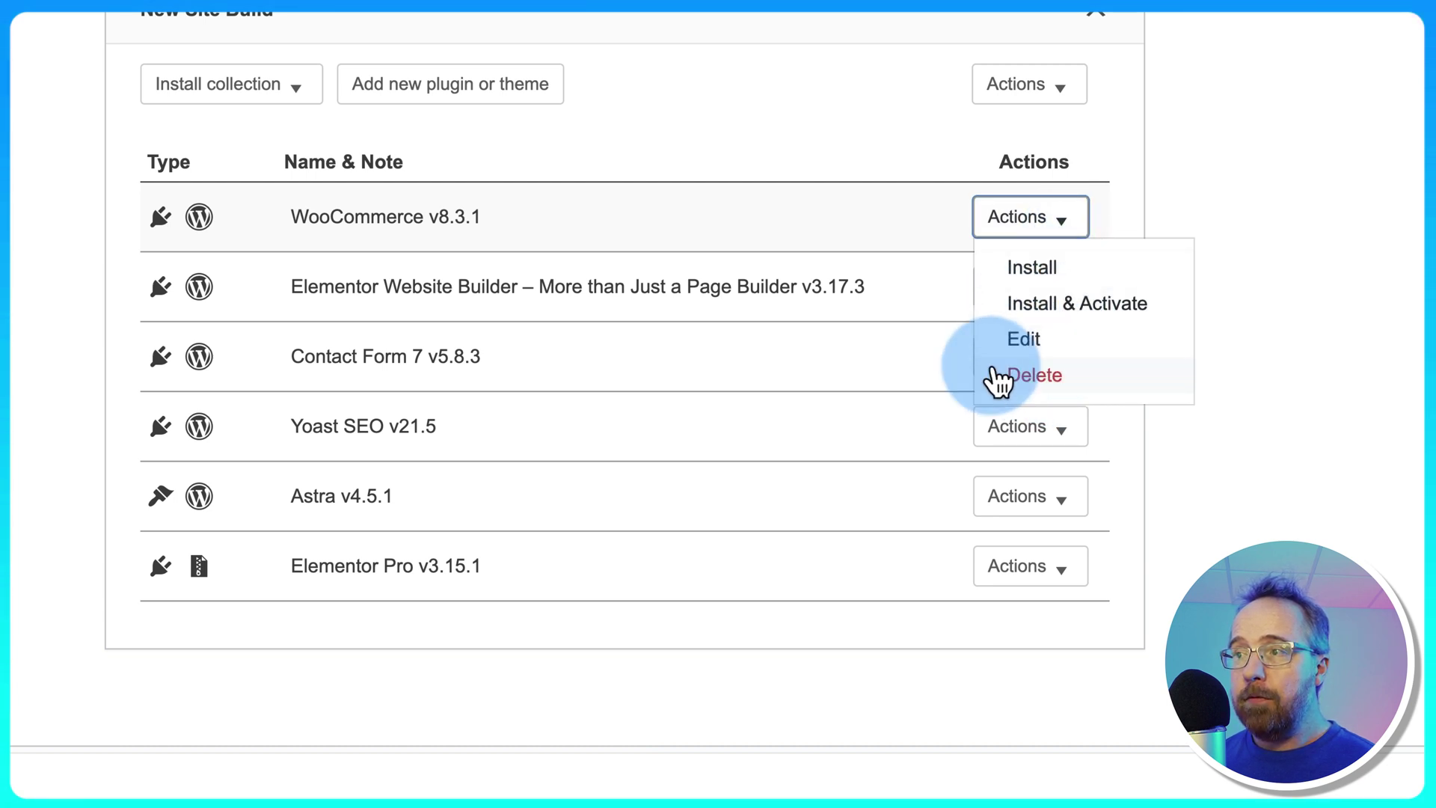
# Install and activate the whole New Site Build collection, acknowledging the two Elementor Pro errors
pyautogui.click(299, 103)
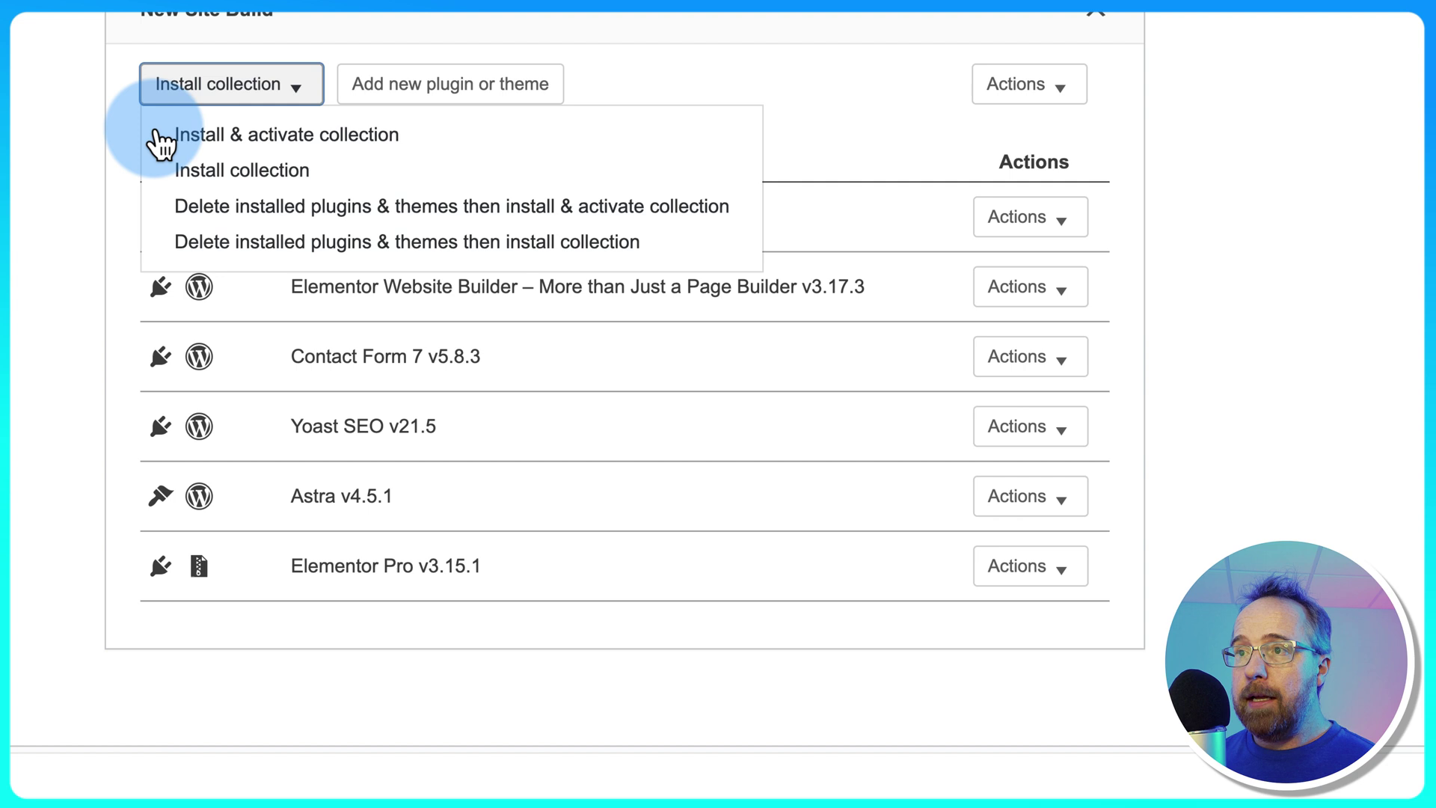
pyautogui.click(342, 141)
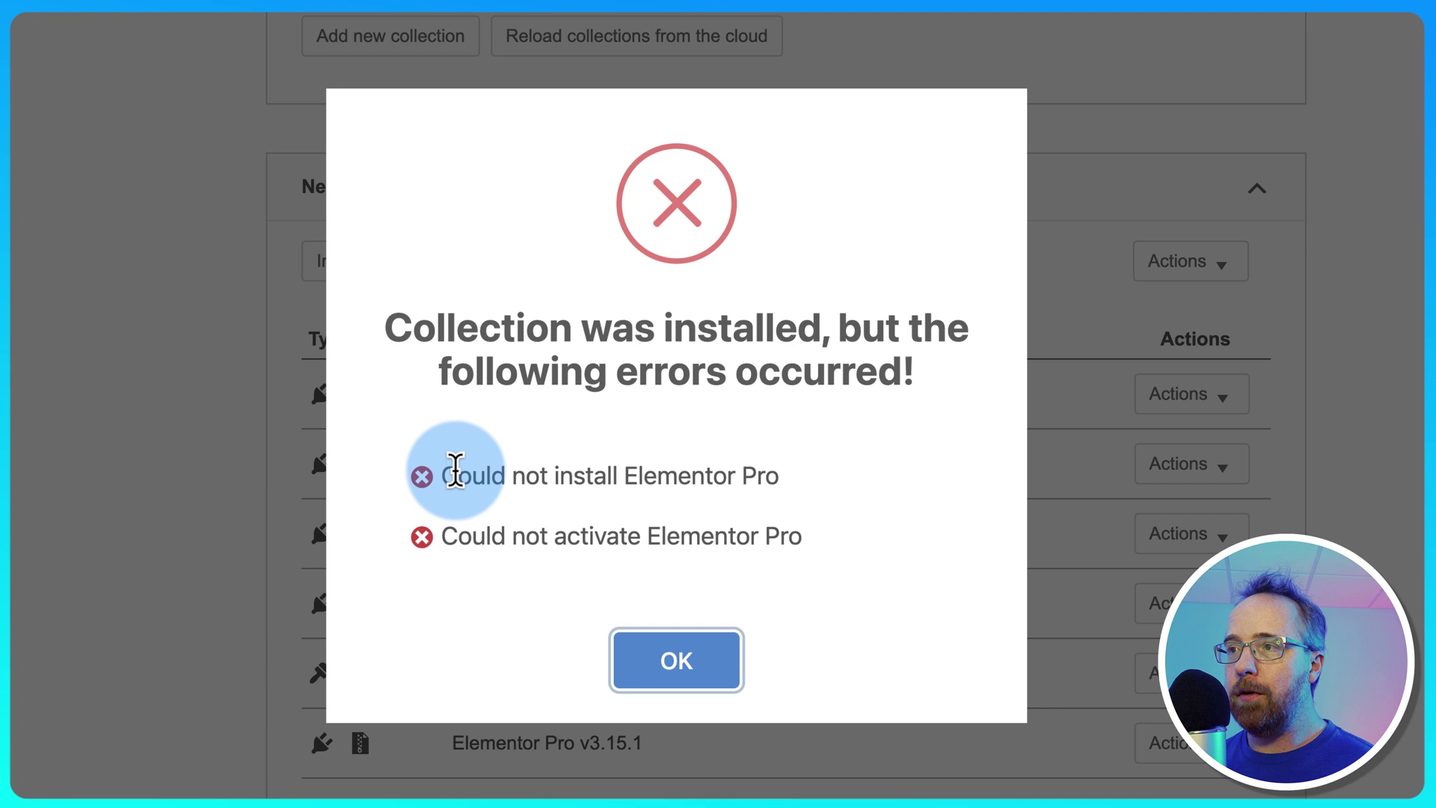
pyautogui.moveTo(432, 477); pyautogui.dragTo(860, 542)
pyautogui.click(690, 682)
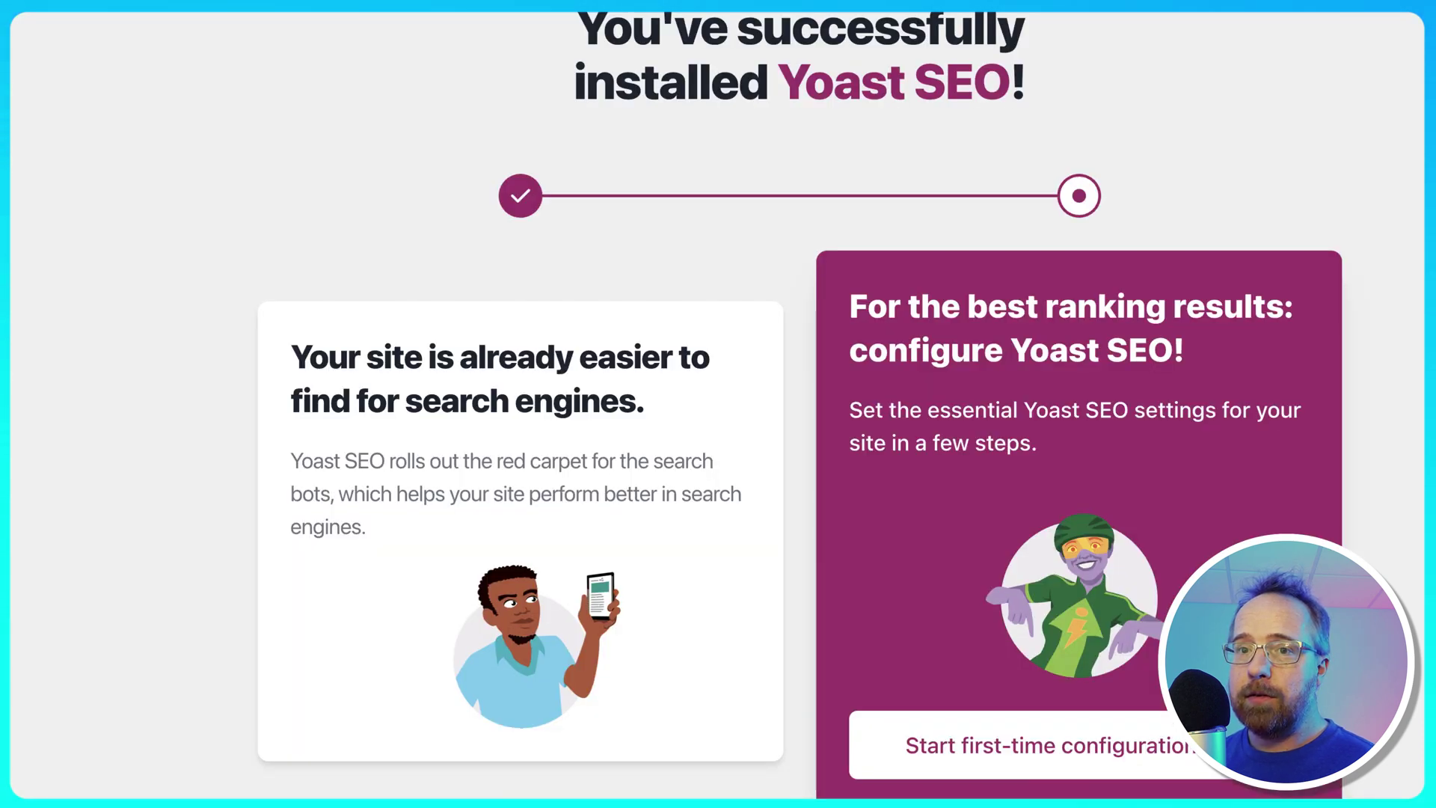
# Open WP Reset's Settings and look over the cloud service choices
pyautogui.hotkey('alt', 'Left')
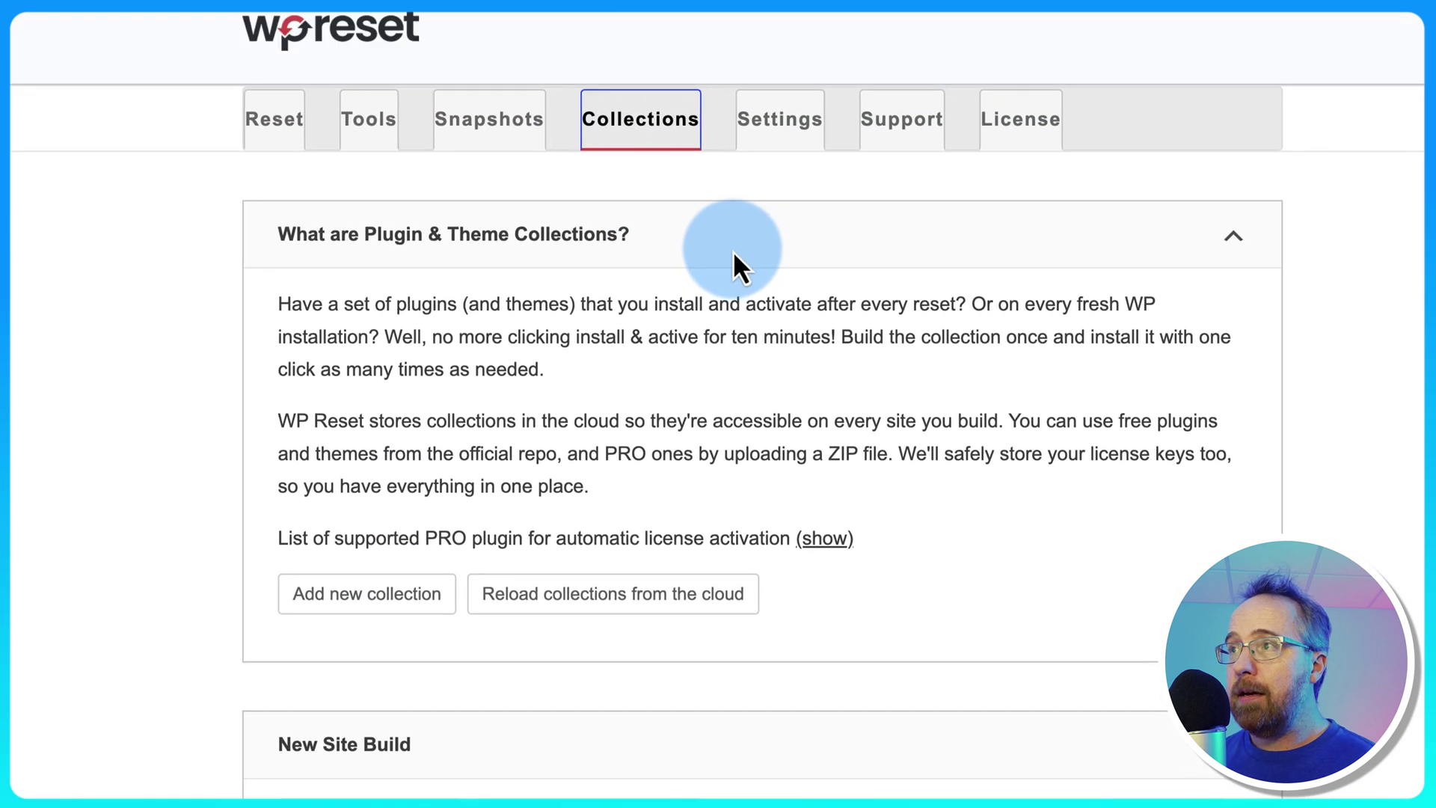
pyautogui.click(823, 139)
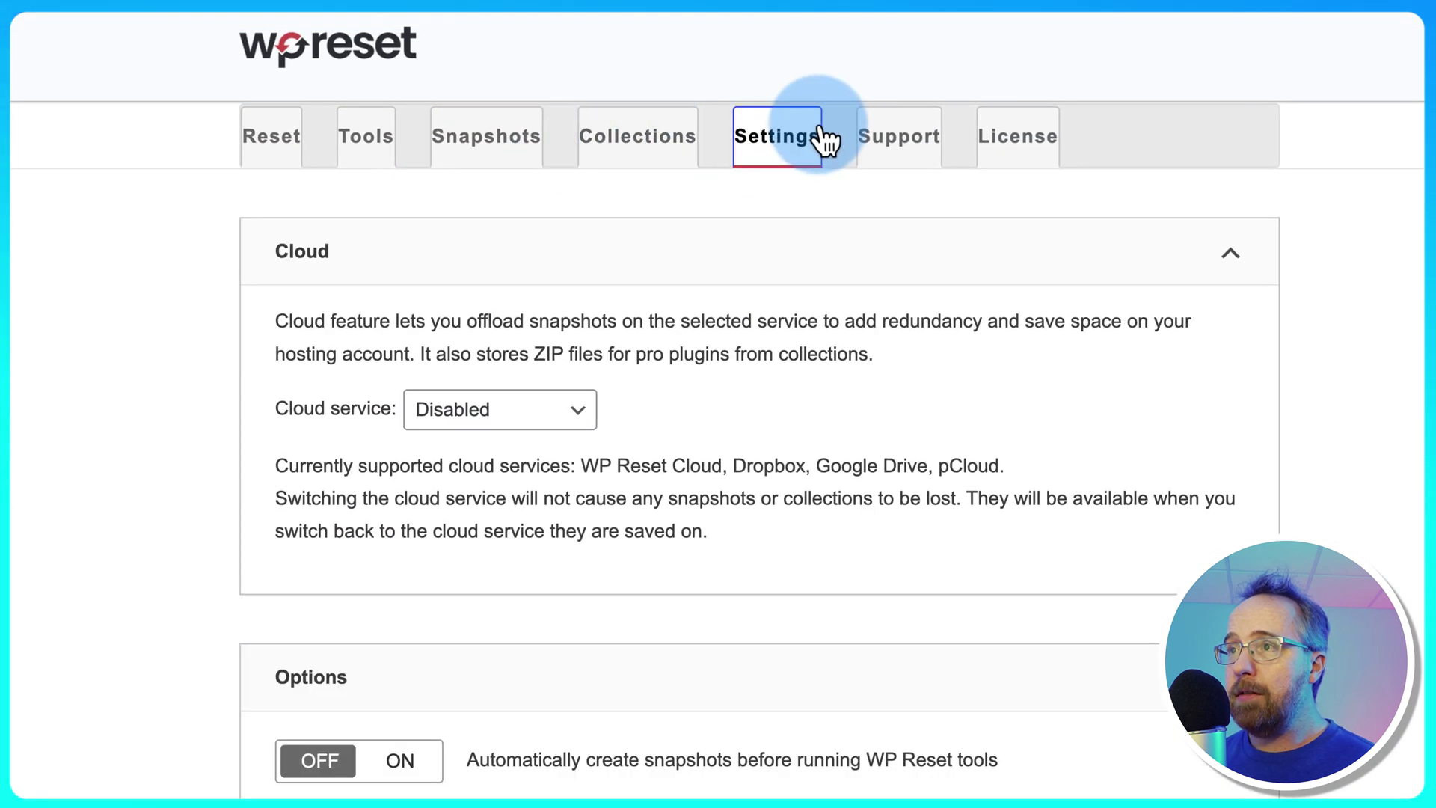
pyautogui.scroll(-1, 523, 239)
pyautogui.moveTo(279, 333); pyautogui.dragTo(401, 334)
pyautogui.click(449, 337)
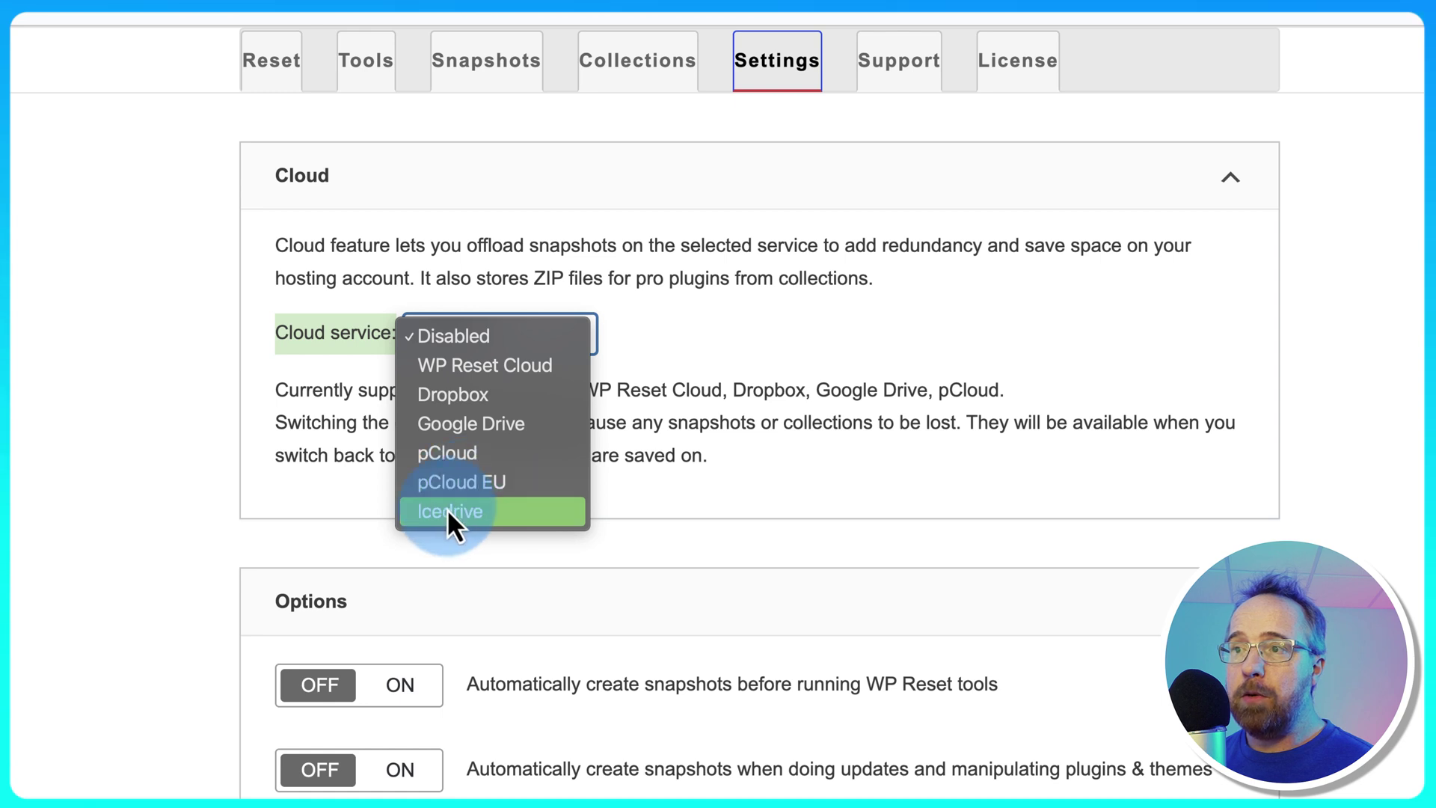
pyautogui.press('Escape')
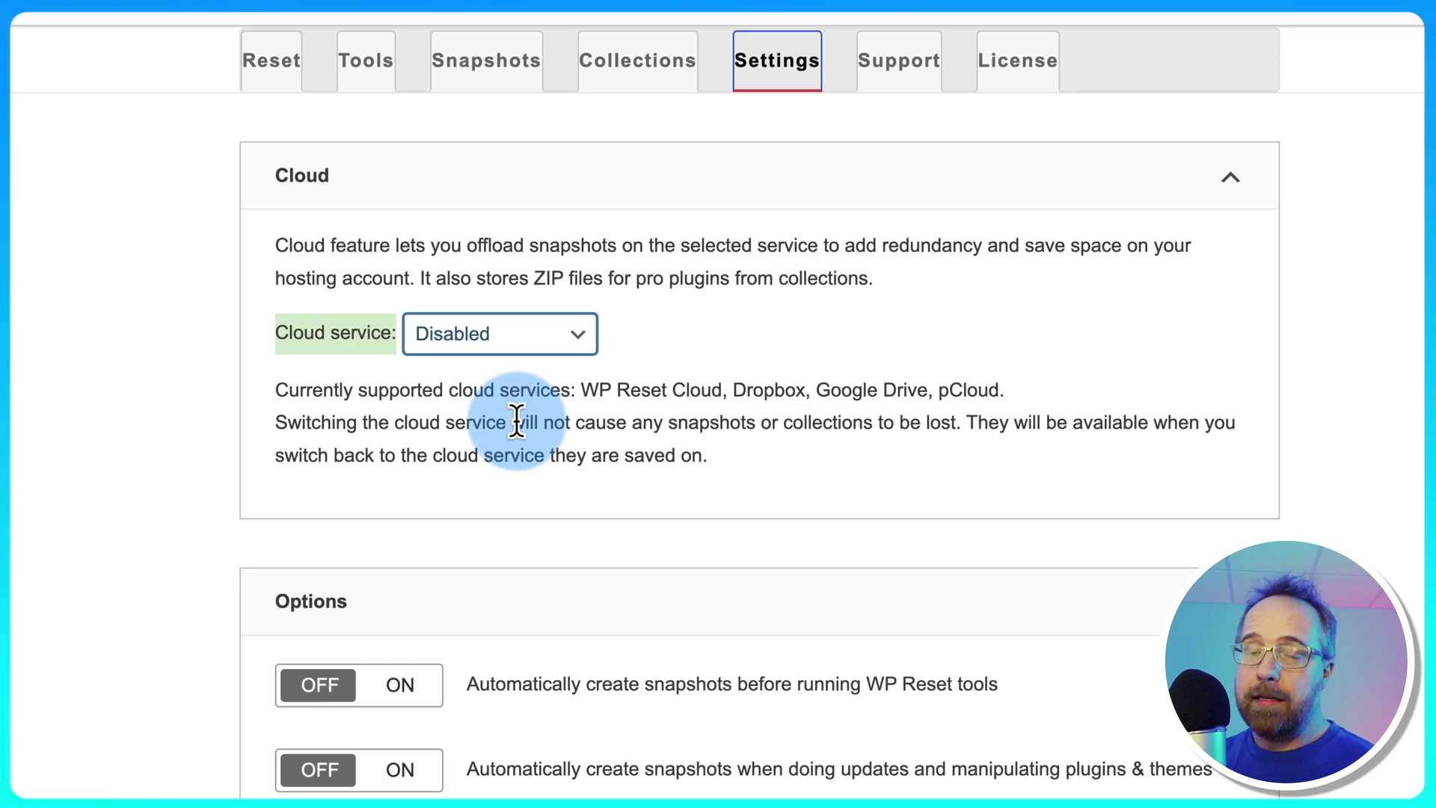
# Return to Collections and inspect the Elementor Pro v3.15.1 entry
pyautogui.click(631, 77)
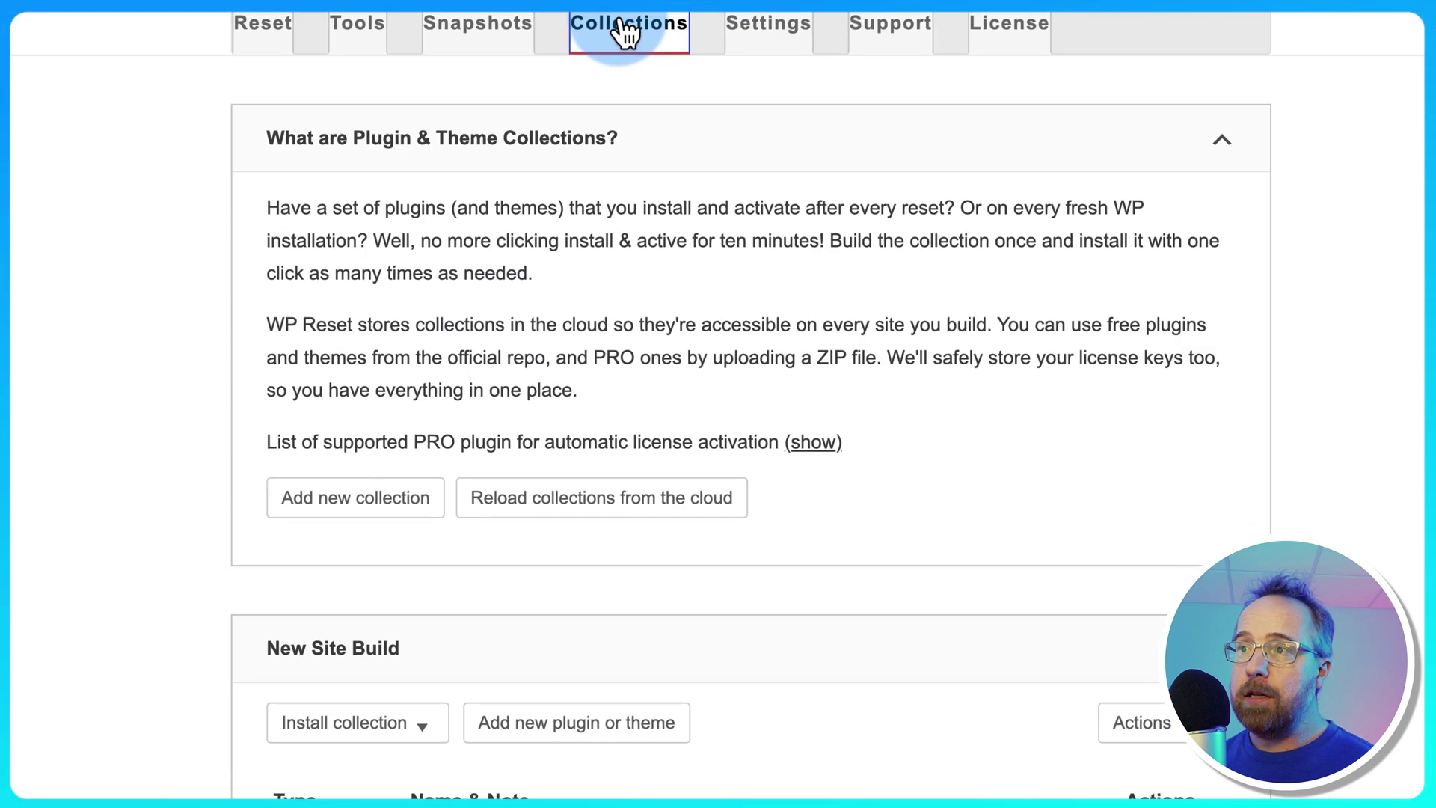
pyautogui.scroll(-8, 385, 577)
pyautogui.moveTo(587, 663); pyautogui.dragTo(281, 649)
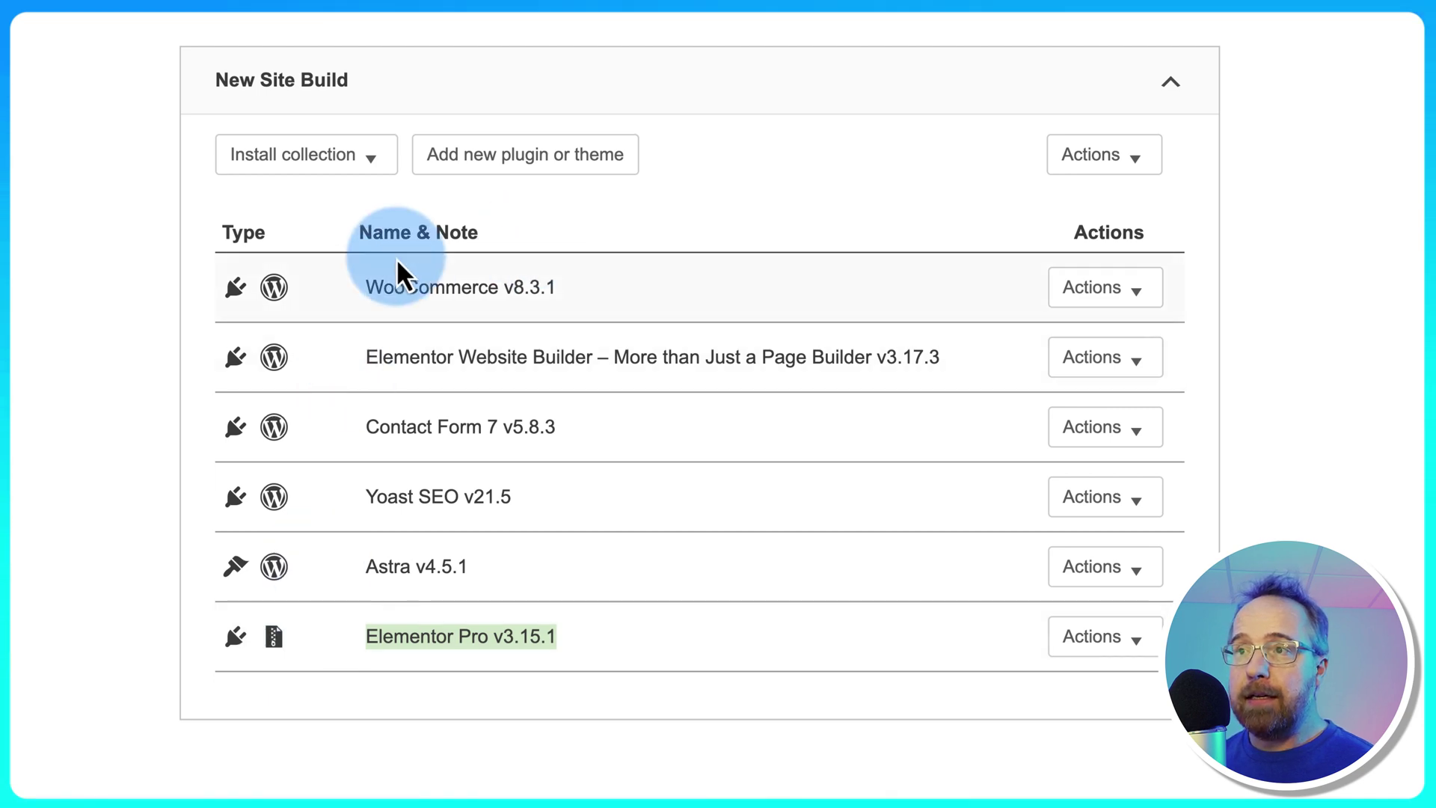
pyautogui.scroll(1, 453, 466)
pyautogui.scroll(8, 434, 546)
# Set the cloud service to WP Reset Cloud in WP Reset's Settings
pyautogui.click(645, 146)
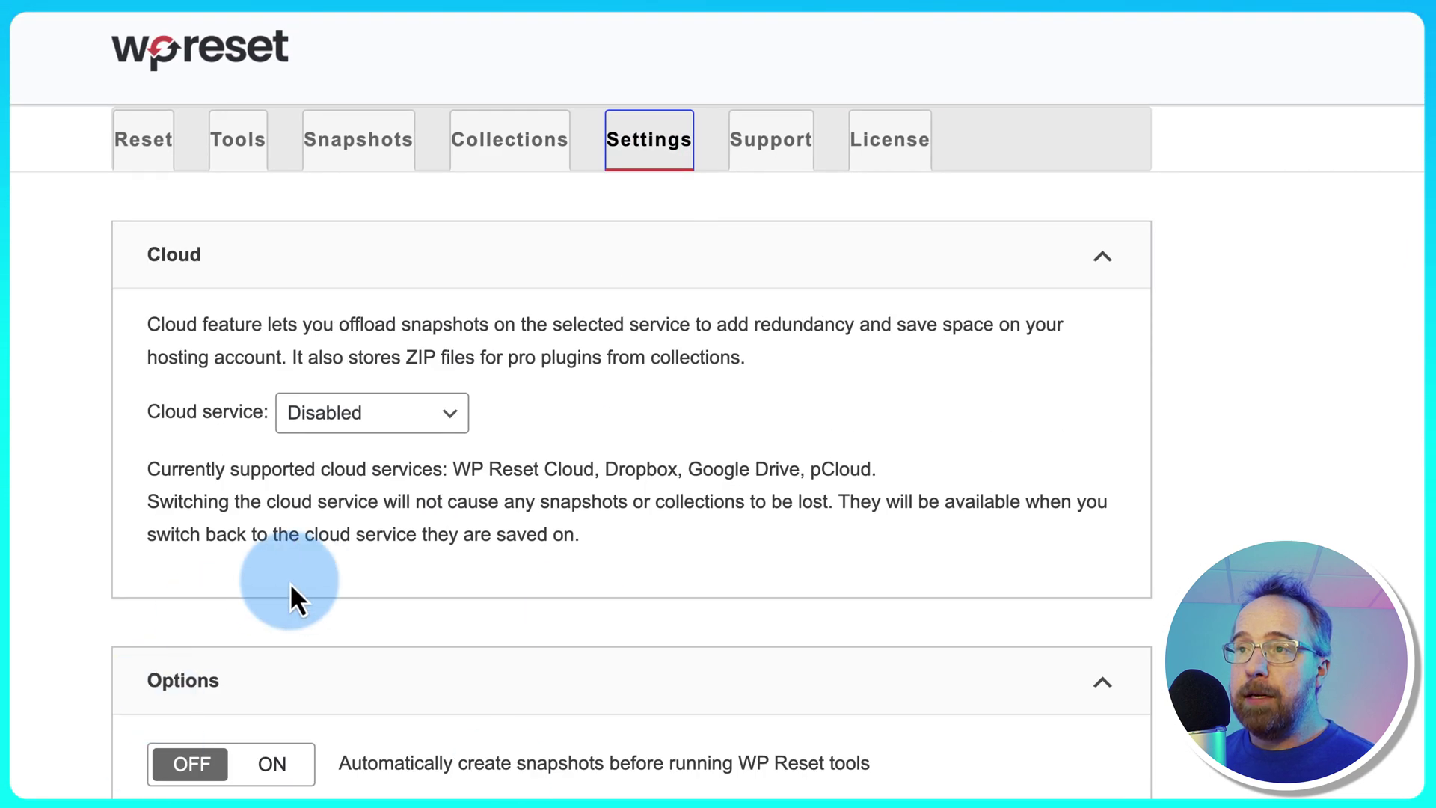
pyautogui.click(430, 424)
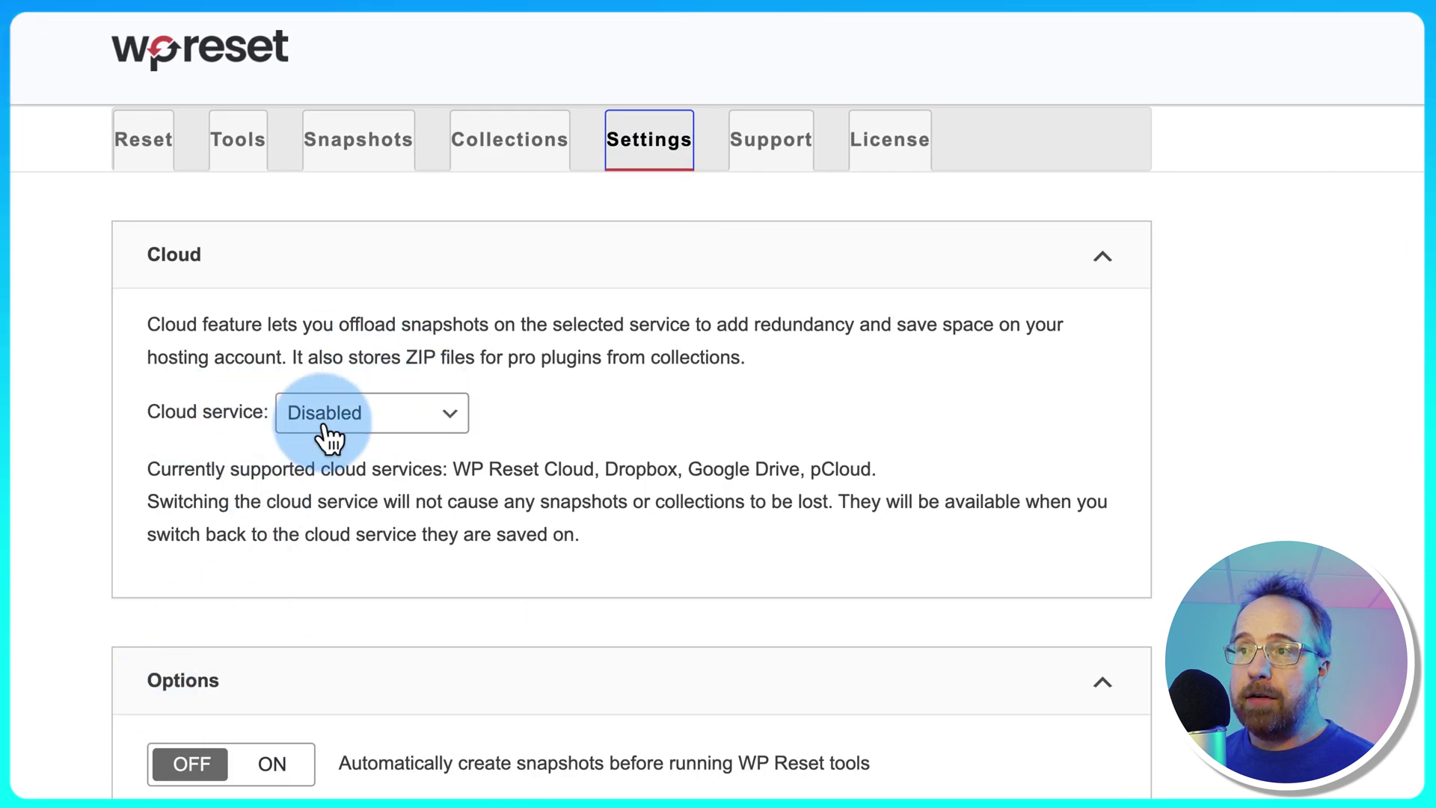
pyautogui.click(417, 433)
pyautogui.click(434, 431)
pyautogui.click(386, 445)
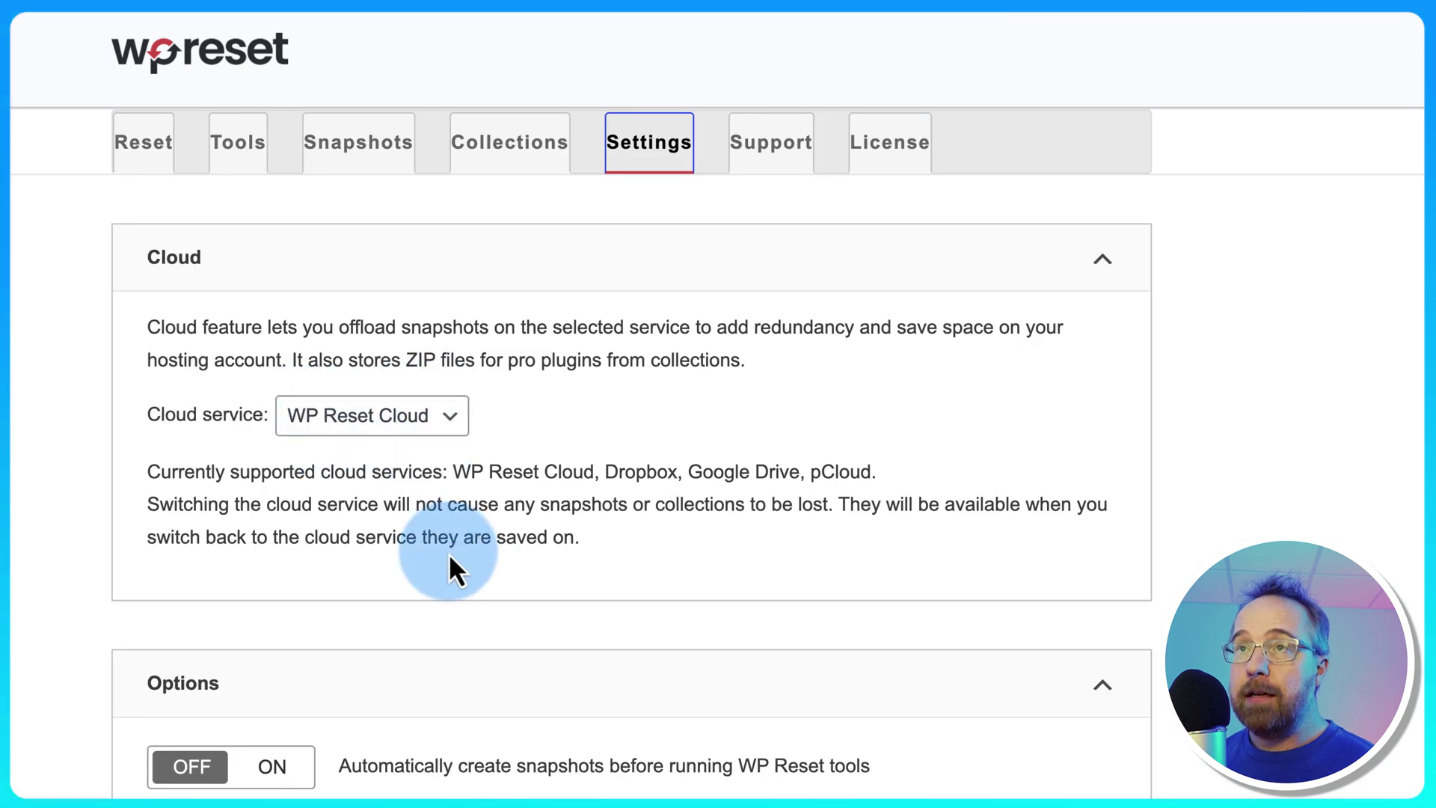
pyautogui.scroll(-5, 60, 83)
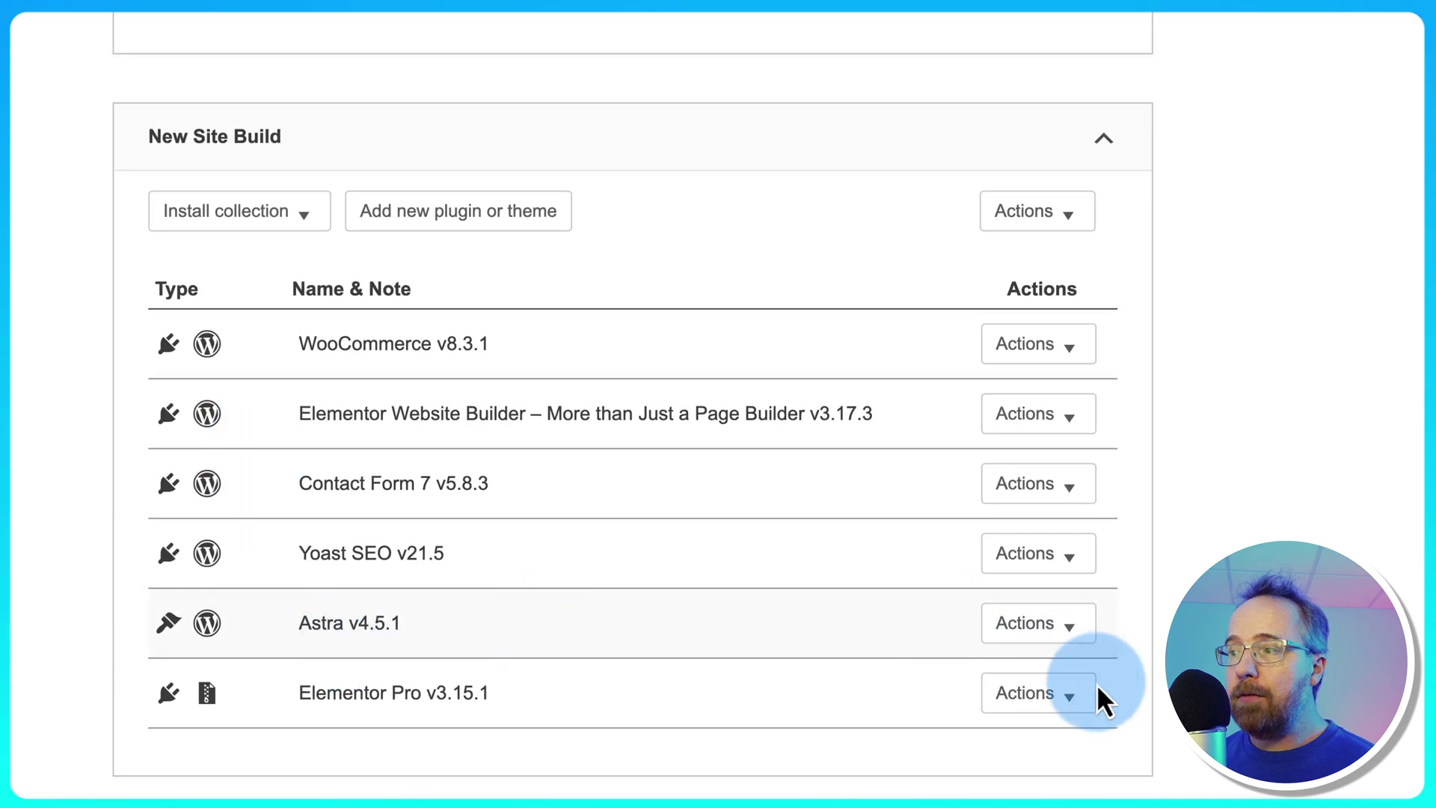
# Delete the existing Elementor Pro item from New Site Build
pyautogui.click(1070, 694)
pyautogui.scroll(-3, 1095, 684)
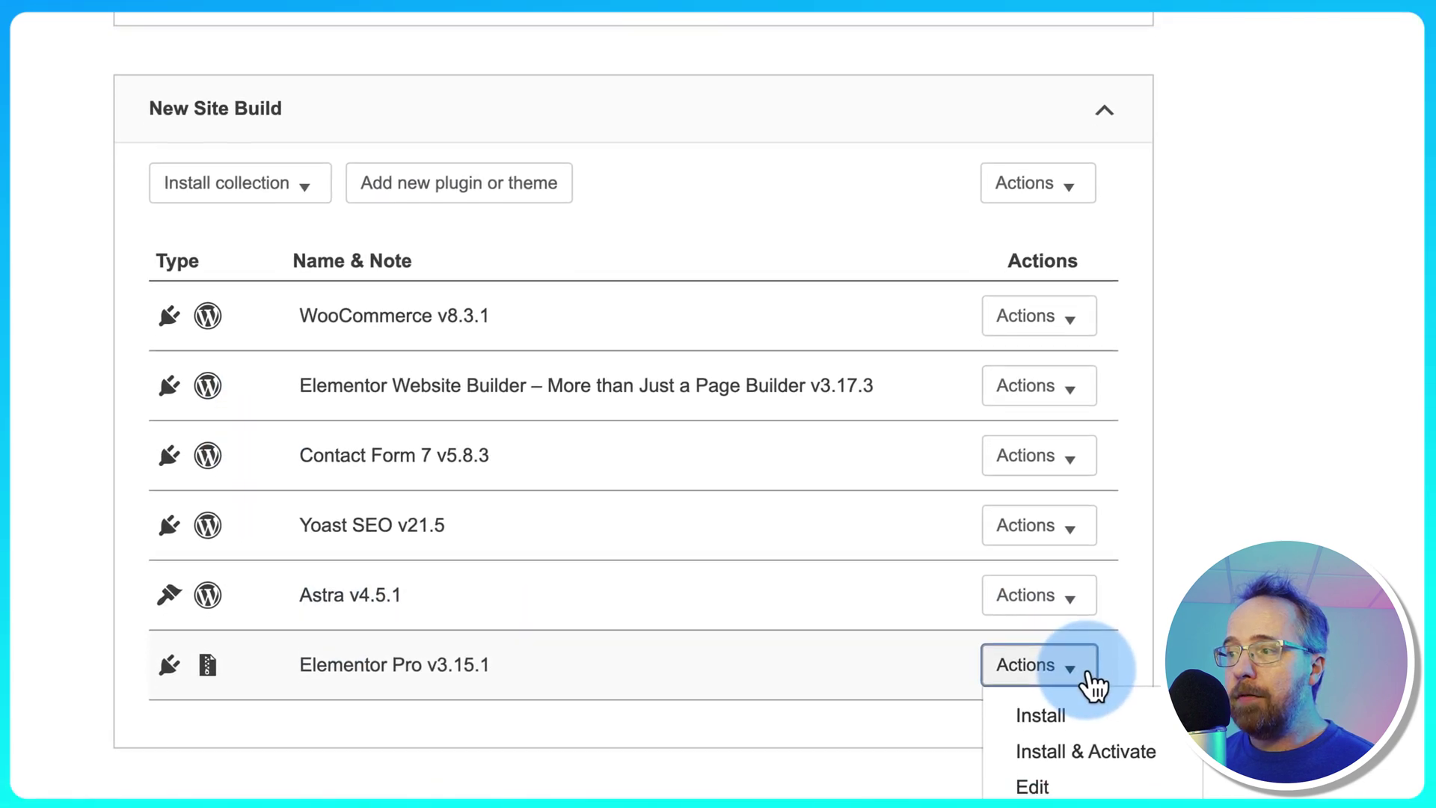
pyautogui.click(1050, 736)
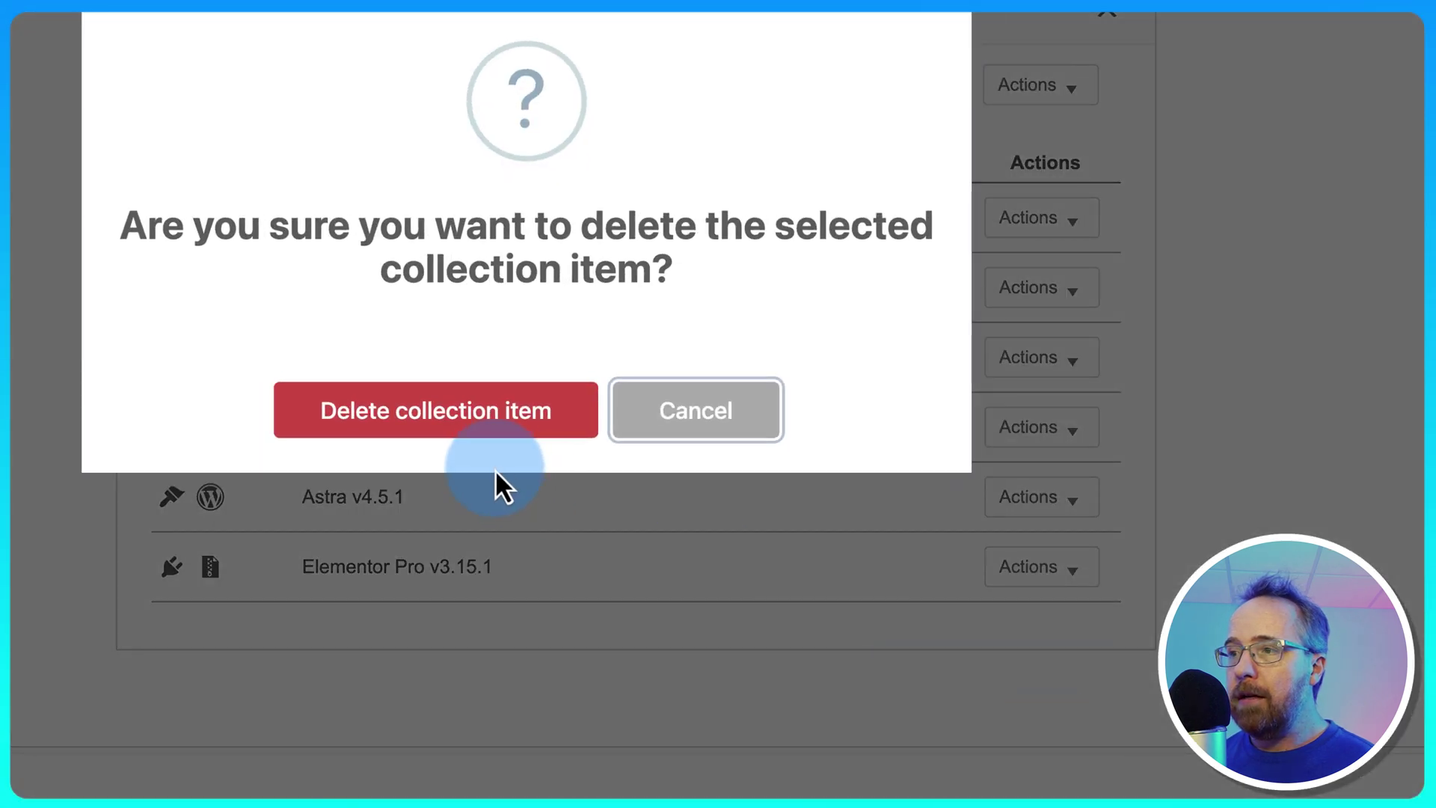
pyautogui.click(490, 418)
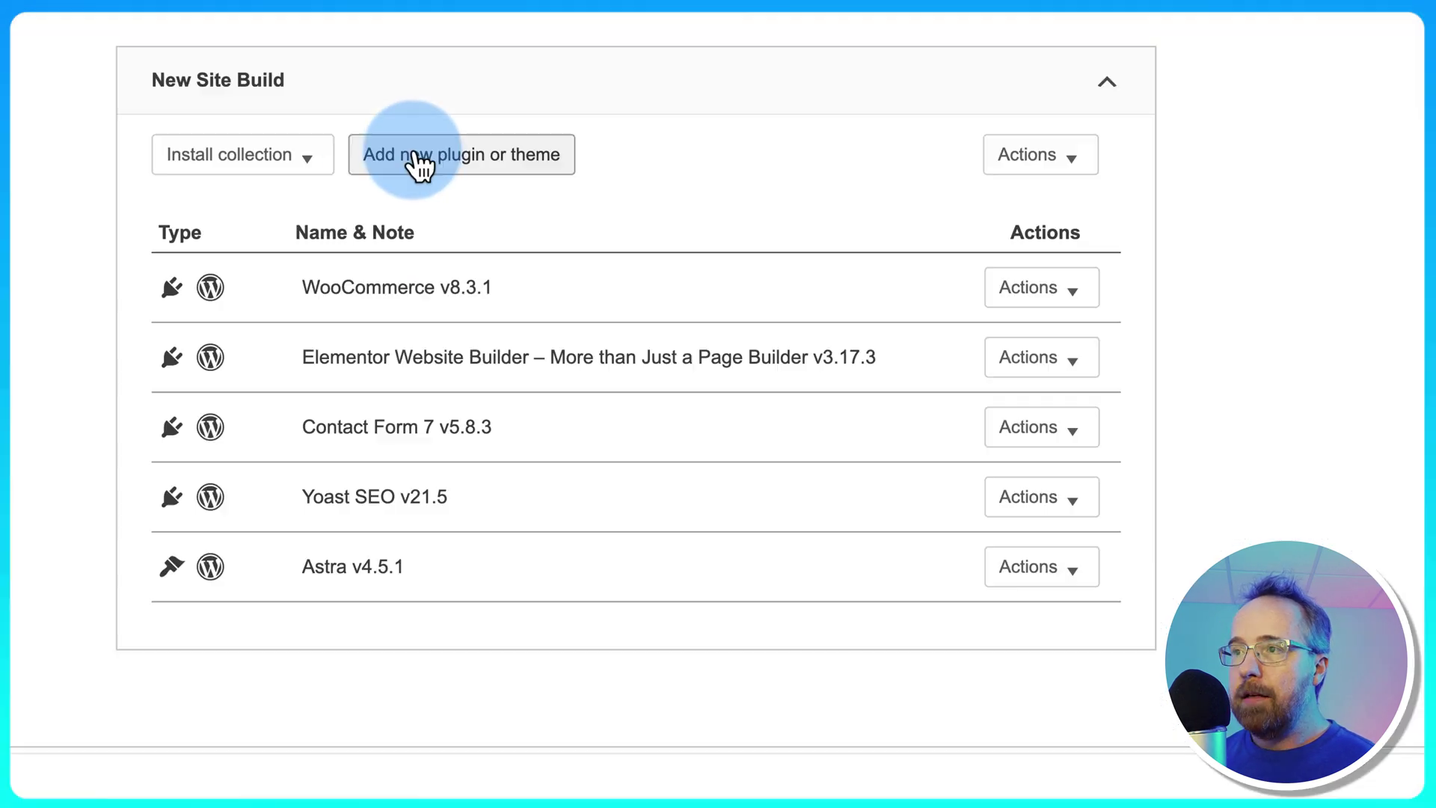
# Add elementor-pro-3.15.1.zip as a new plugin item from a ZIP file
pyautogui.click(419, 166)
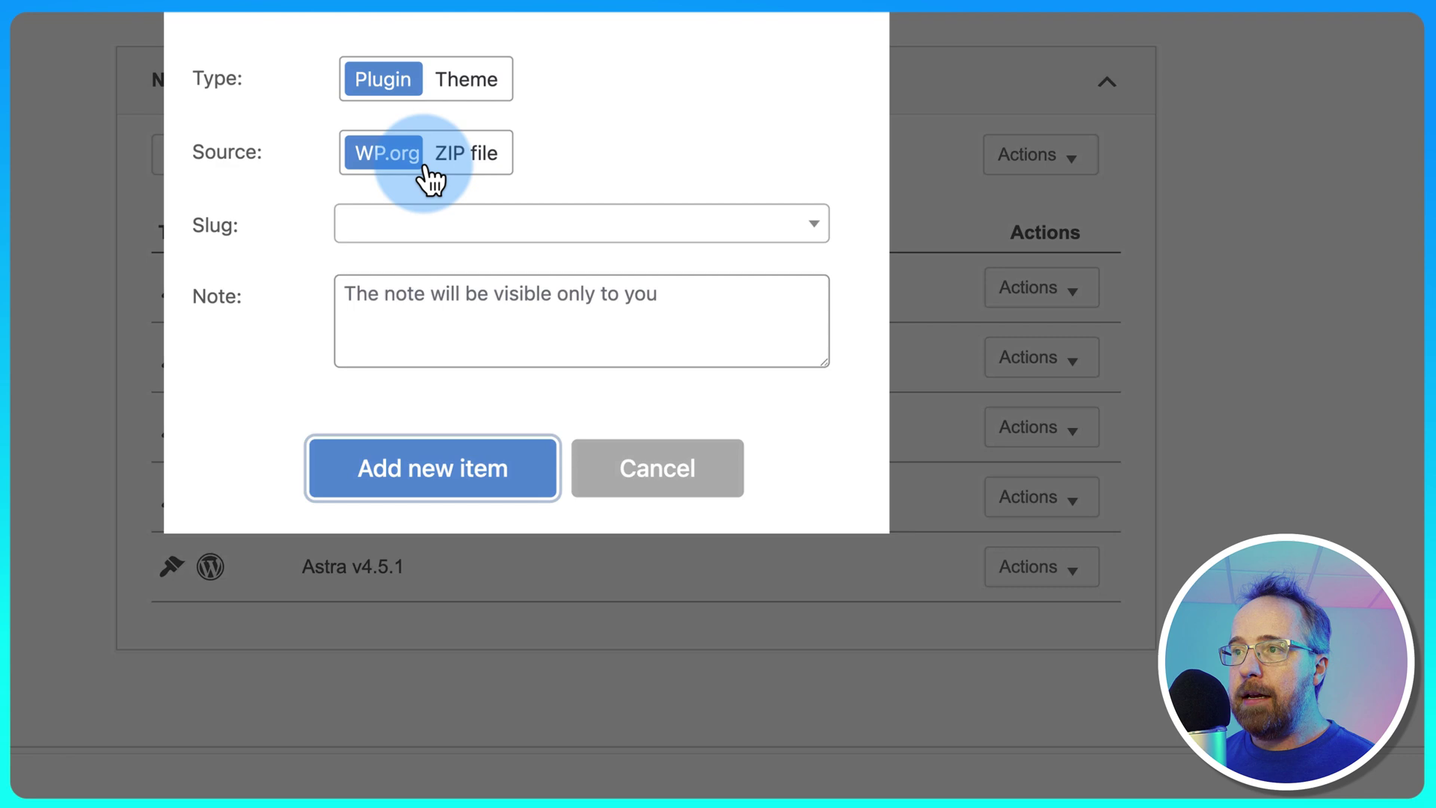
pyautogui.click(470, 159)
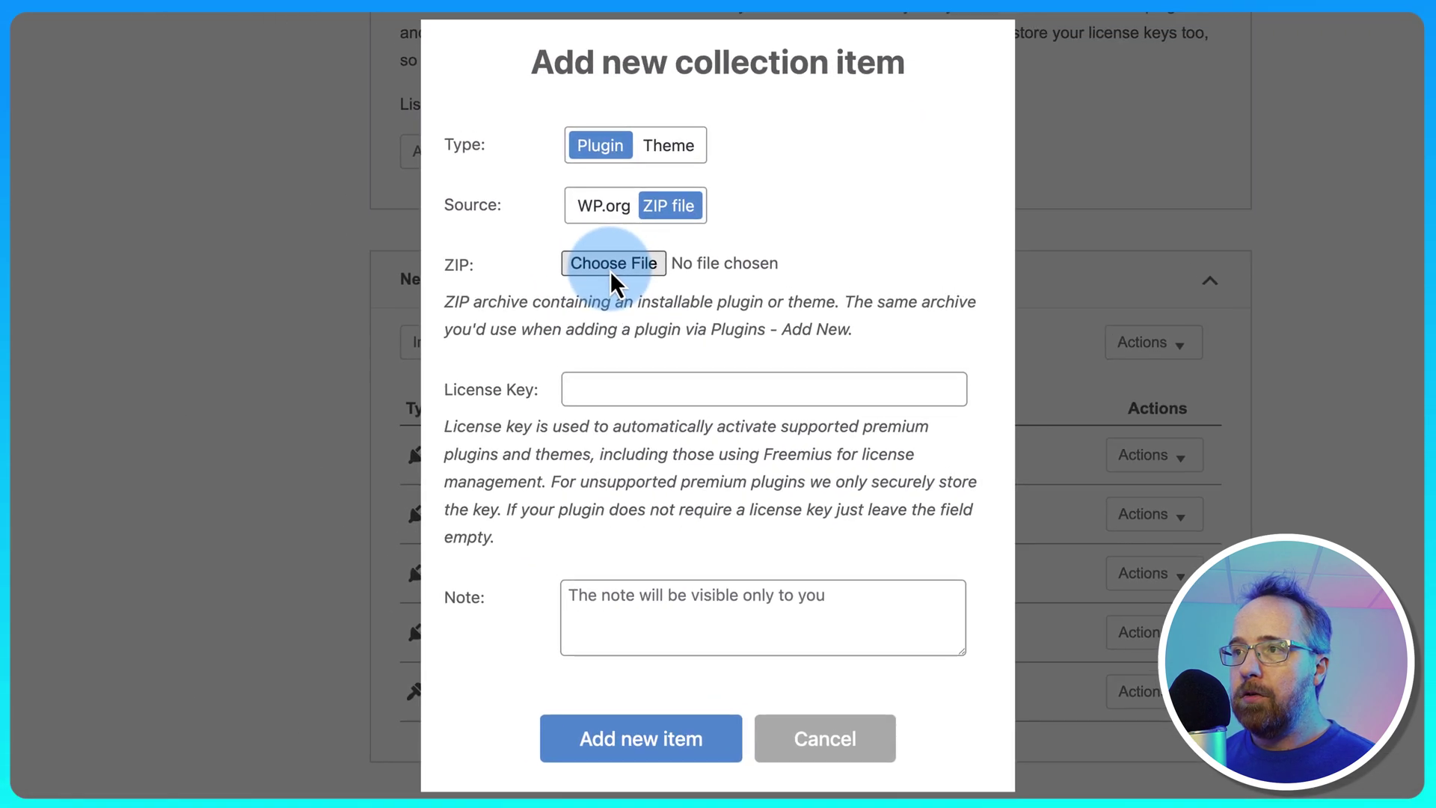
pyautogui.click(611, 271)
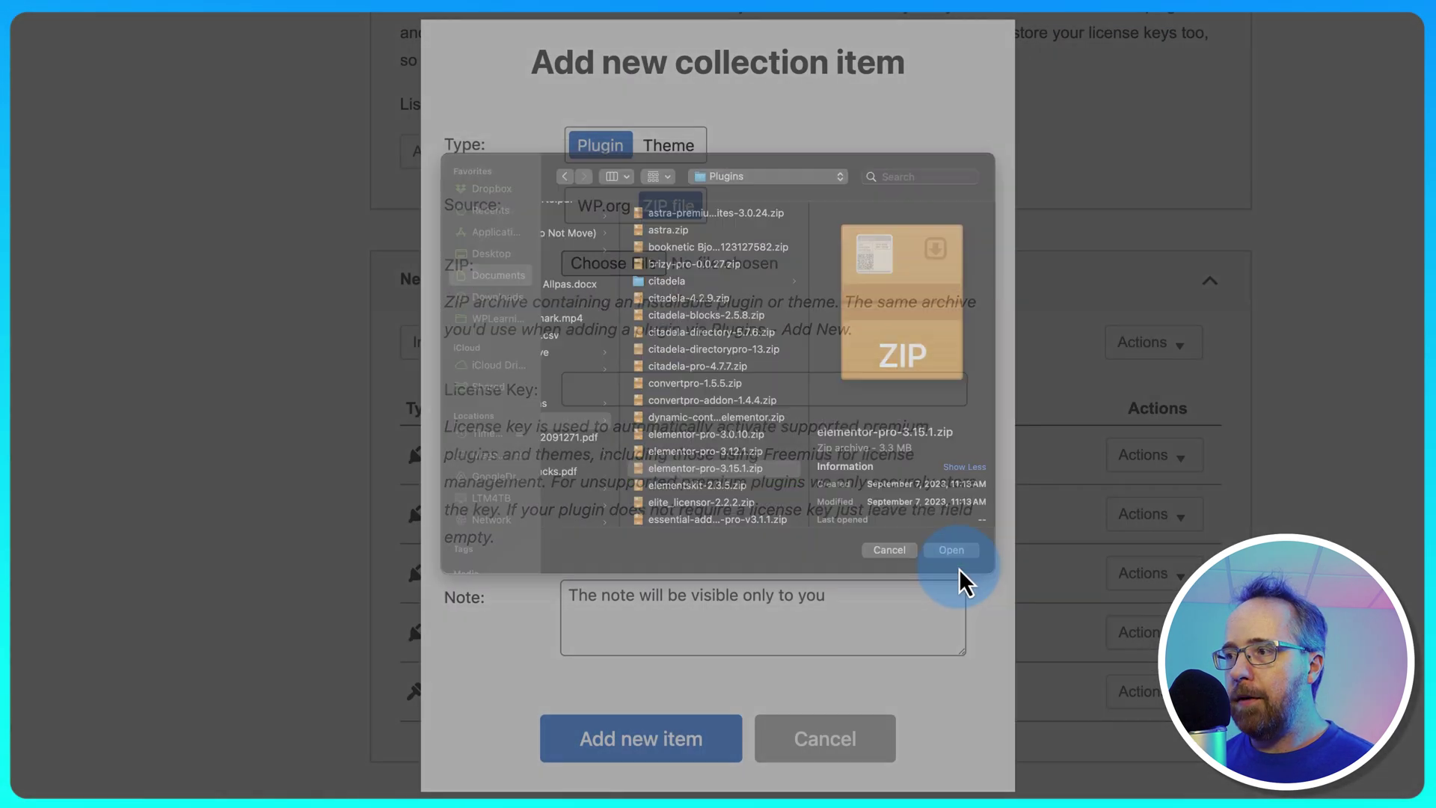
pyautogui.click(959, 568)
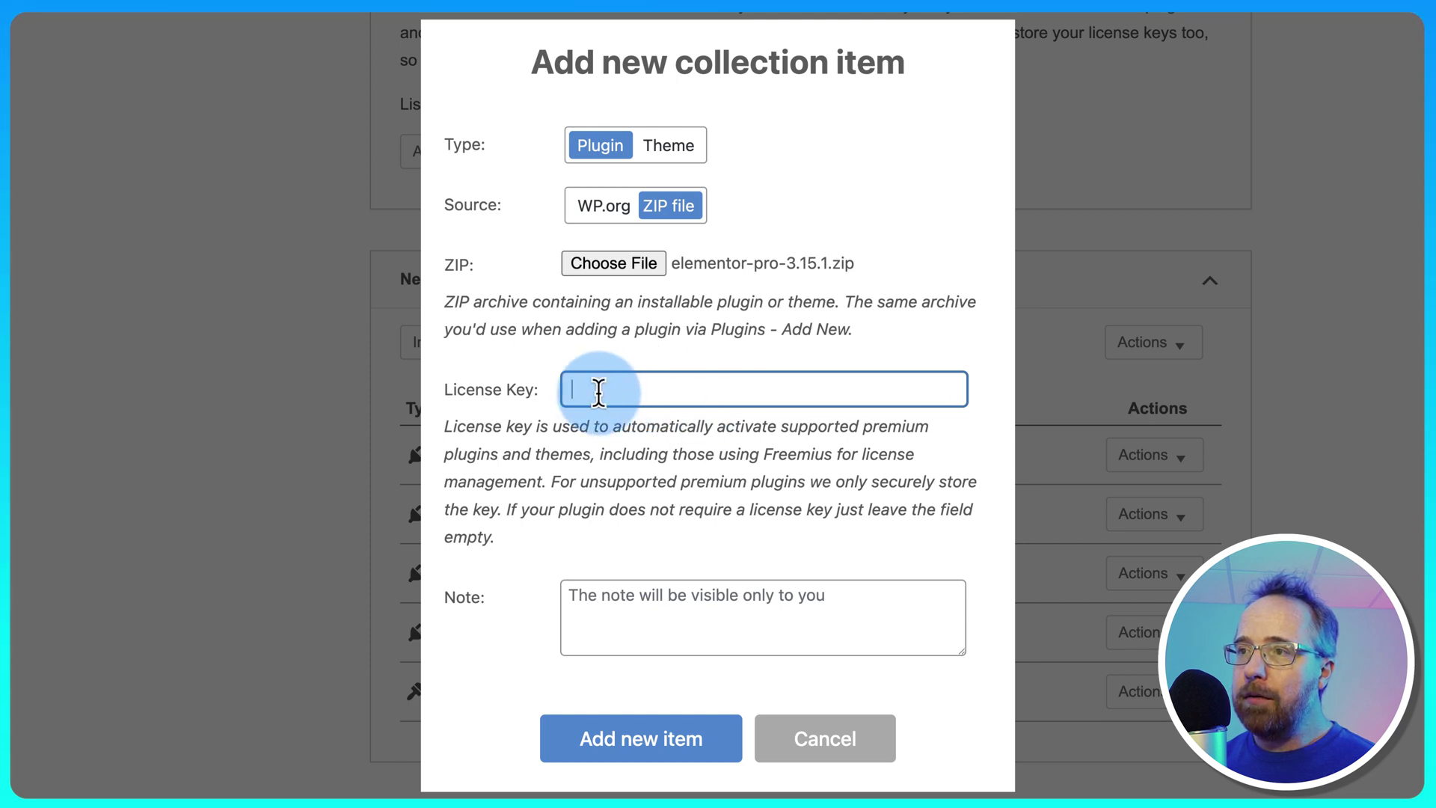
pyautogui.click(641, 718)
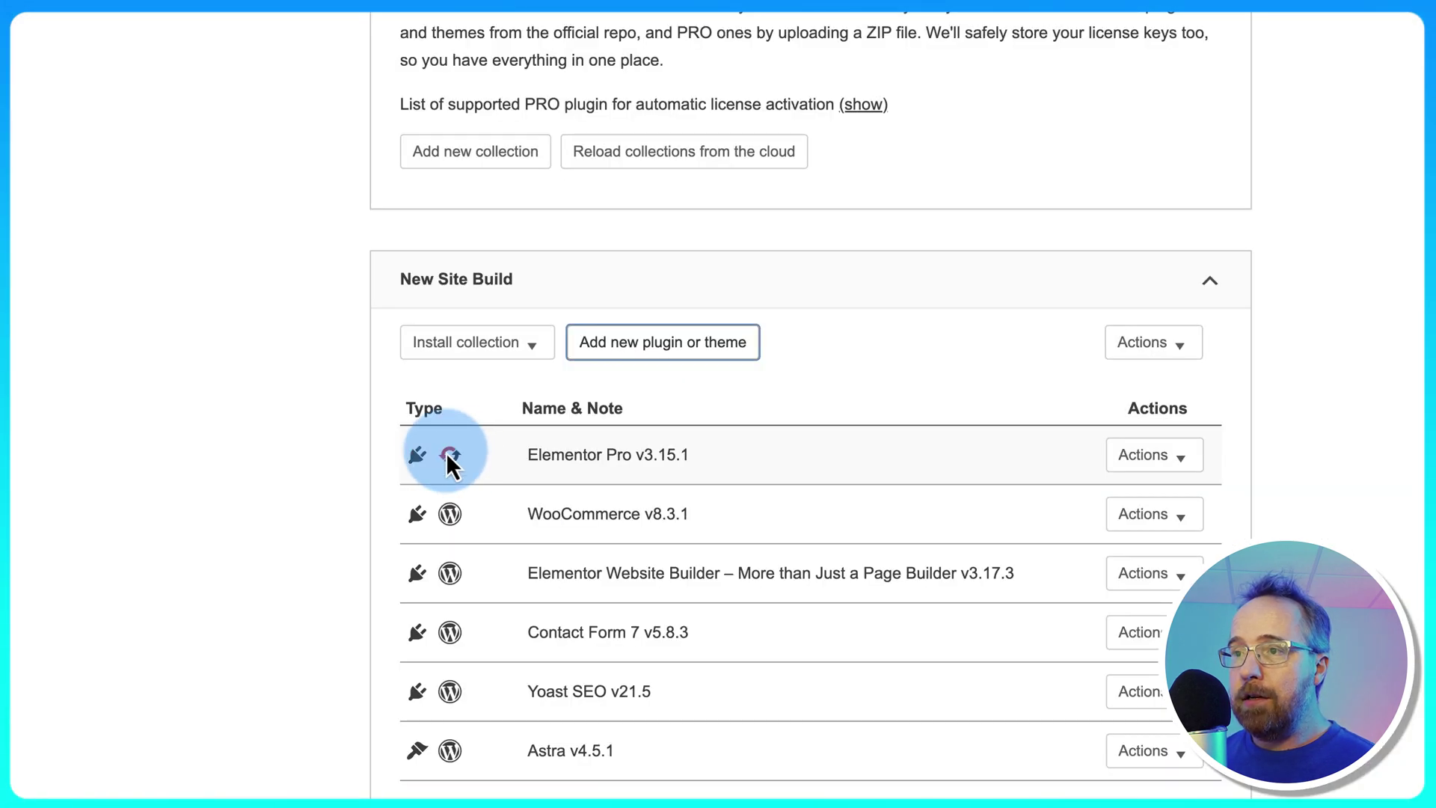
# Install and activate only Elementor Pro from the collection's item actions
pyautogui.click(535, 349)
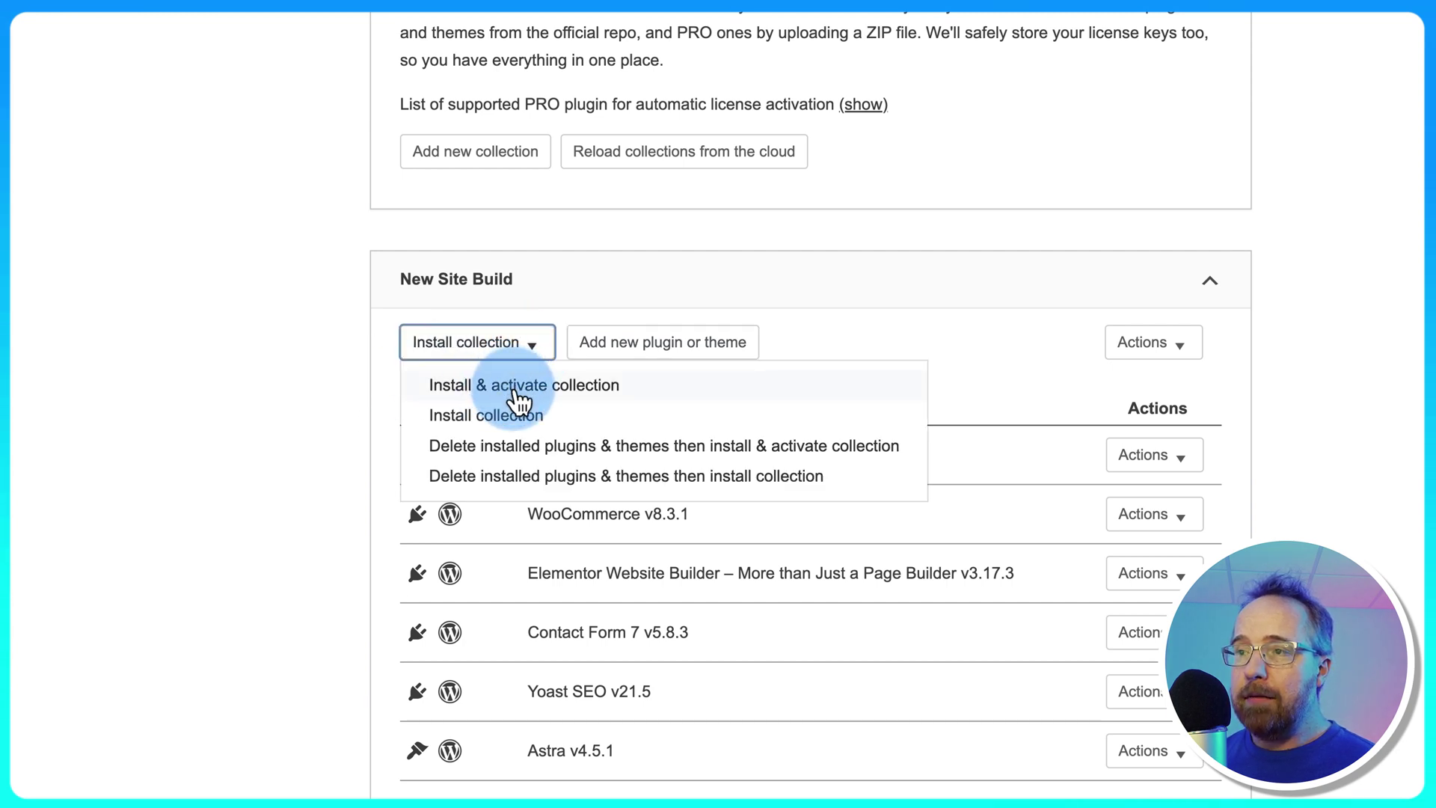
pyautogui.click(875, 311)
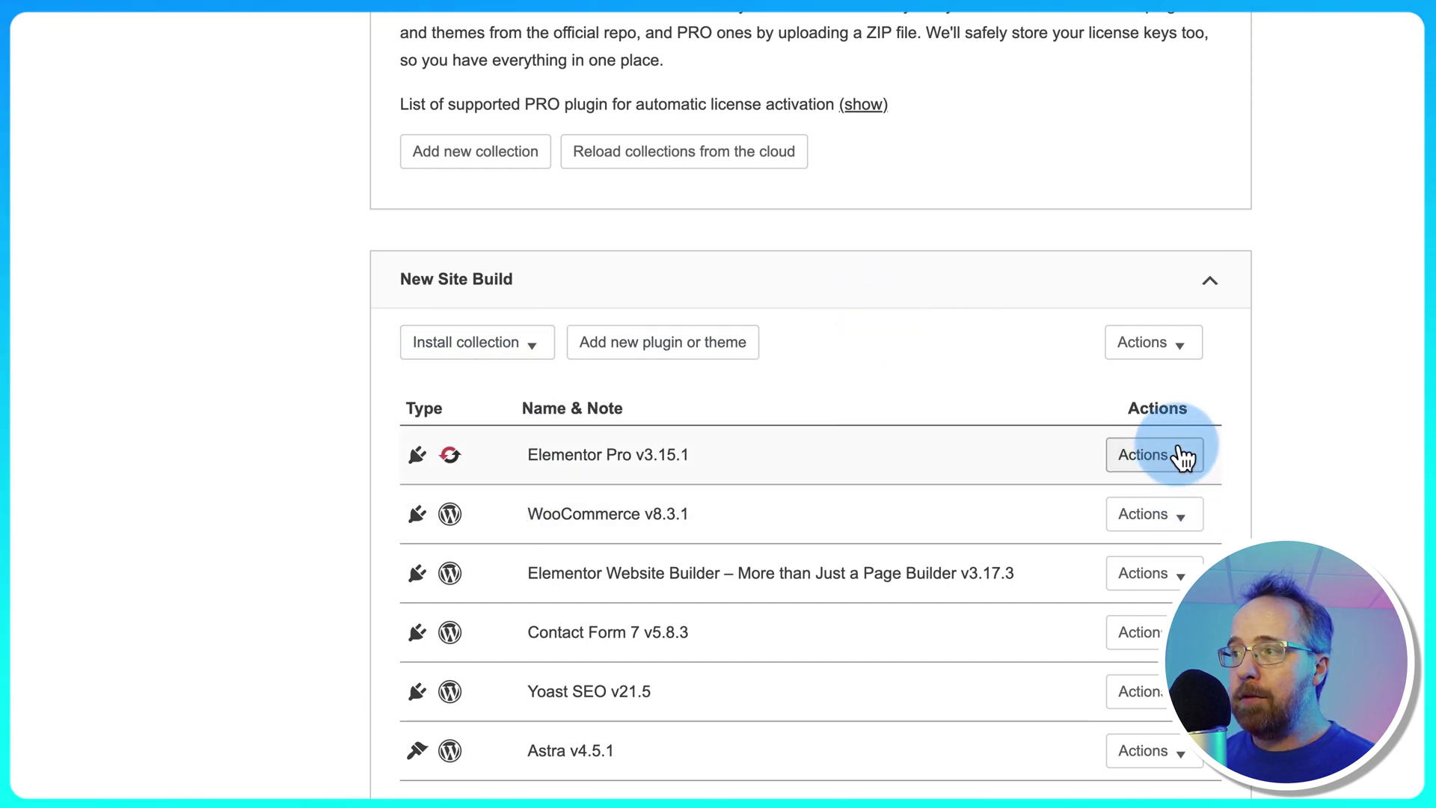
pyautogui.click(1185, 457)
pyautogui.click(1173, 533)
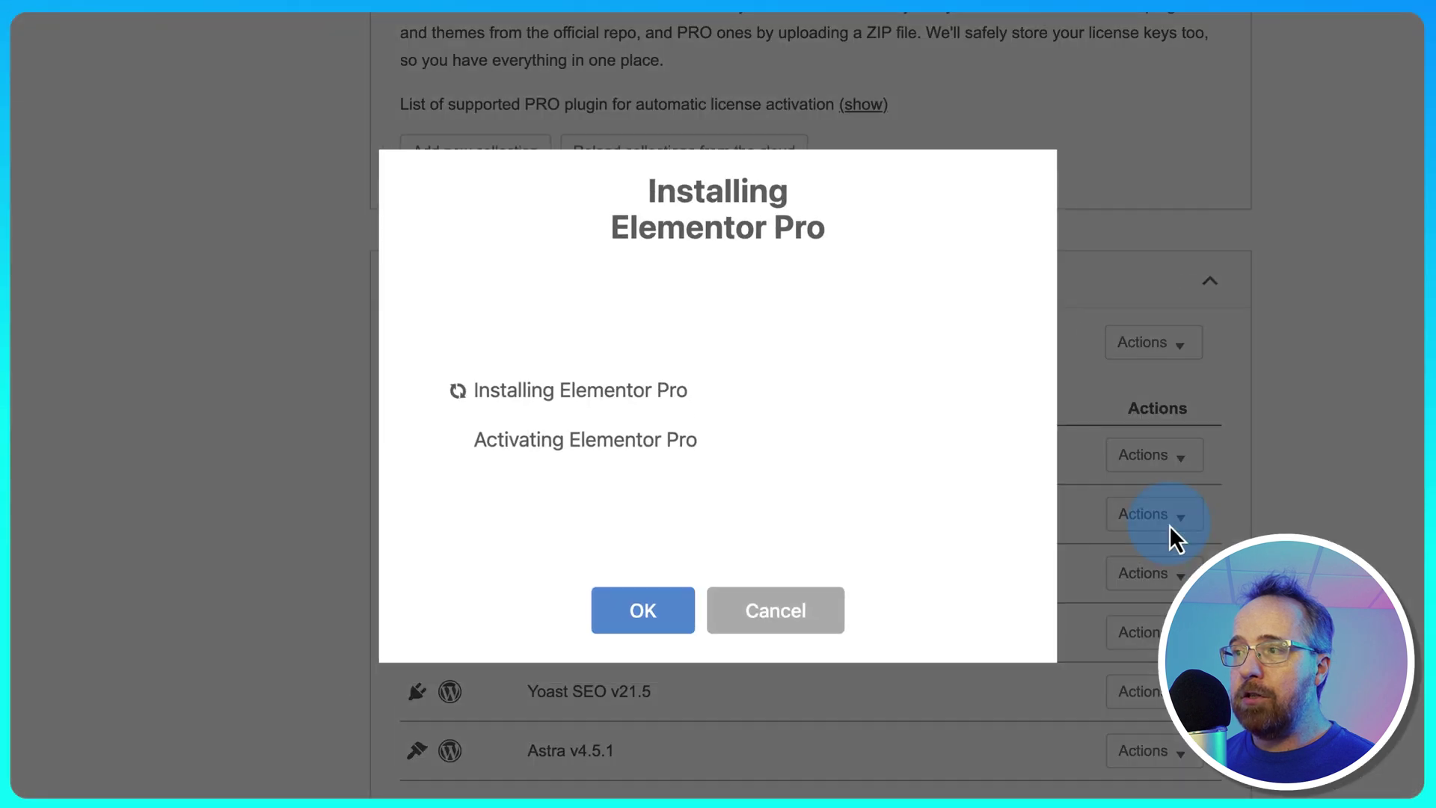
pyautogui.click(648, 624)
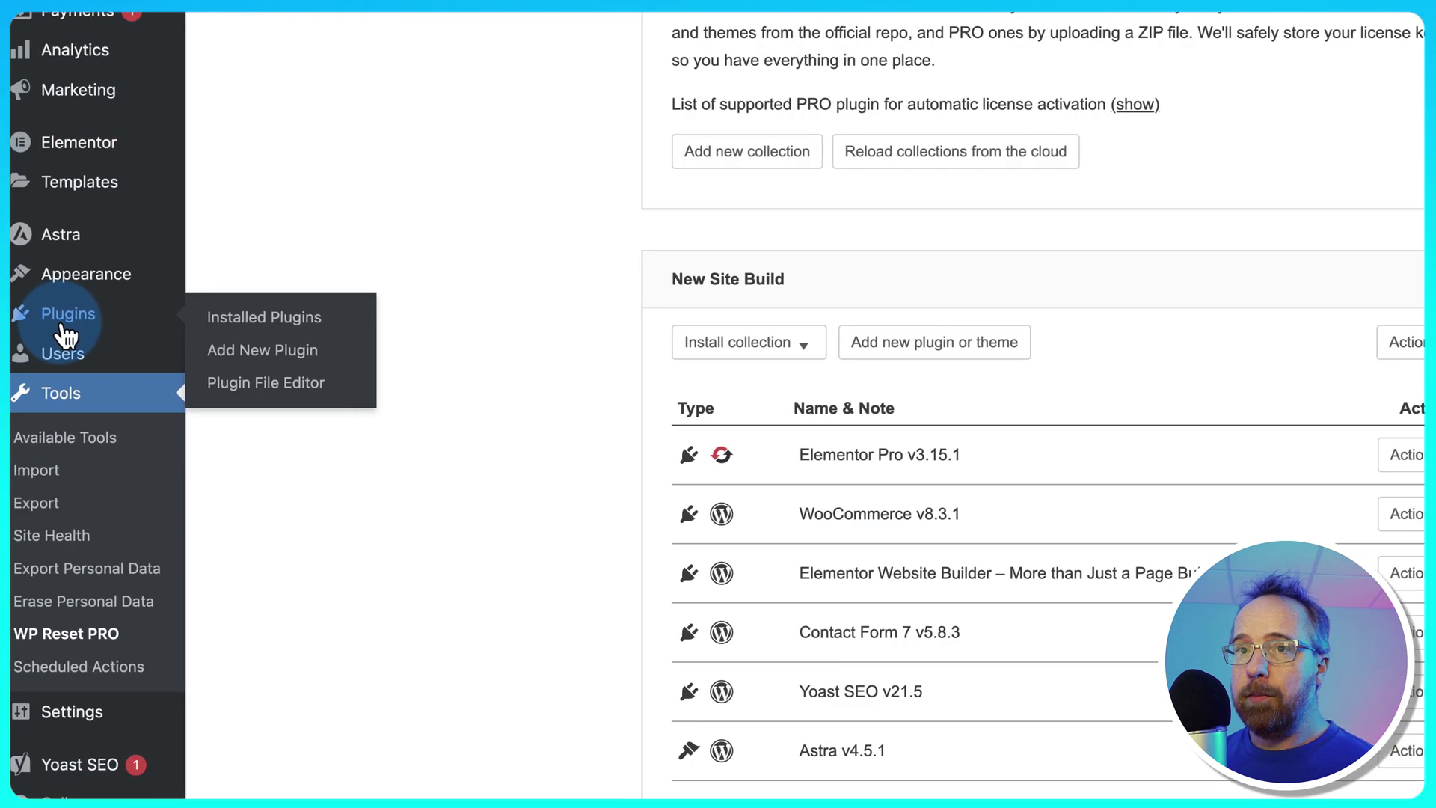
# Check Installed Plugins for Elementor Pro 3.15.1, then view the Themes page
pyautogui.click(64, 329)
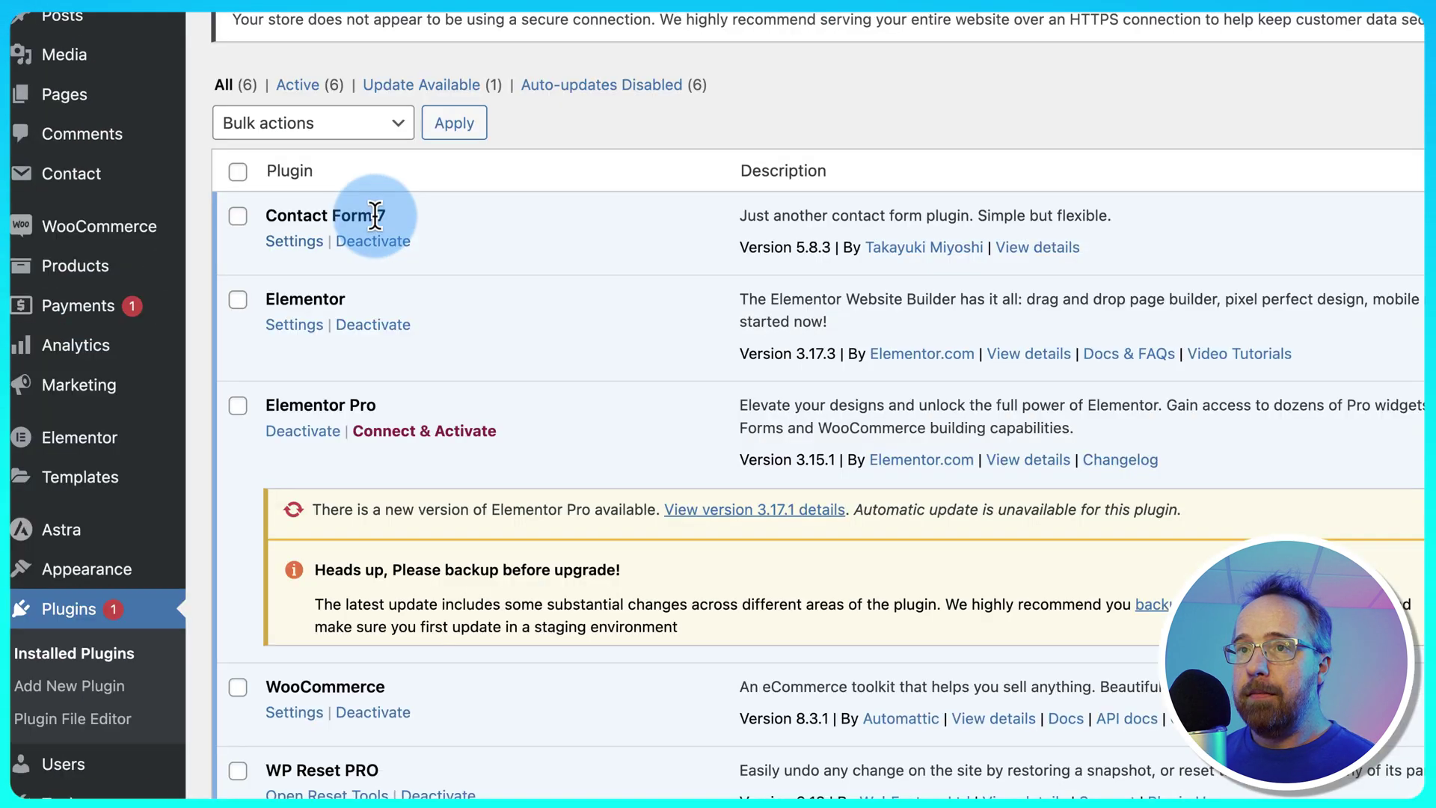
pyautogui.scroll(-3, 372, 240)
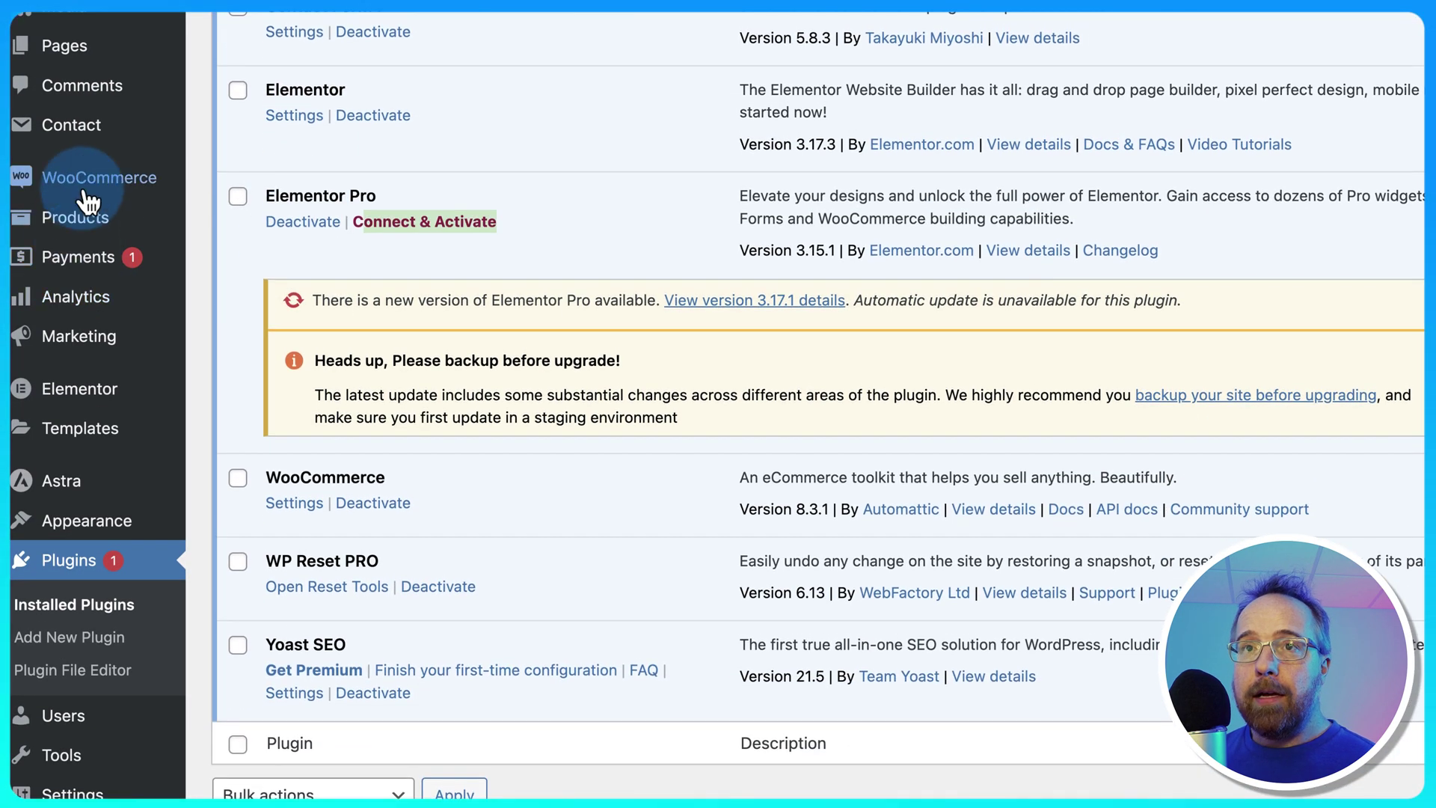
pyautogui.moveTo(75, 491)
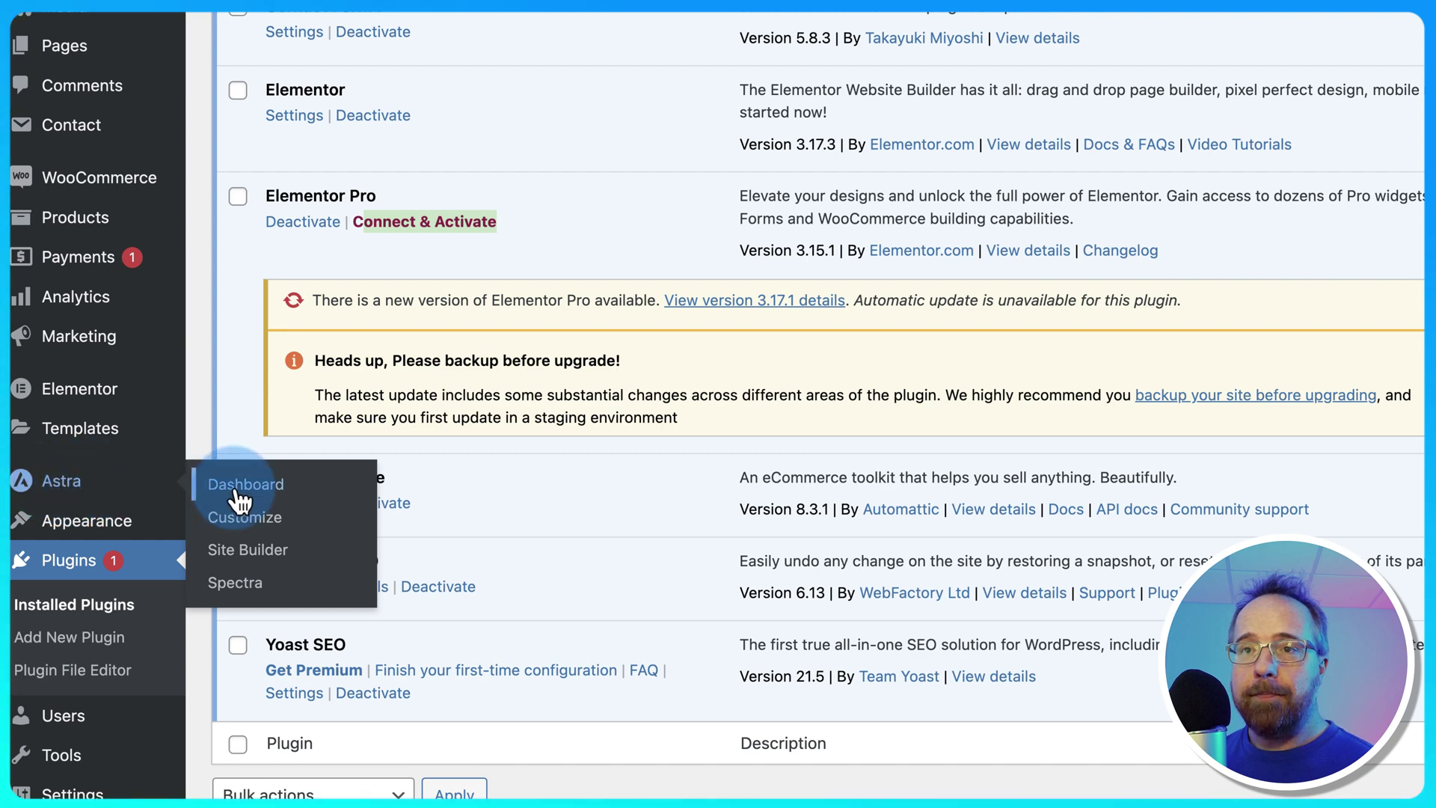
pyautogui.moveTo(128, 524)
pyautogui.click(240, 523)
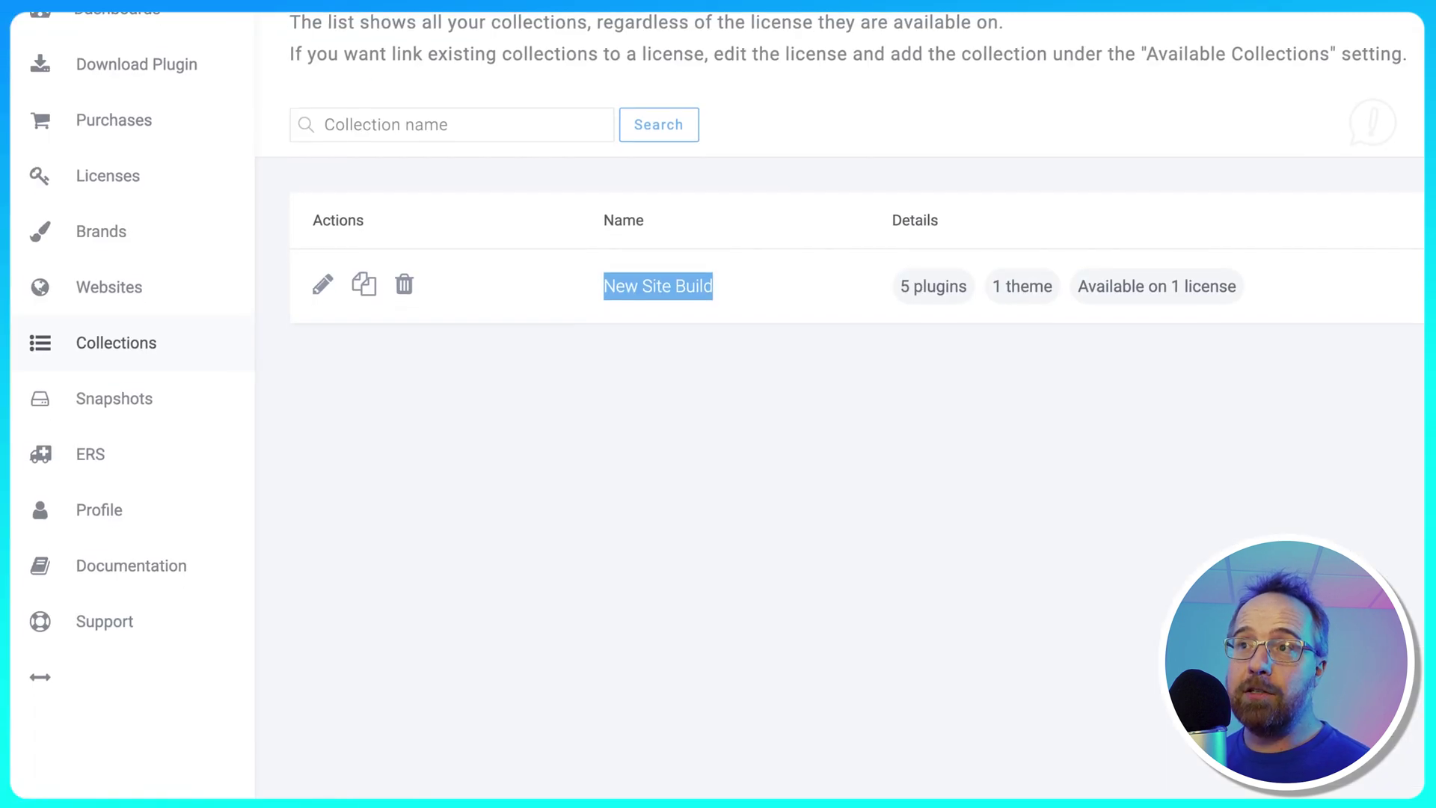
# Deselect the collection name and open the Emergency Recovery Script (ERS) page
pyautogui.click(654, 500)
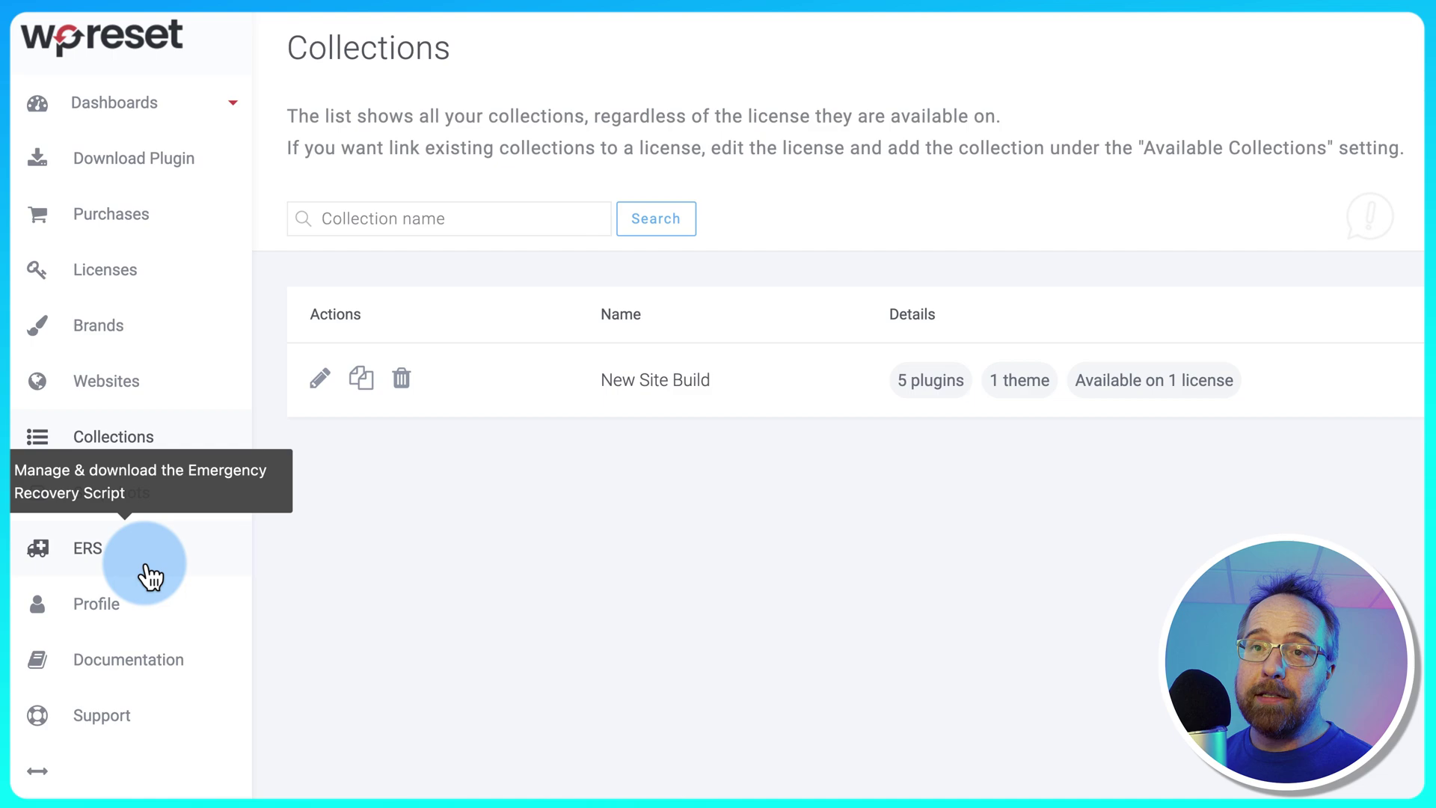
pyautogui.click(105, 556)
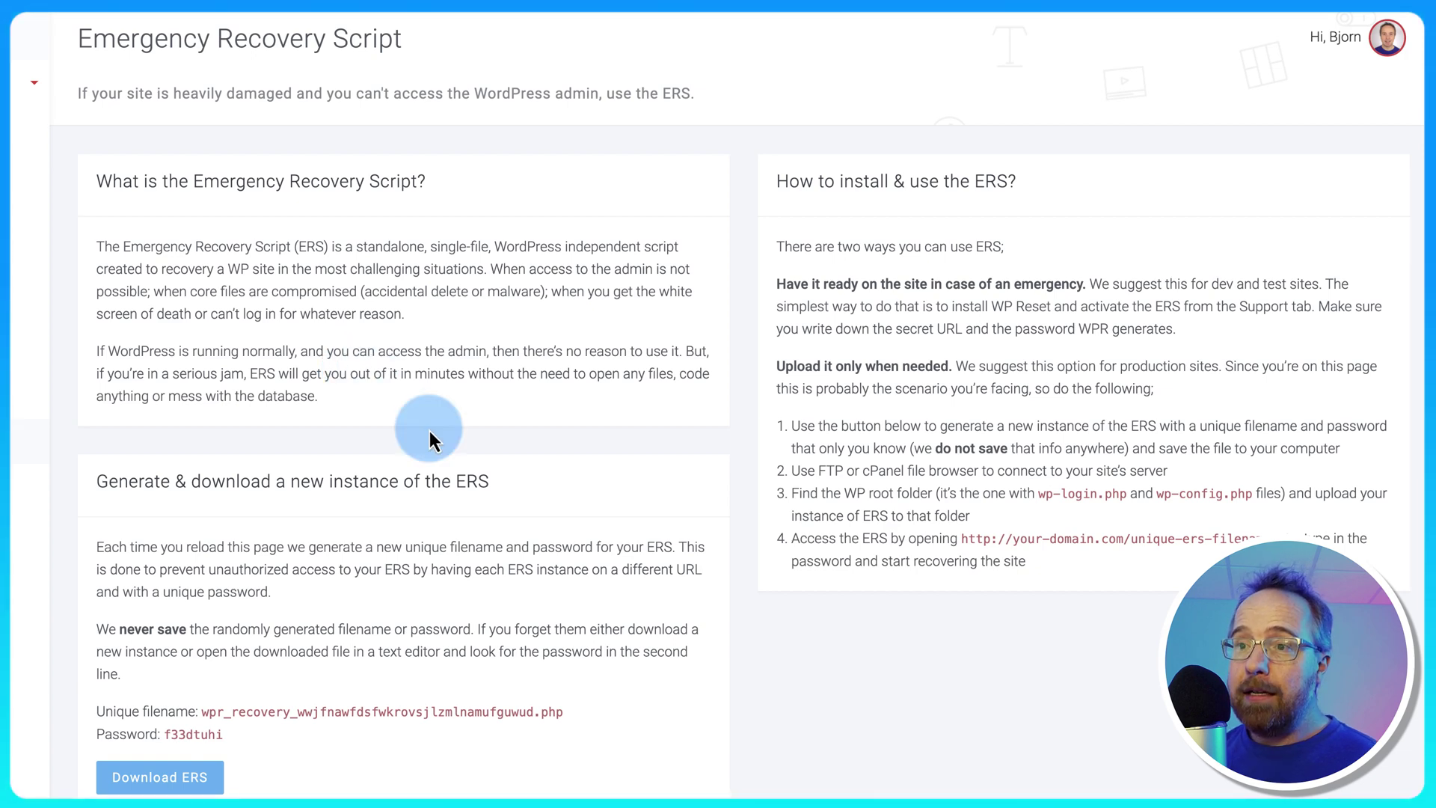
pyautogui.scroll(-1, 430, 430)
pyautogui.scroll(-1, 430, 431)
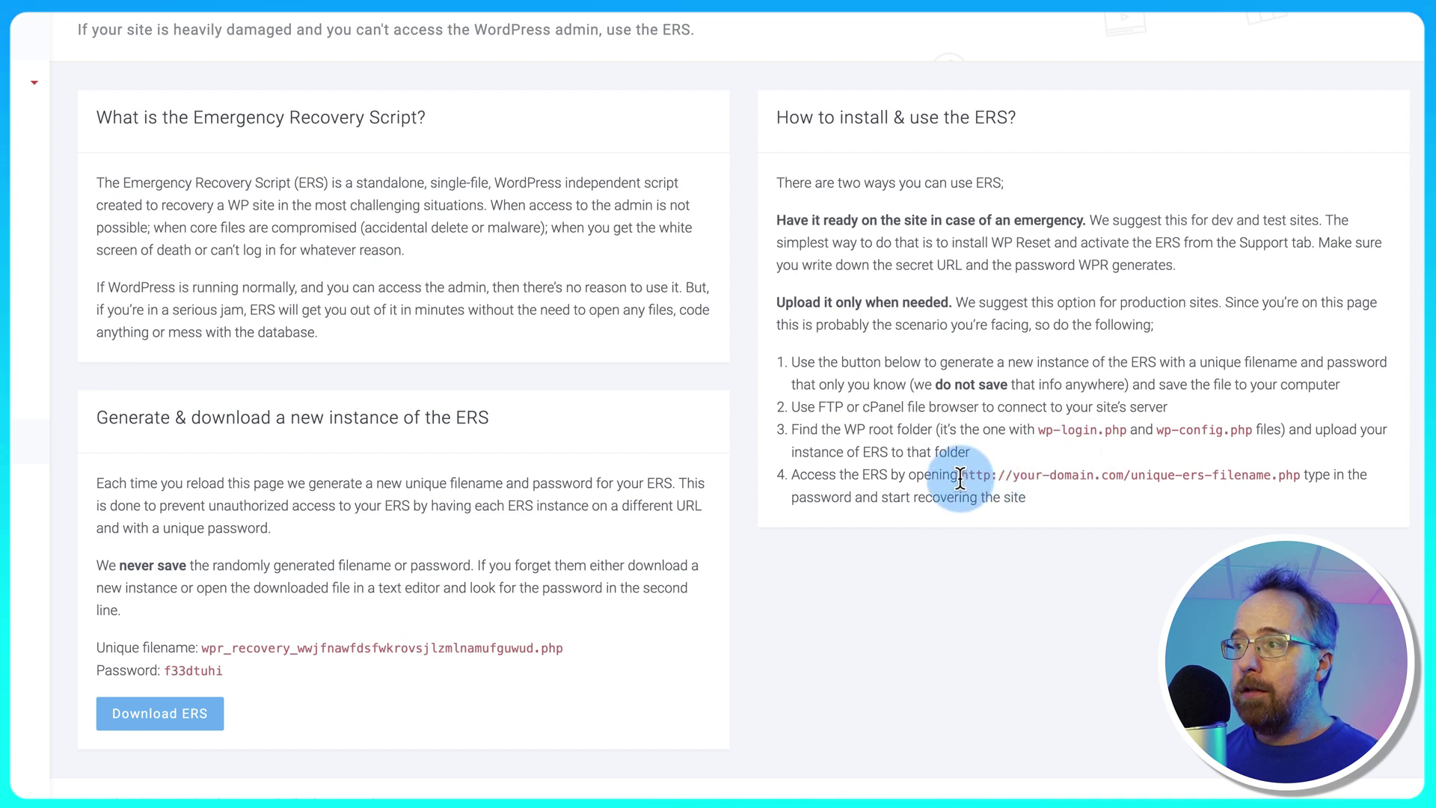
pyautogui.moveTo(962, 476); pyautogui.dragTo(1133, 476)
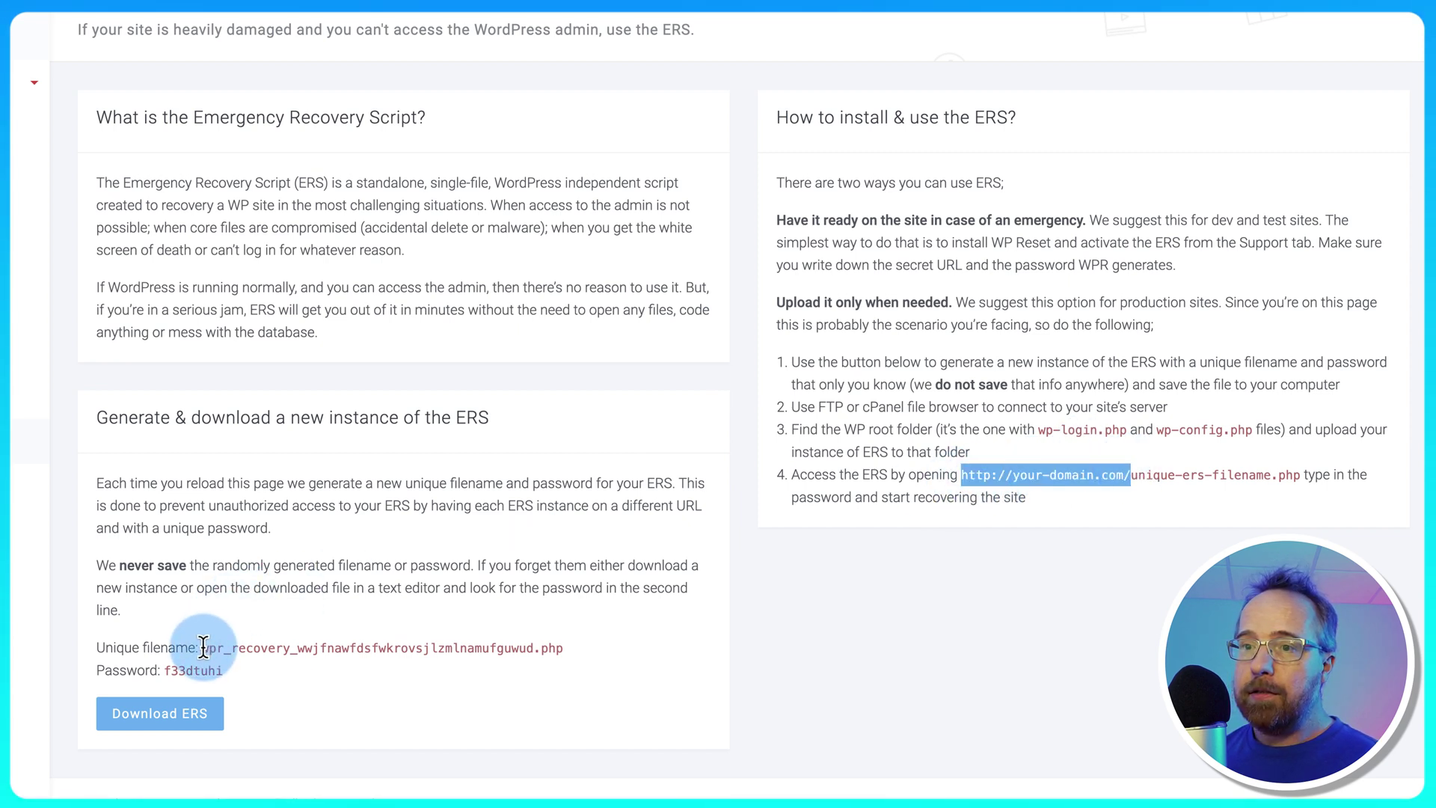
pyautogui.moveTo(203, 647); pyautogui.dragTo(563, 648)
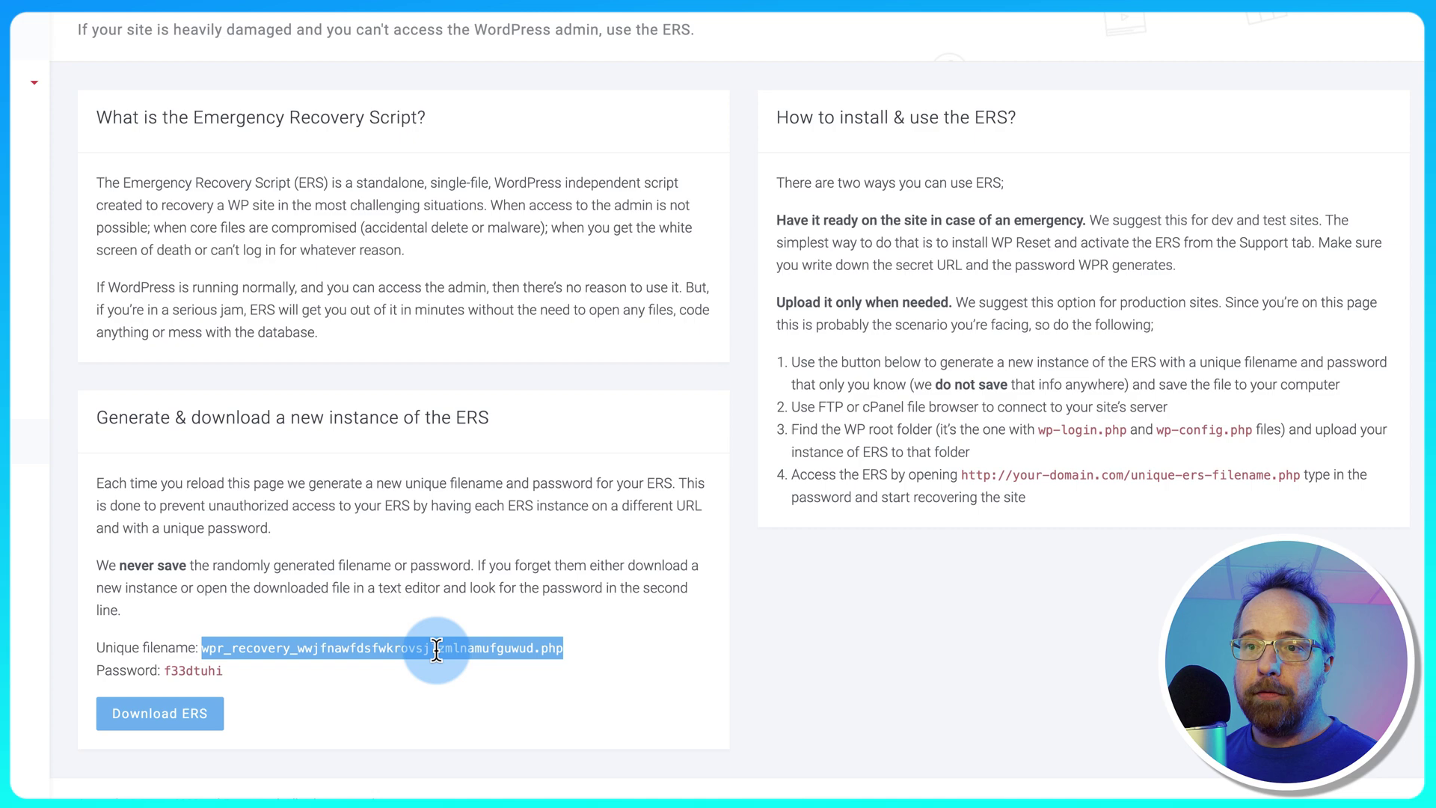
pyautogui.moveTo(165, 670); pyautogui.dragTo(251, 673)
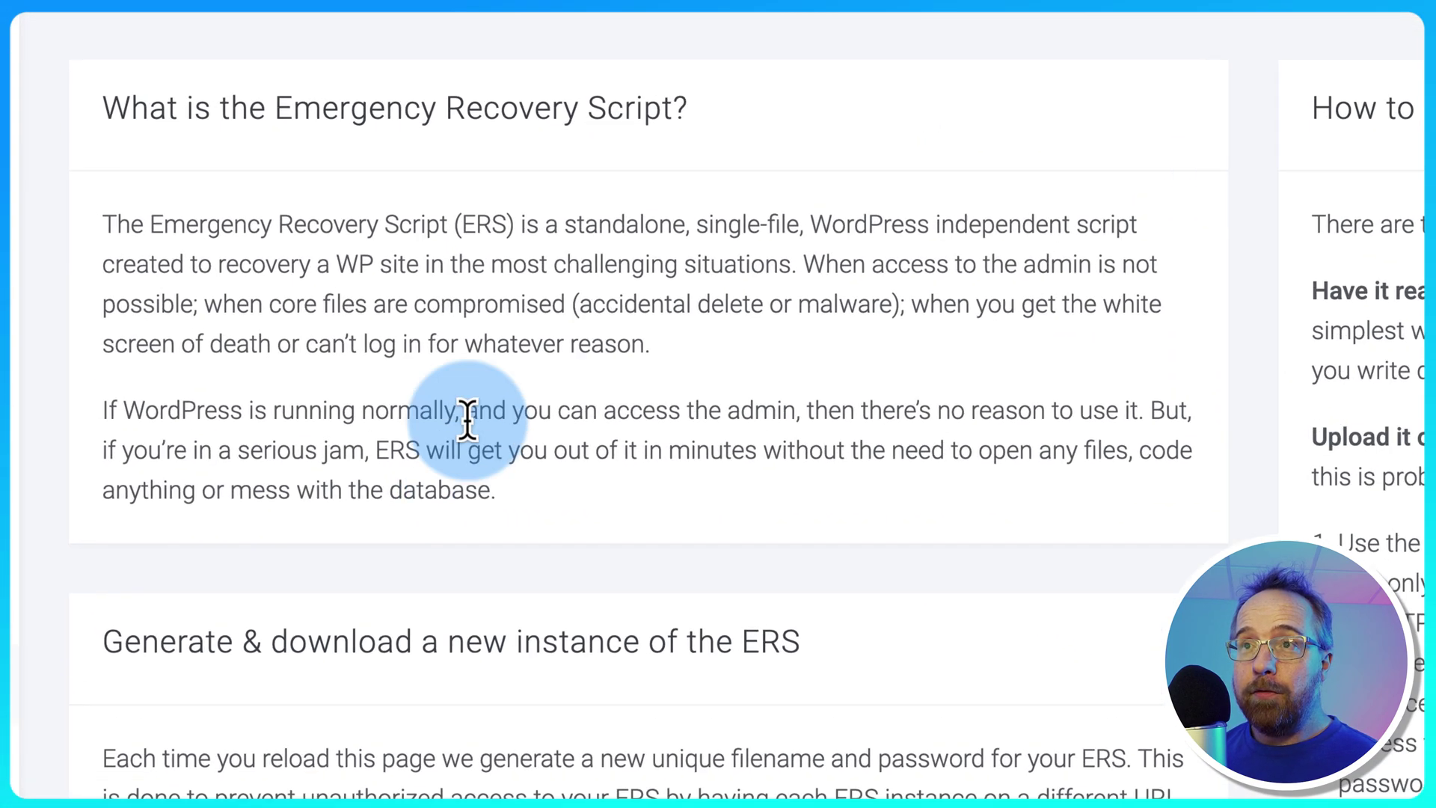
pyautogui.moveTo(879, 267); pyautogui.dragTo(796, 367)
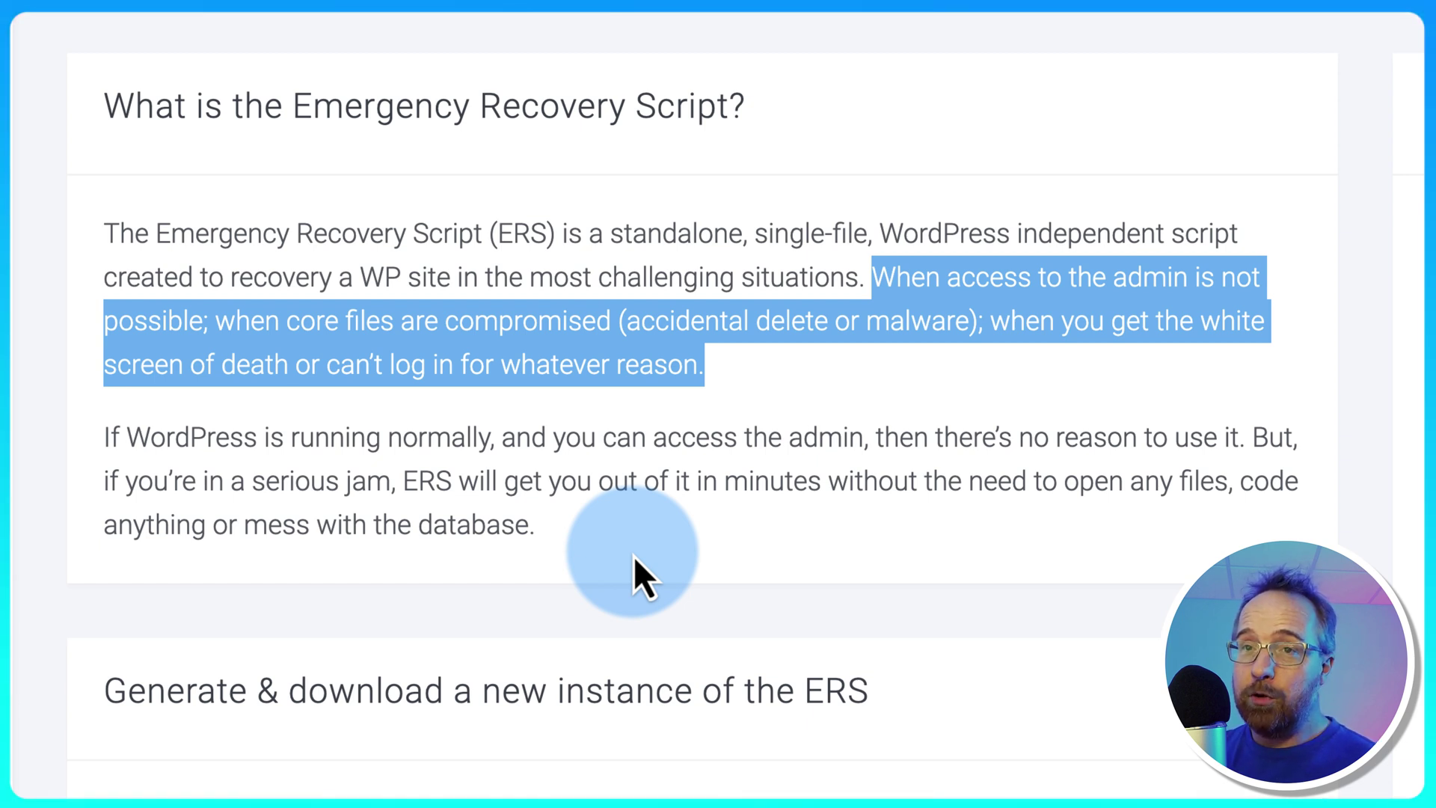
pyautogui.click(811, 146)
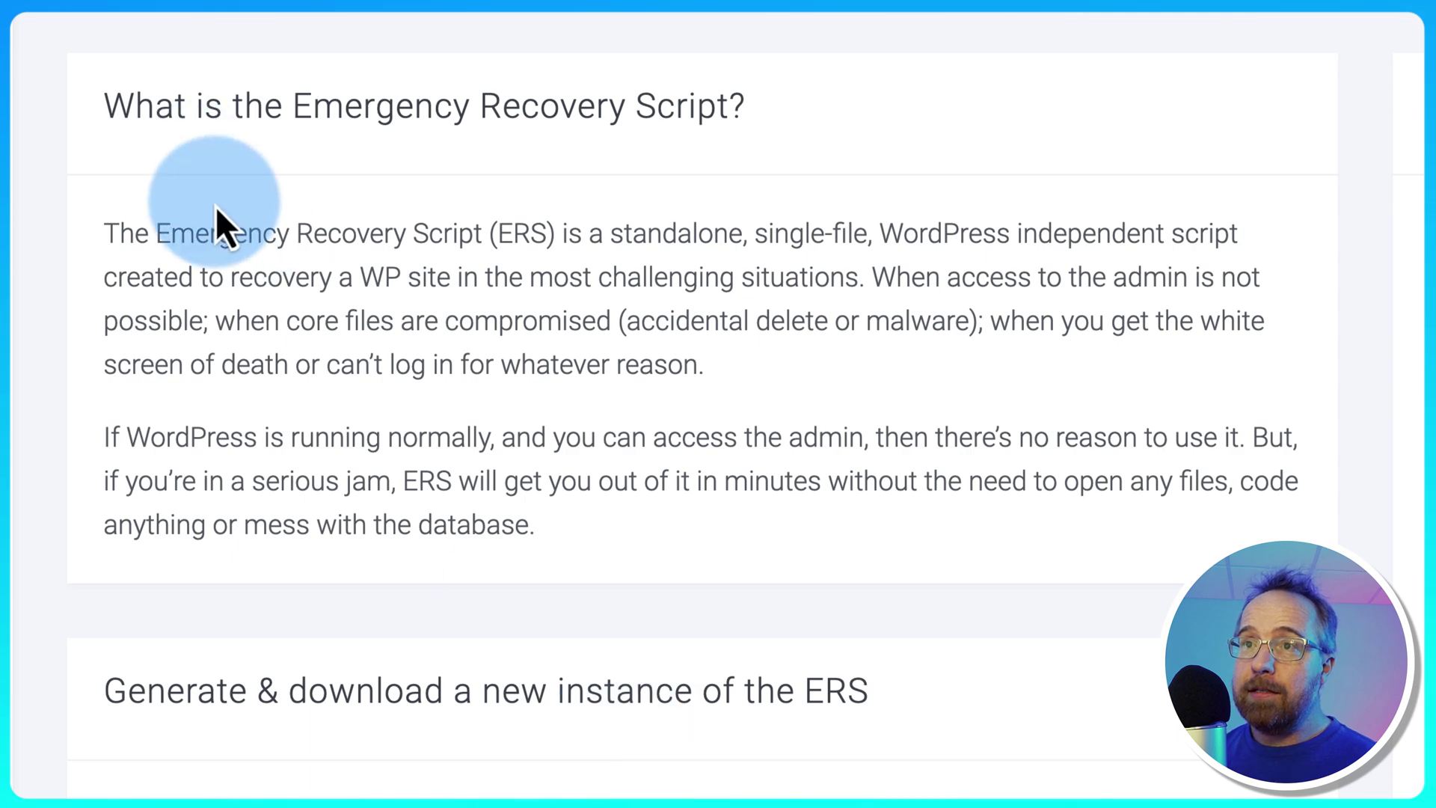
pyautogui.moveTo(105, 232); pyautogui.dragTo(622, 521)
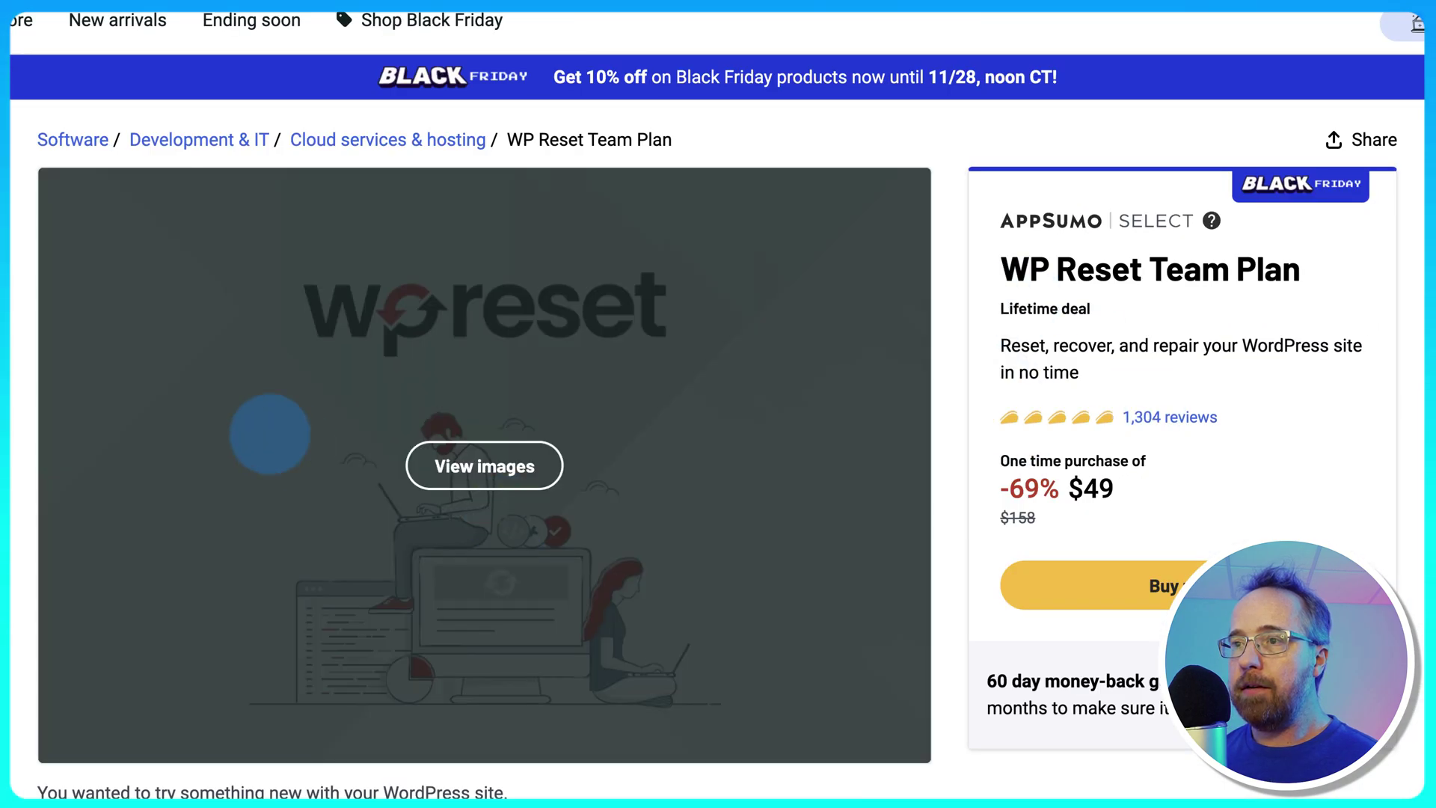
# Scroll the WP Reset Team Plan deal page to review its features and $49 lifetime price
pyautogui.scroll(-2, 11, 378)
pyautogui.scroll(-15, 11, 381)
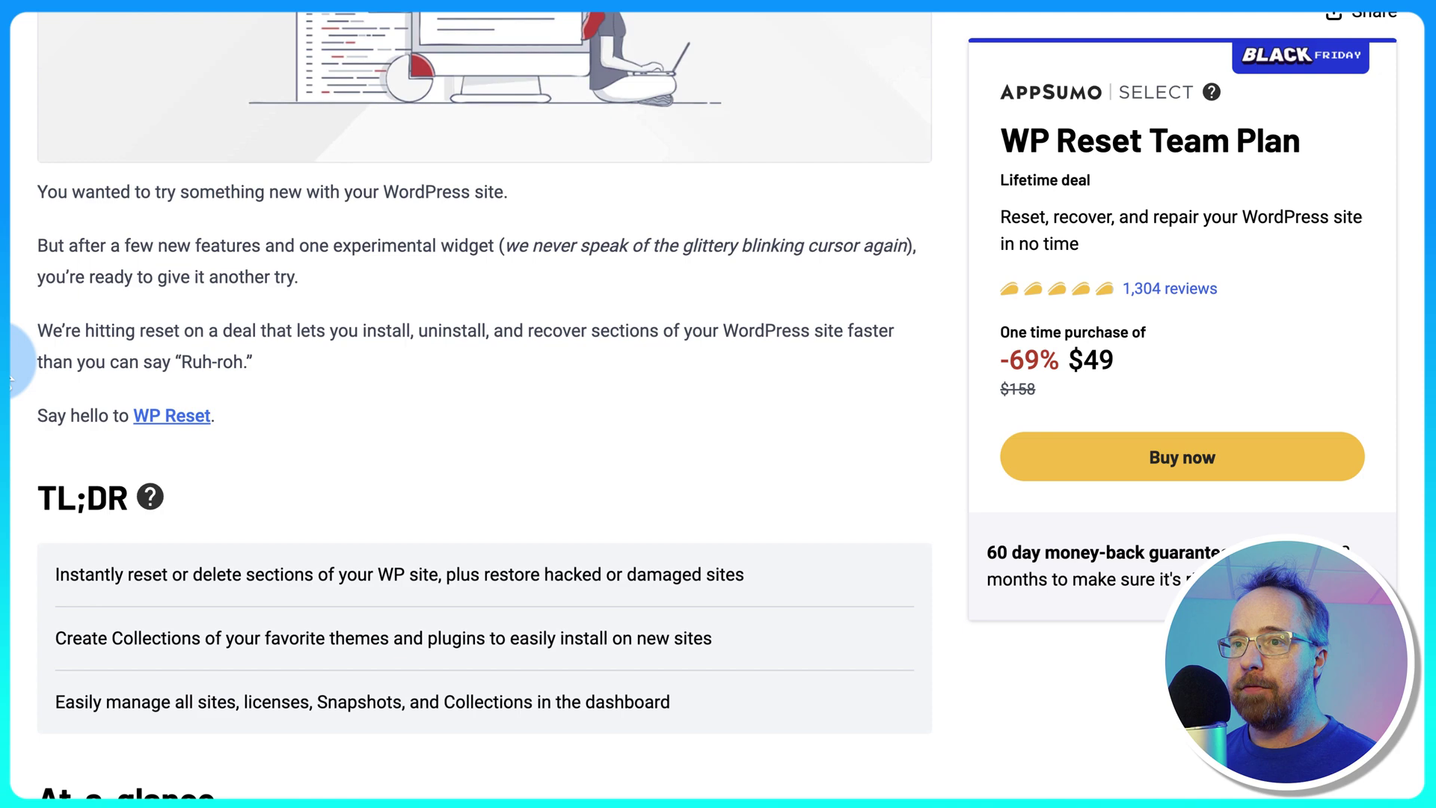
pyautogui.scroll(-20, 10, 381)
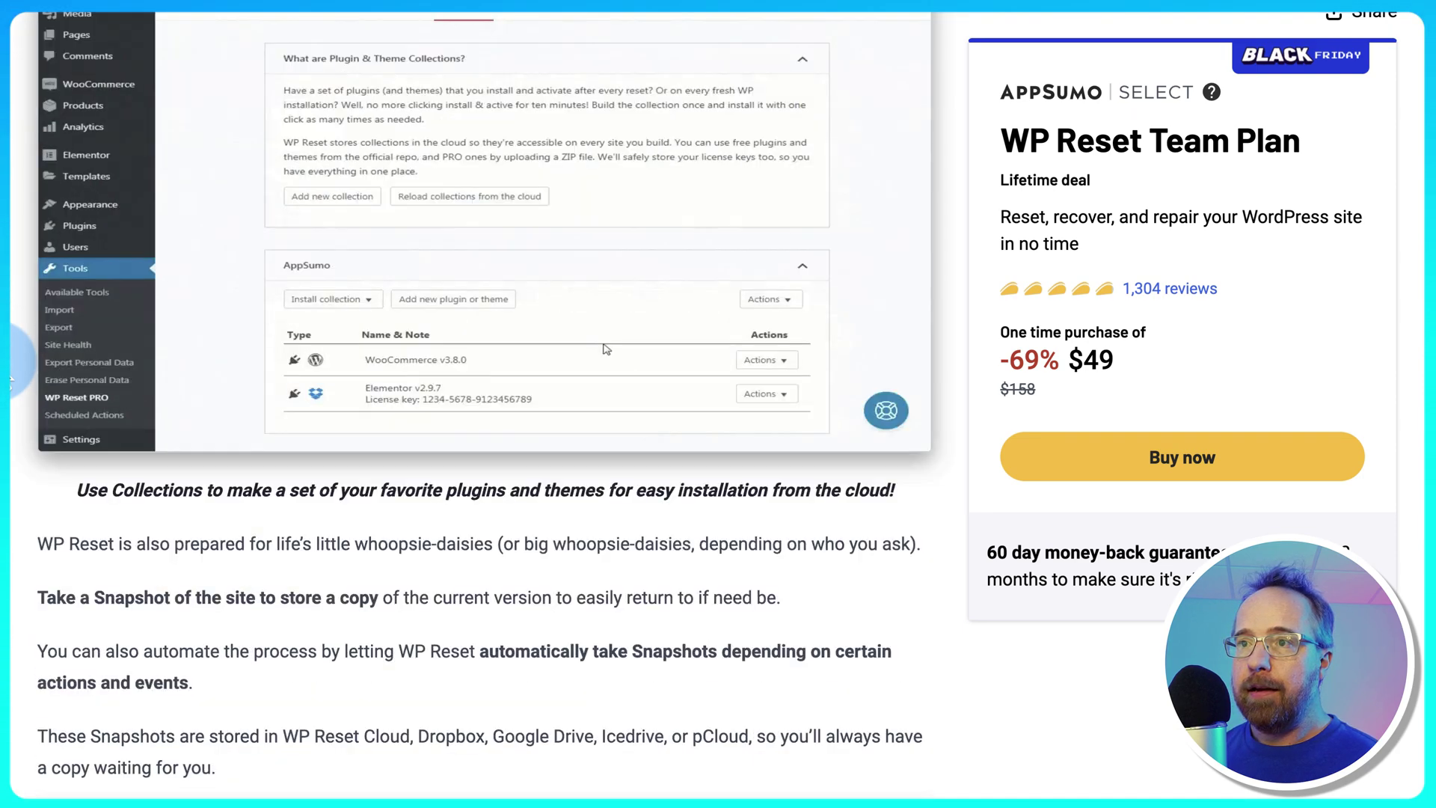
pyautogui.scroll(-15, 10, 381)
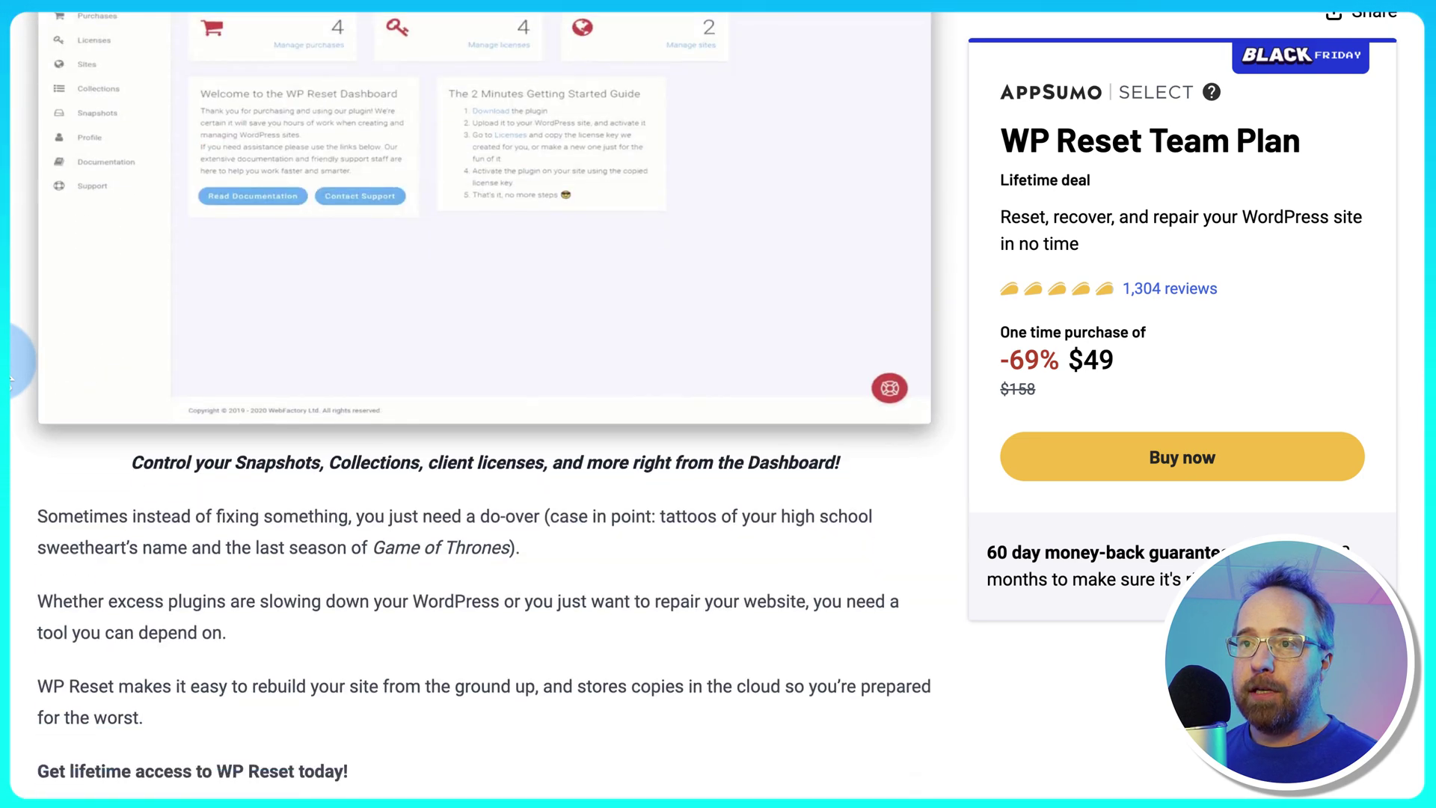
pyautogui.scroll(-3, 10, 382)
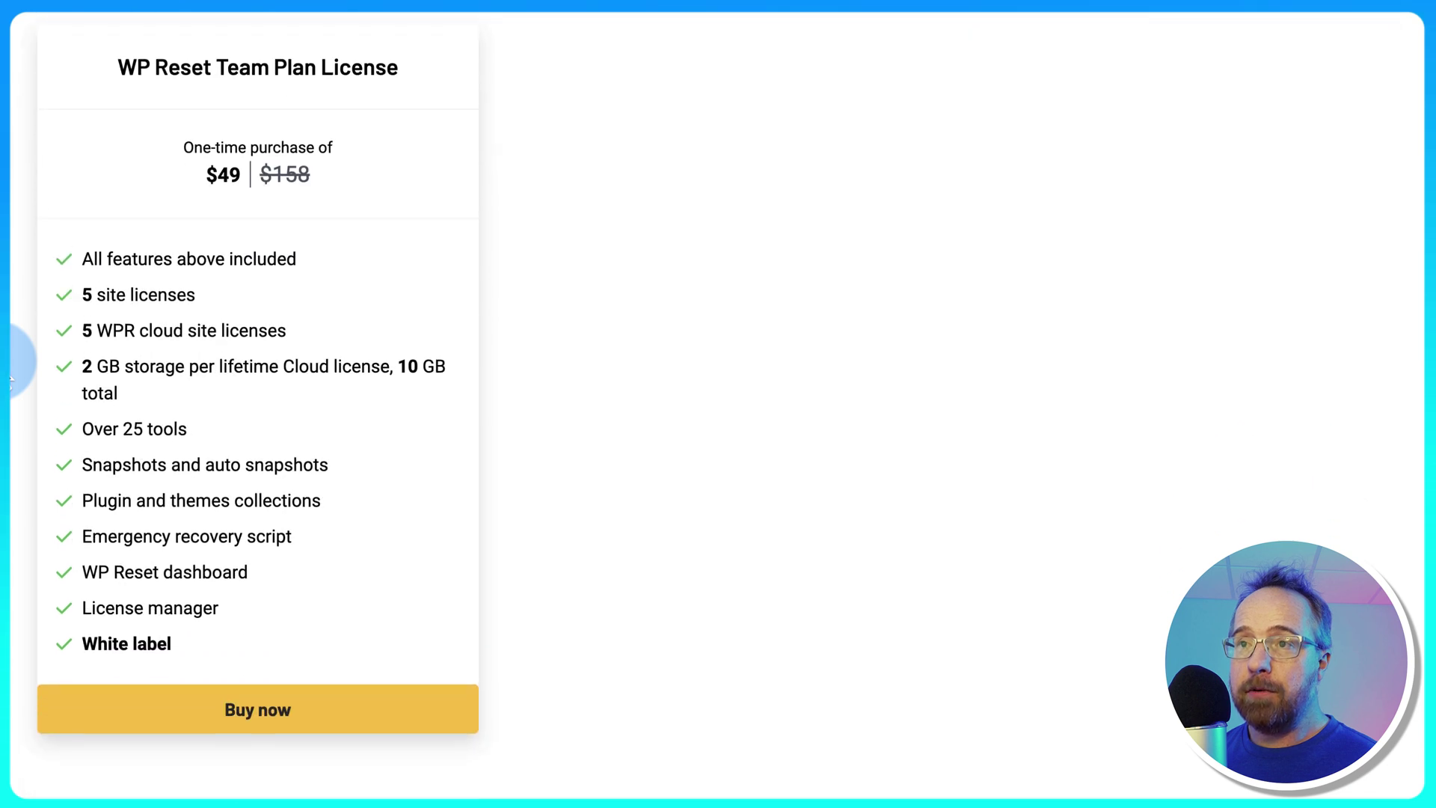
pyautogui.scroll(1, 374, 336)
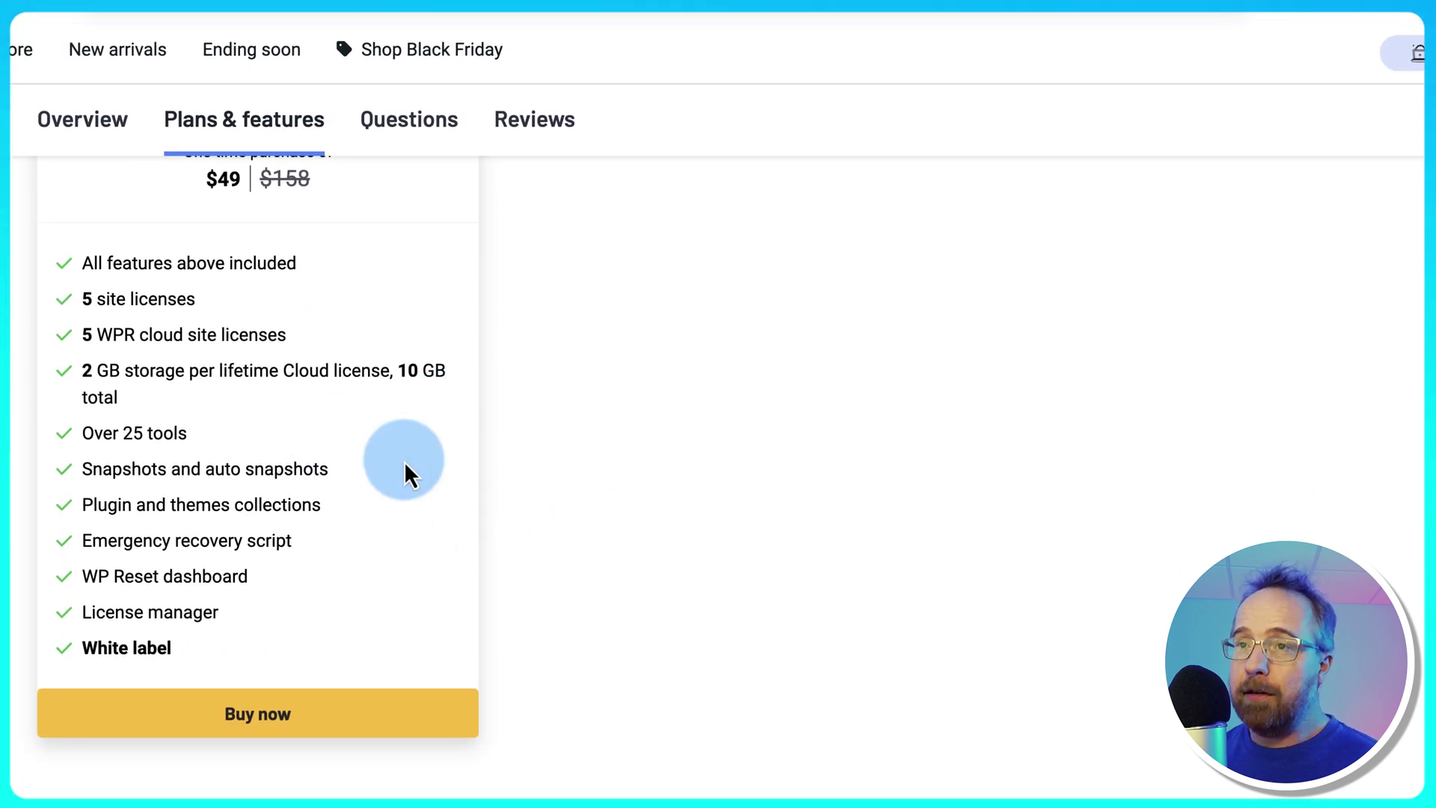
pyautogui.scroll(1, 407, 474)
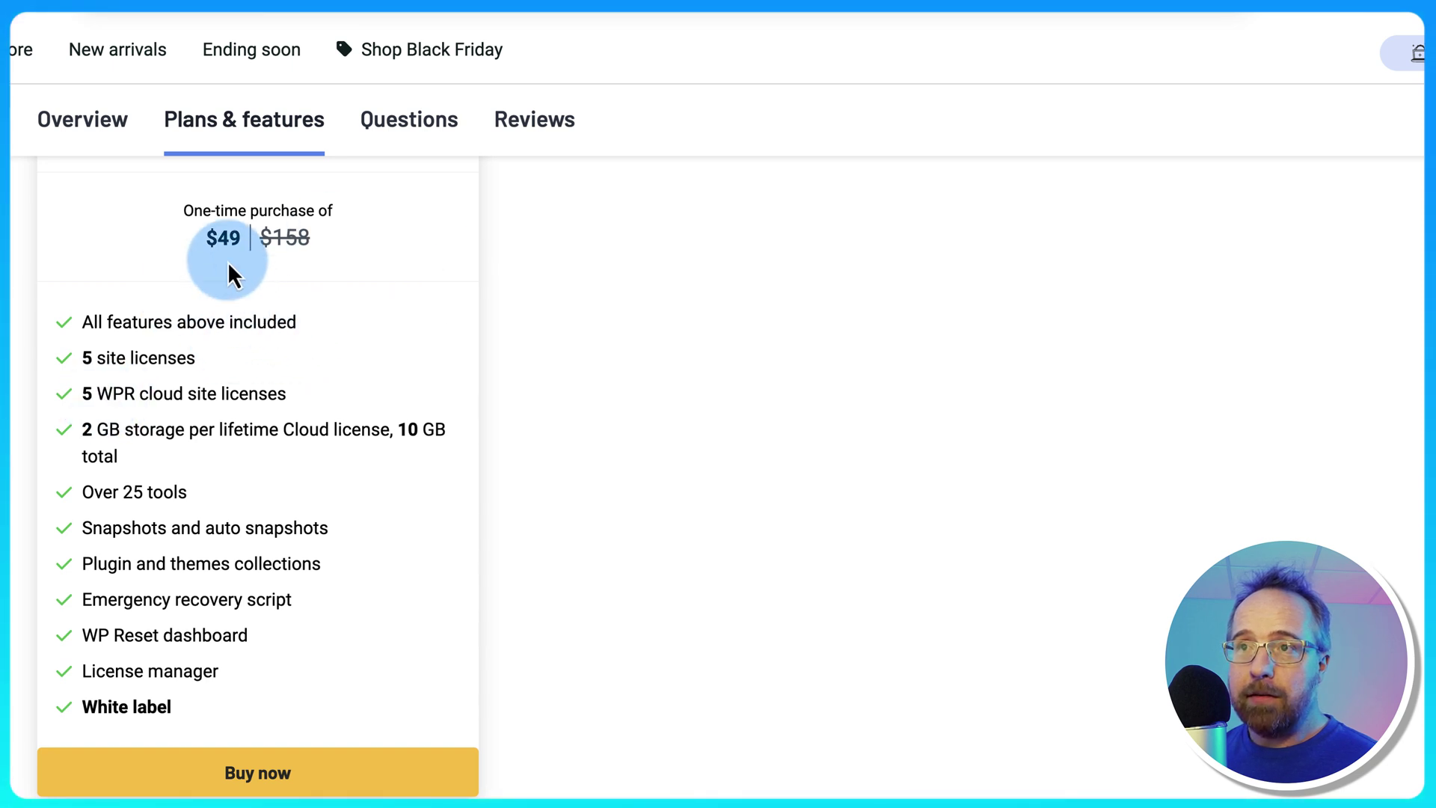
pyautogui.scroll(1, 711, 627)
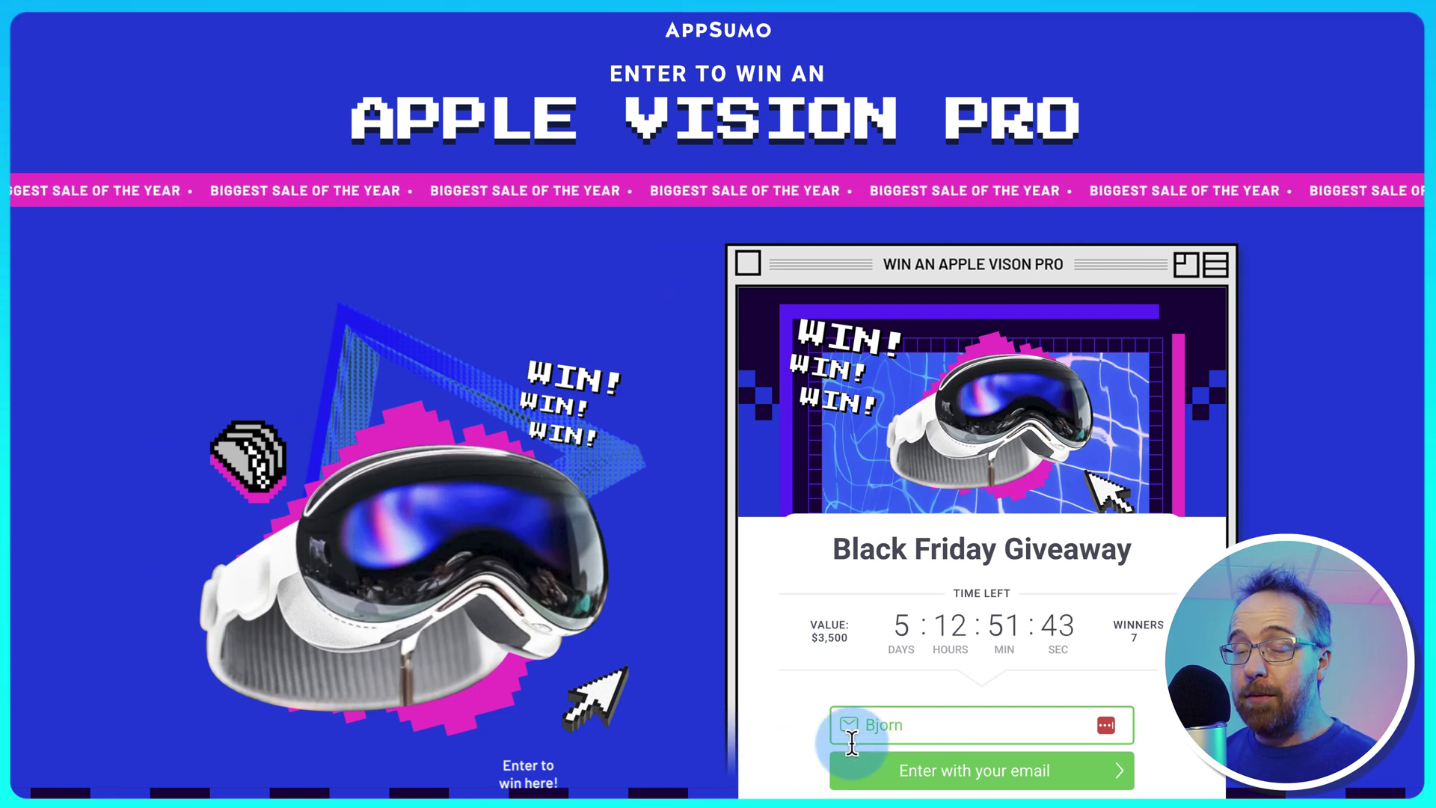
# Submit the giveaway email field, which triggers the missing '@' invalid-email warning
pyautogui.press('Return')
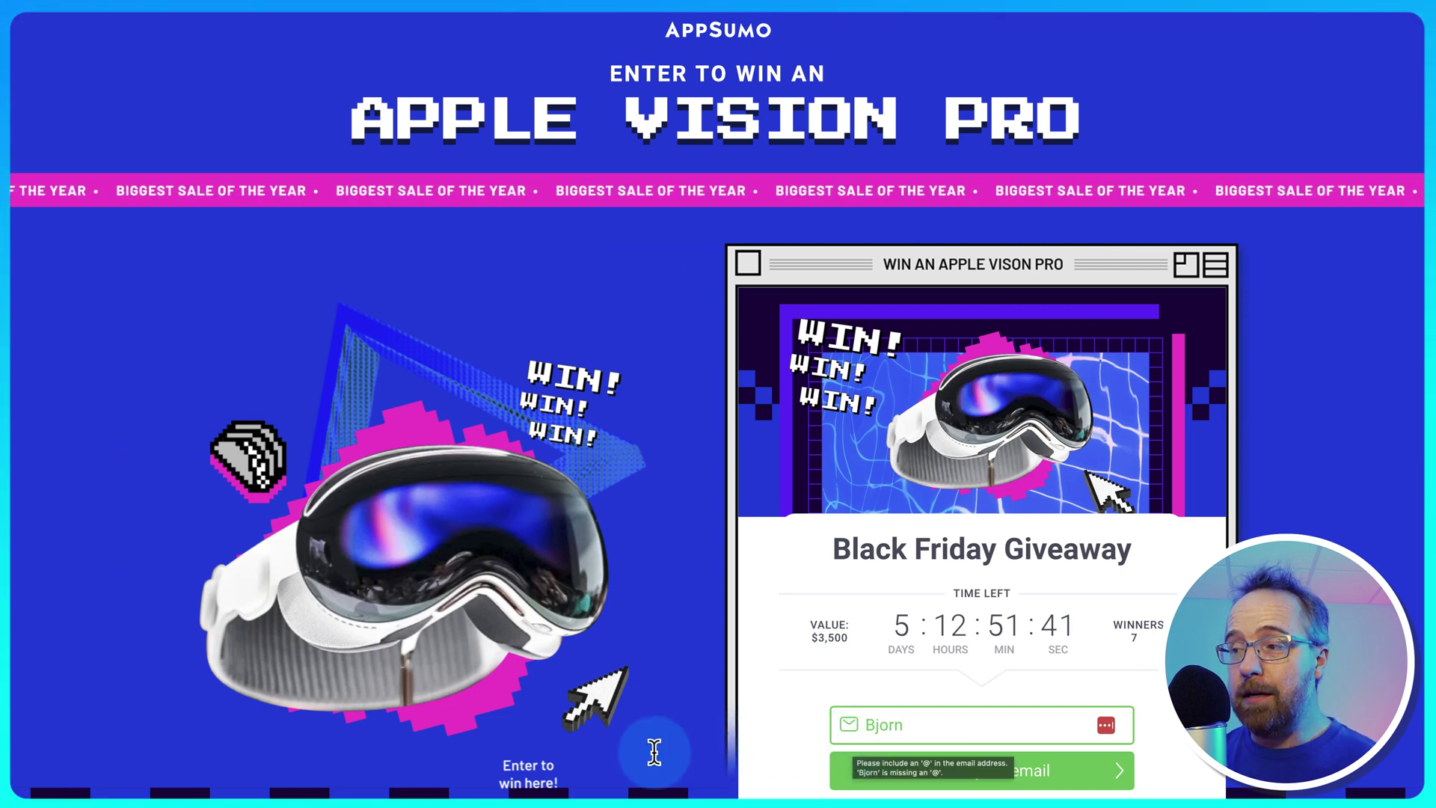